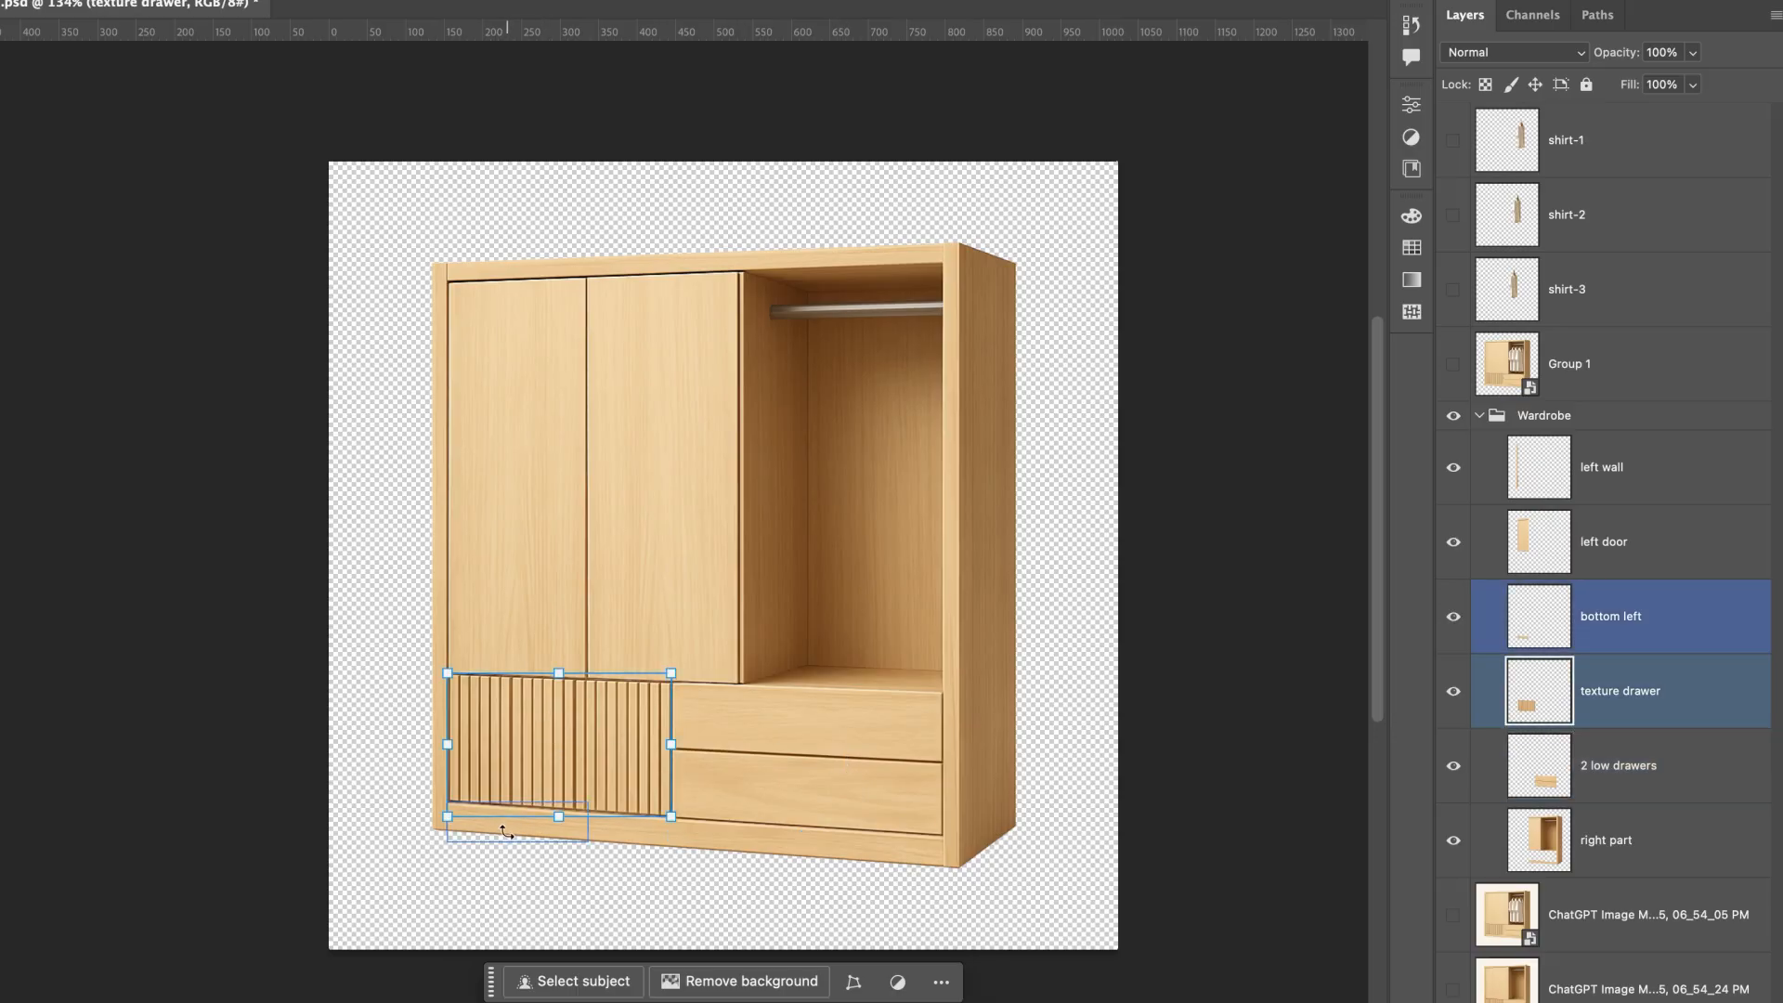
Inspect the left door and left wall layers, and collapse the Wardrobe group with no layer selected.
left_click(527, 483)
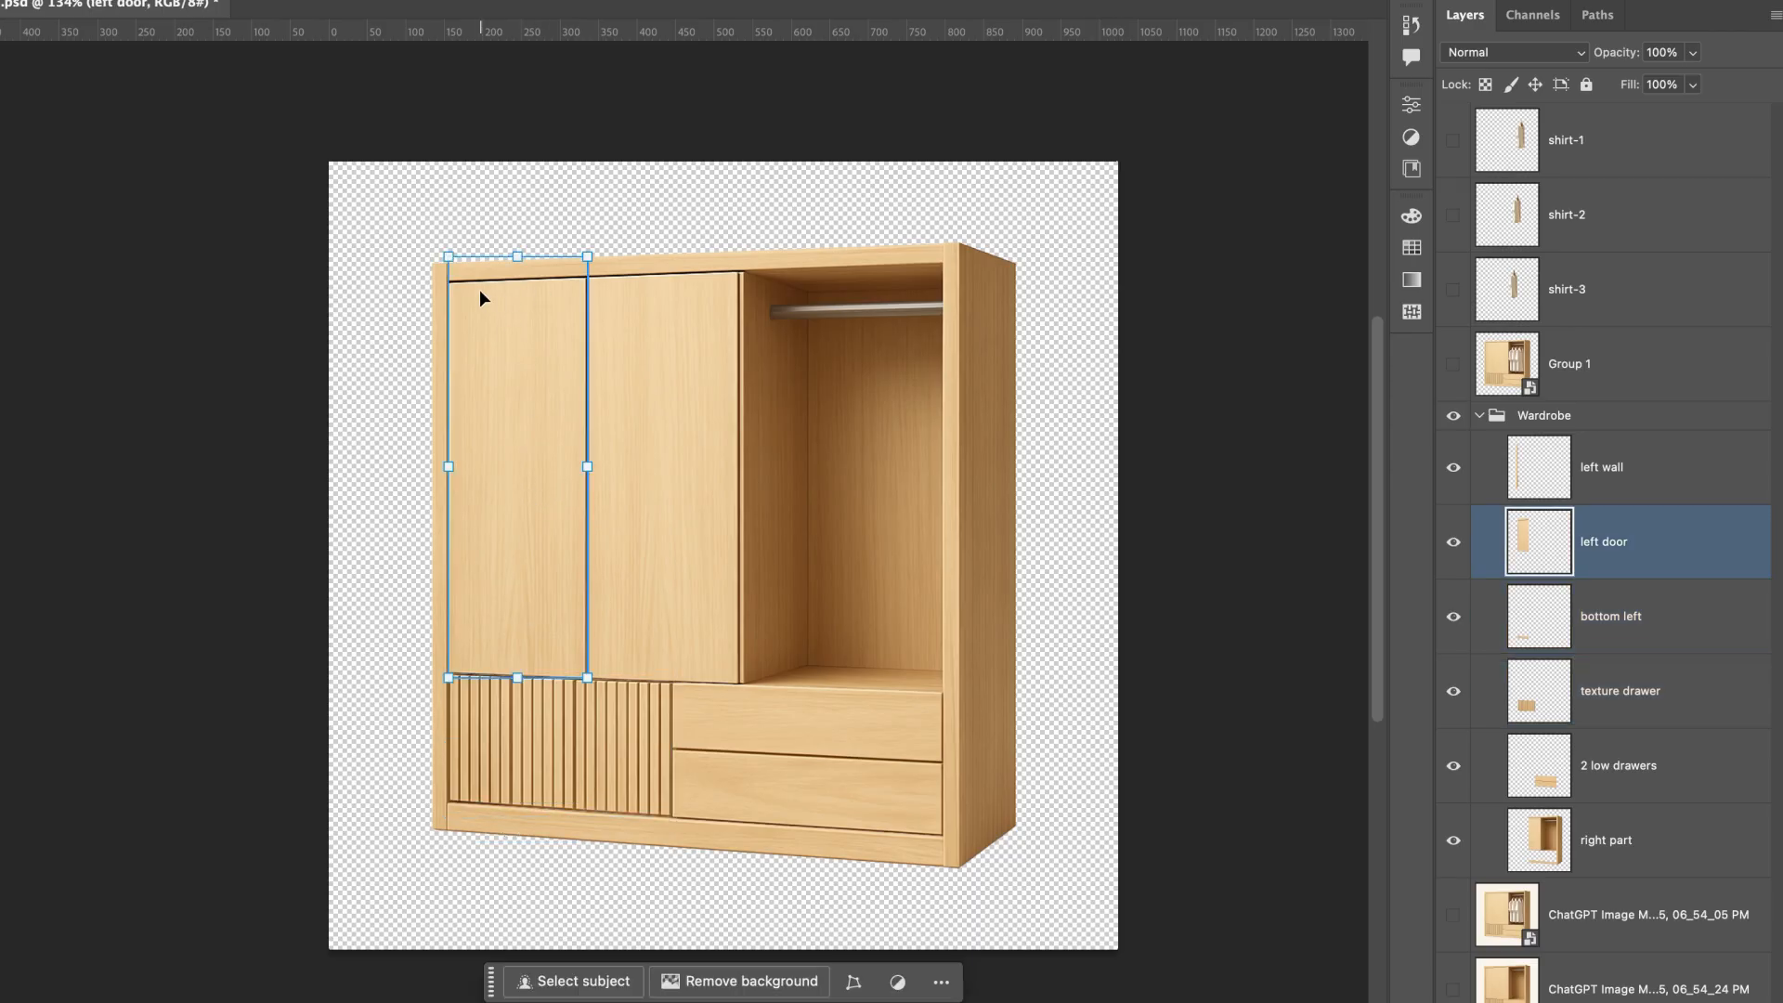
left_click(440, 458)
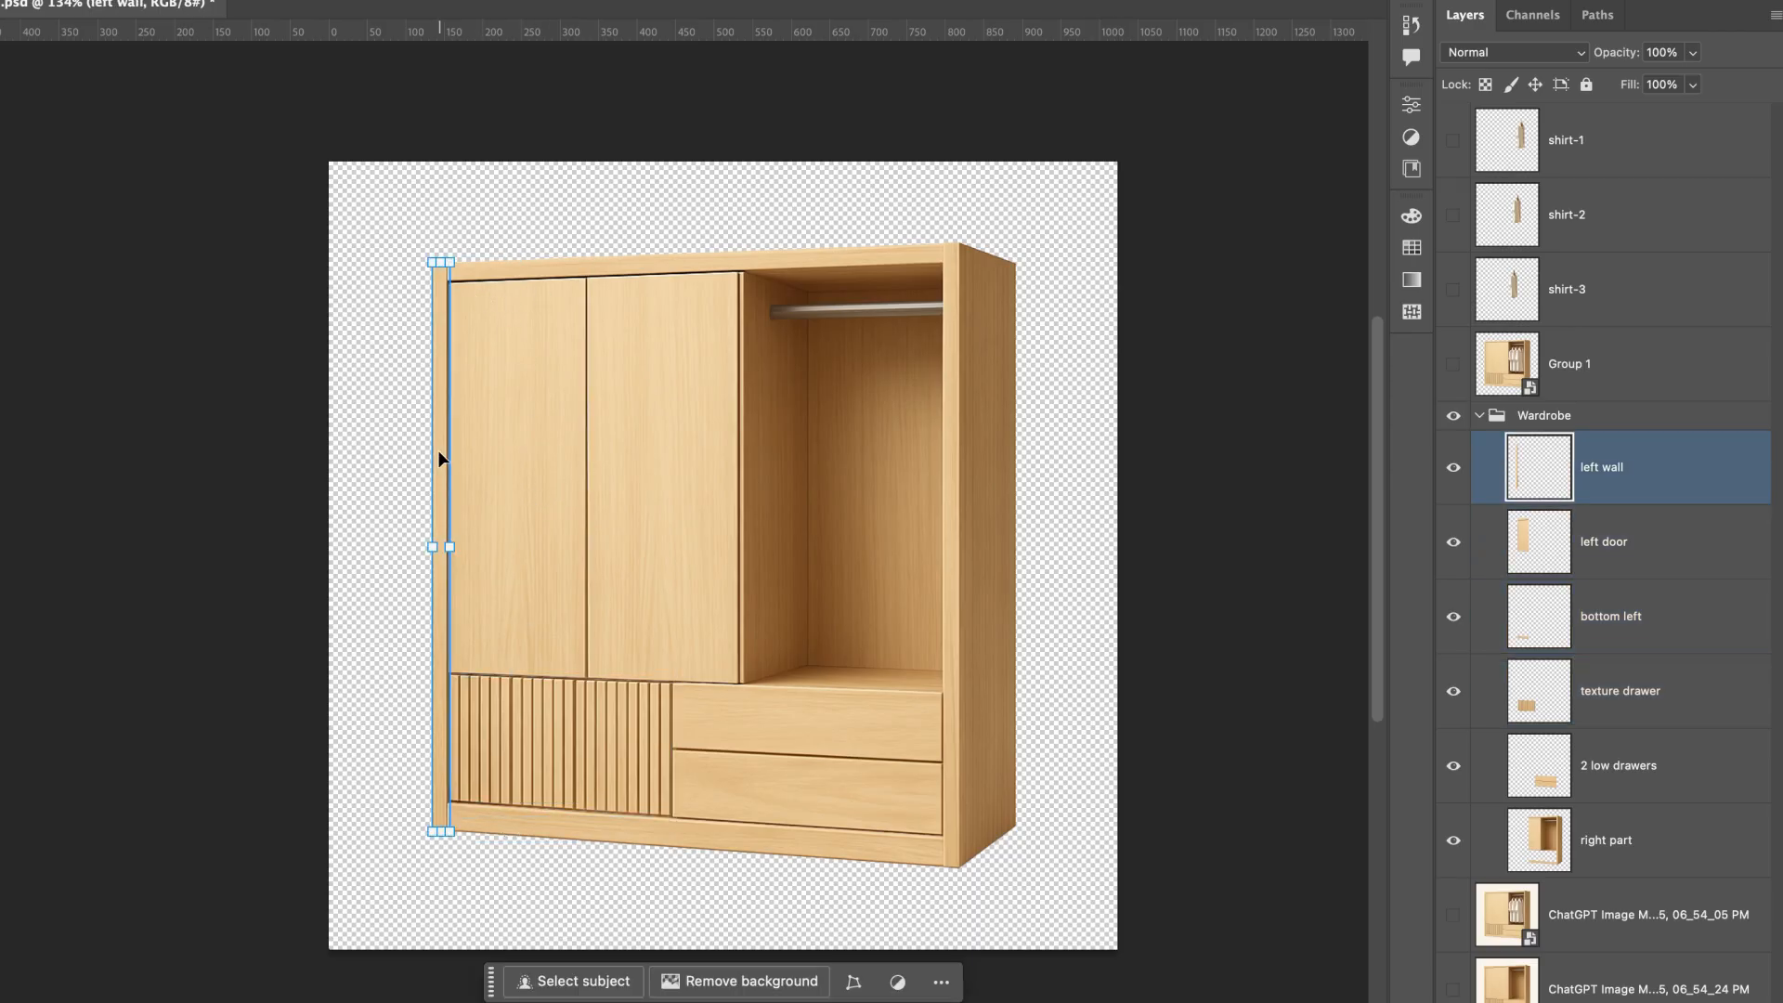
left_click(1495, 415)
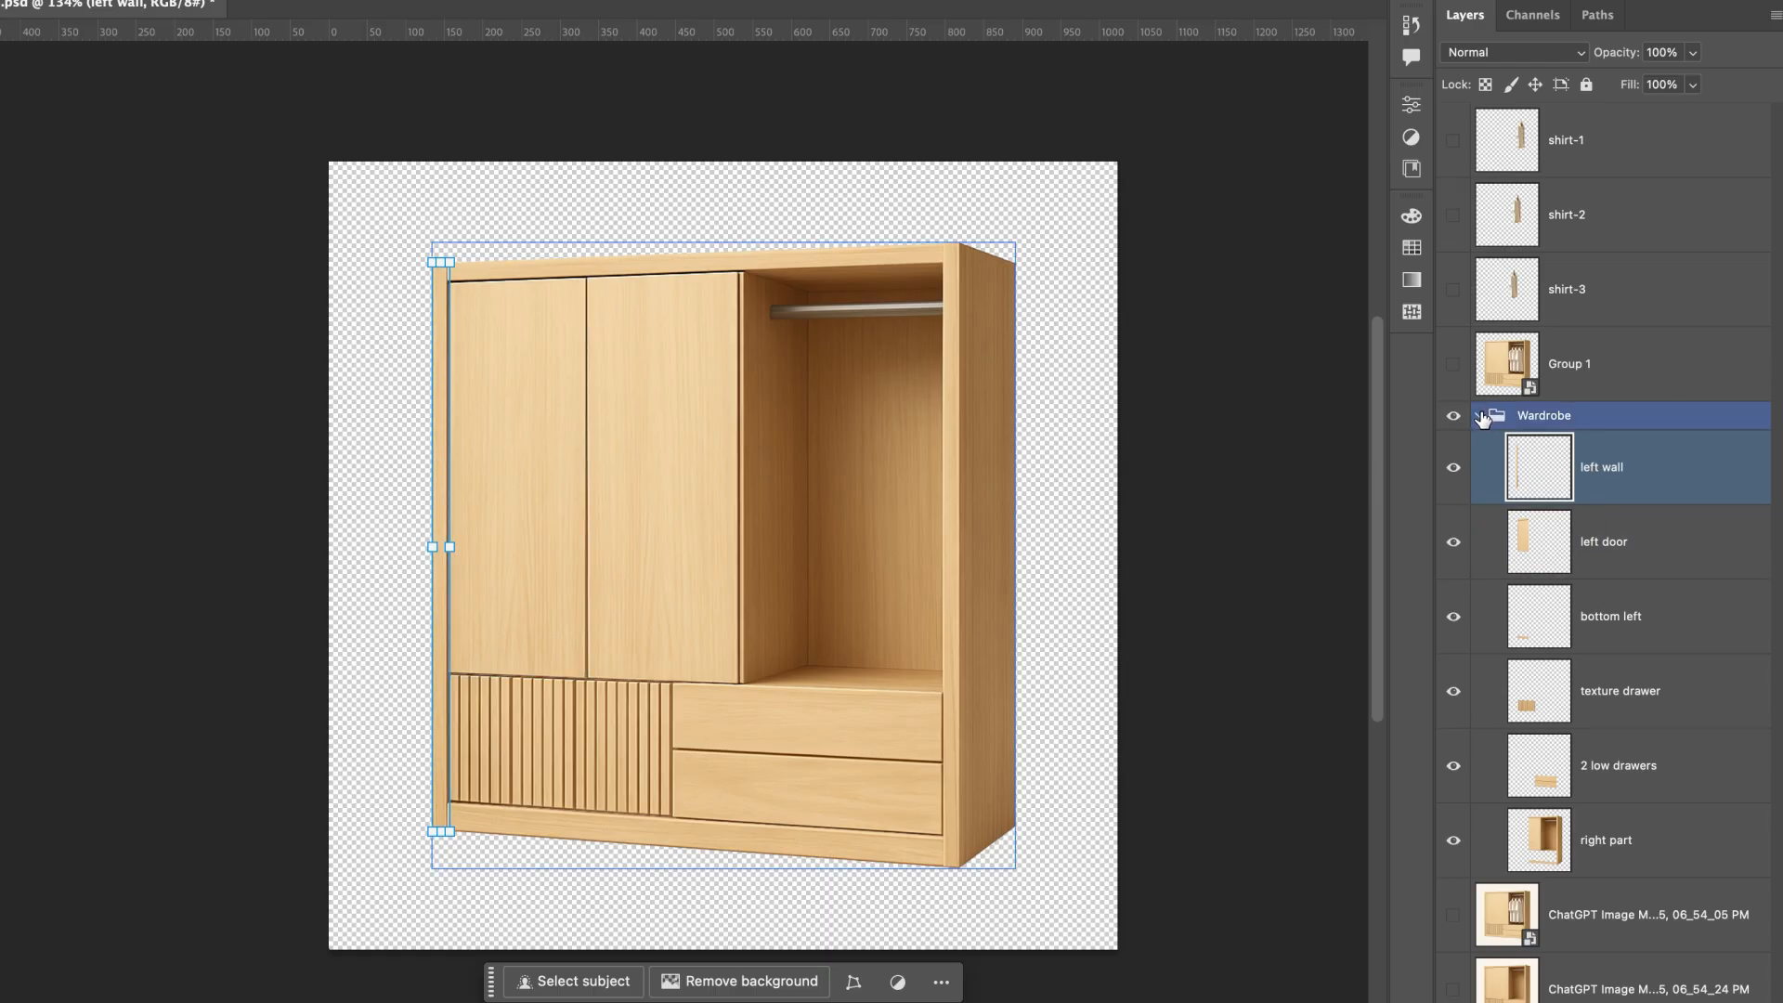
left_click(1479, 415)
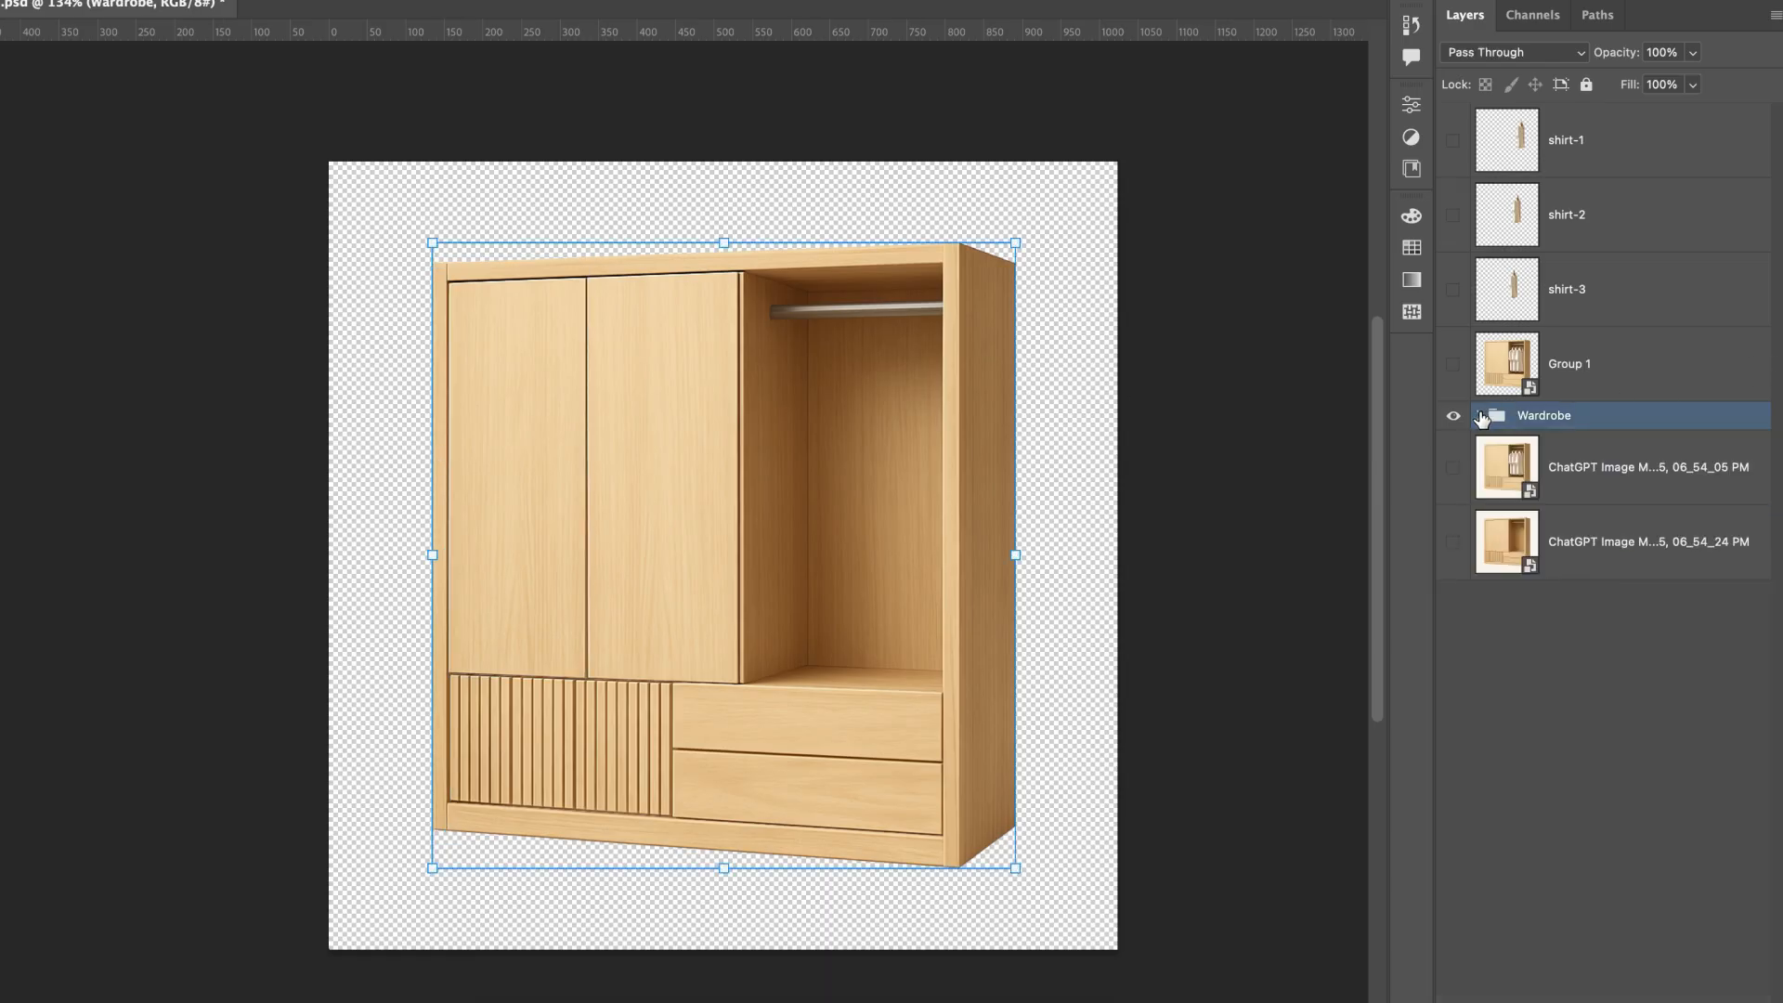
left_click(1349, 409)
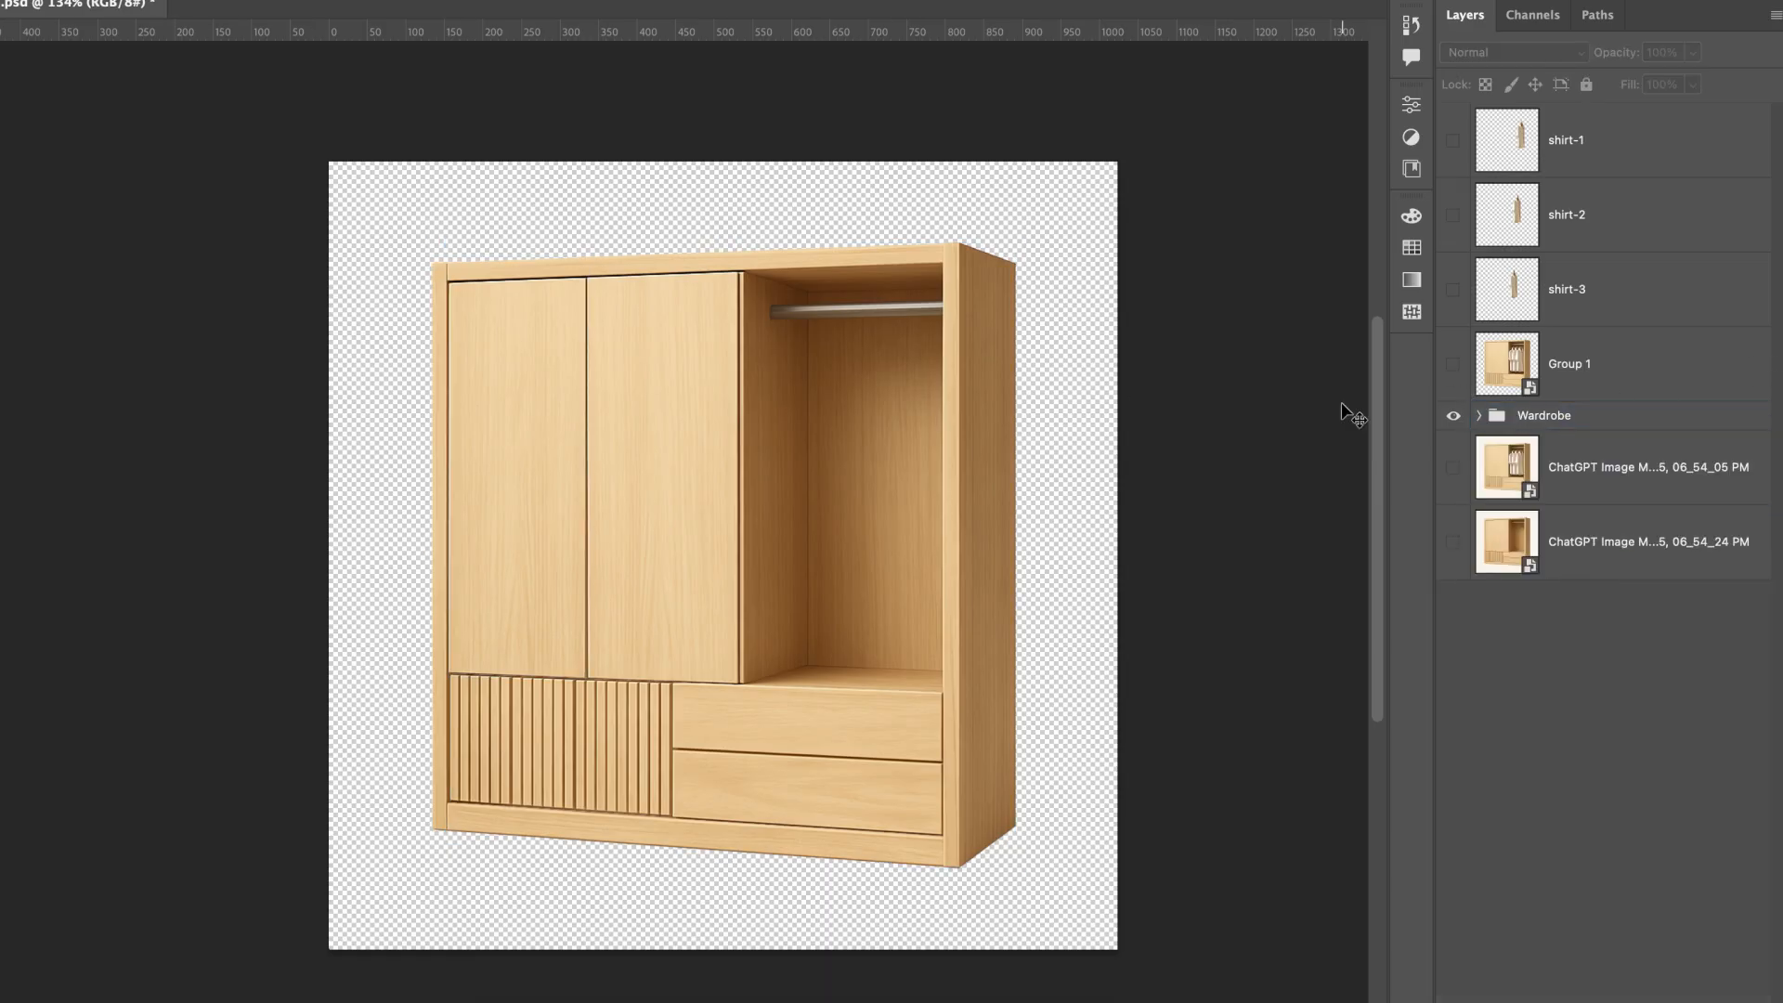
Show the shirt-1, shirt-2 and shirt-3 layers inside the wardrobe.
left_click(1454, 141)
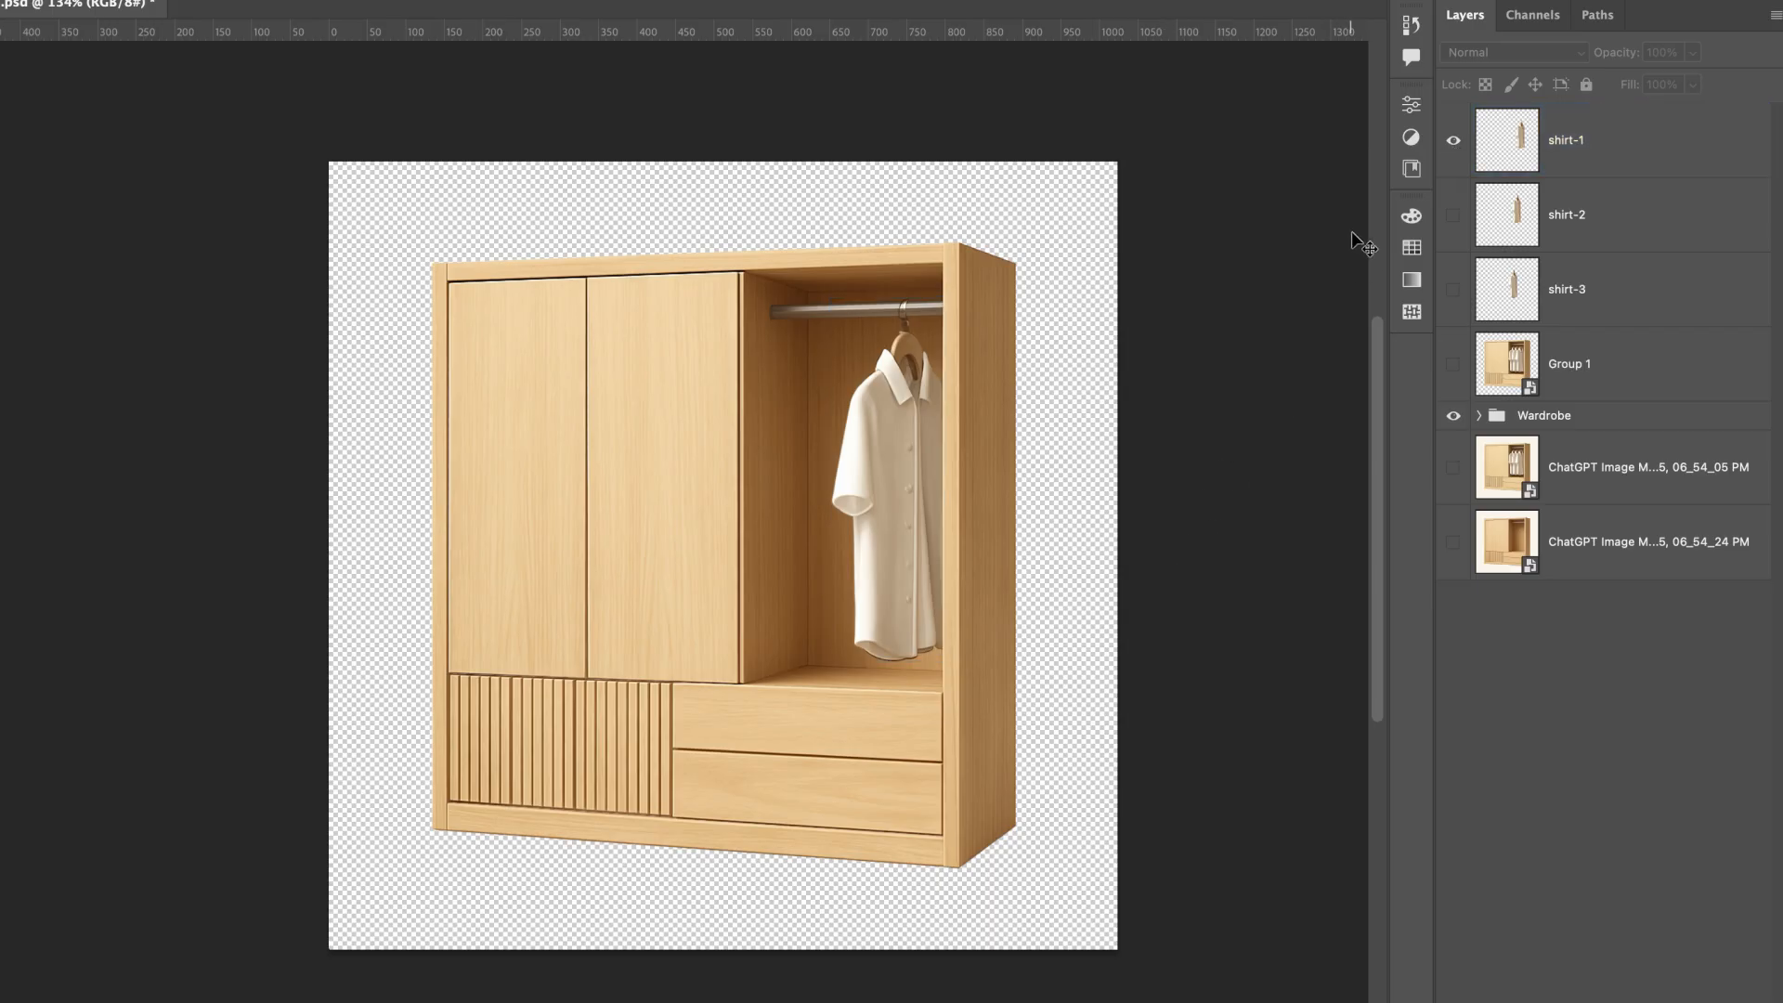
left_click(1454, 215)
left_click(1454, 290)
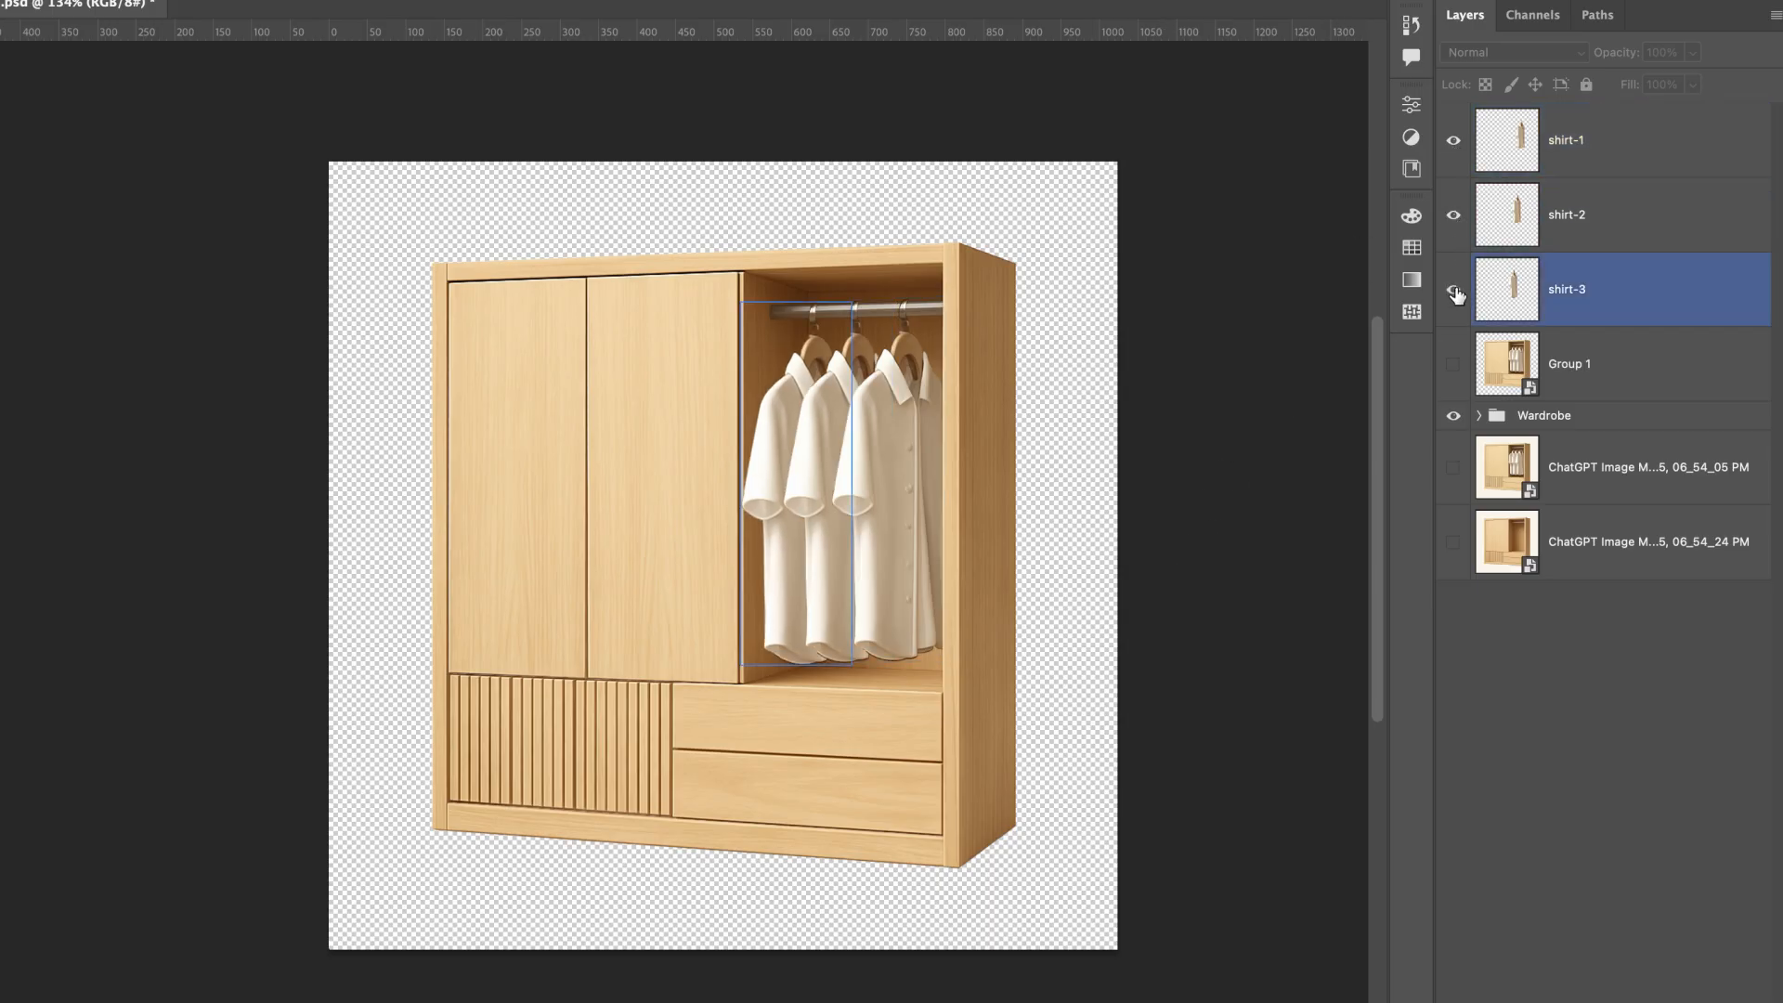
left_click(1152, 555)
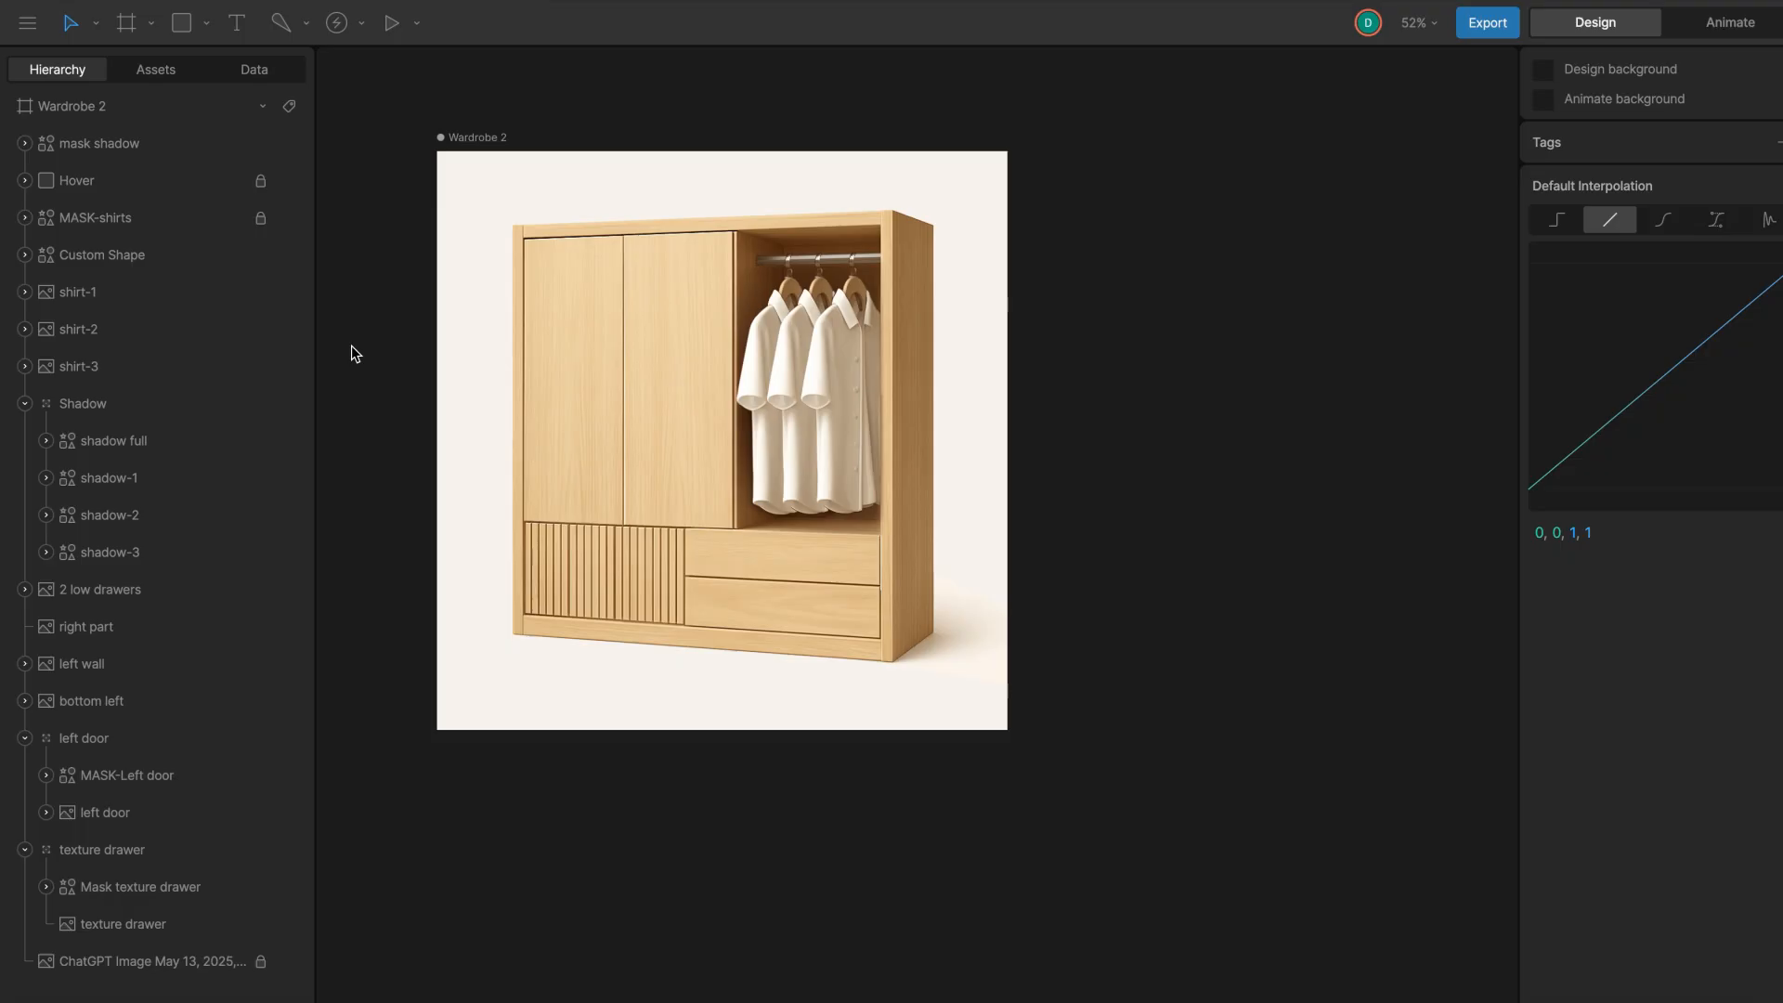
In Rive, inspect the Hover rectangle, switch to animation mode and enlarge the timeline area.
left_click(183, 182)
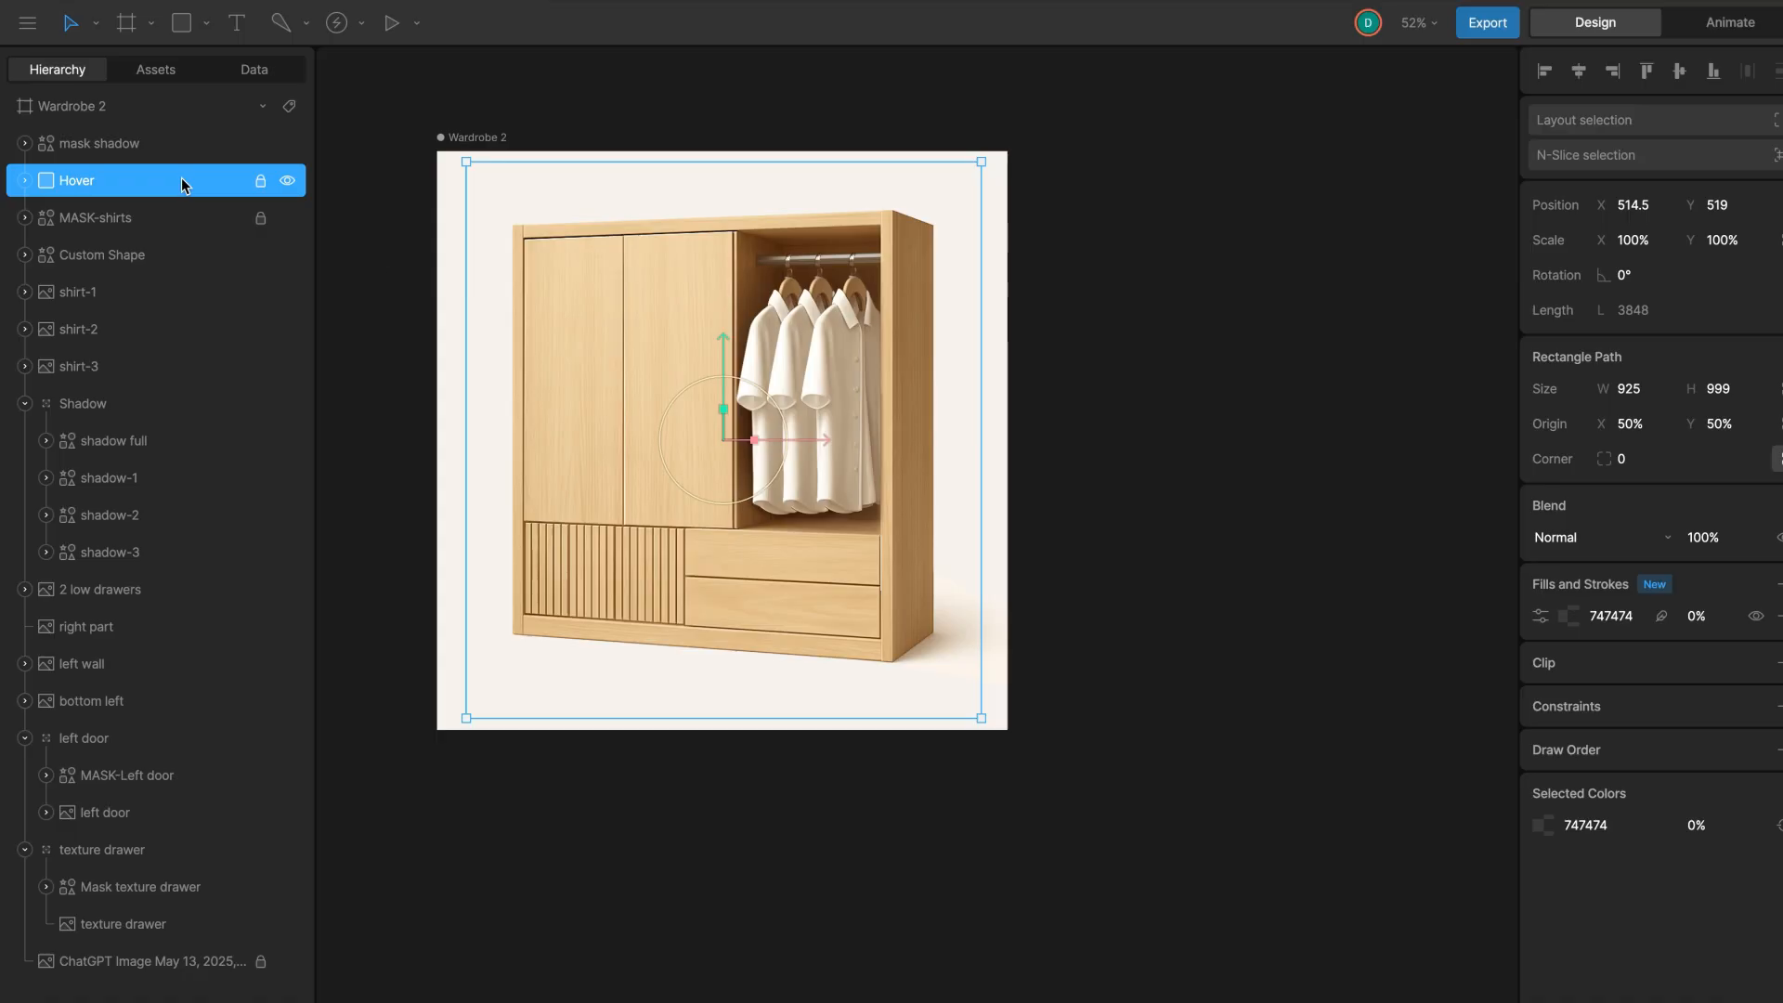
left_click(1729, 22)
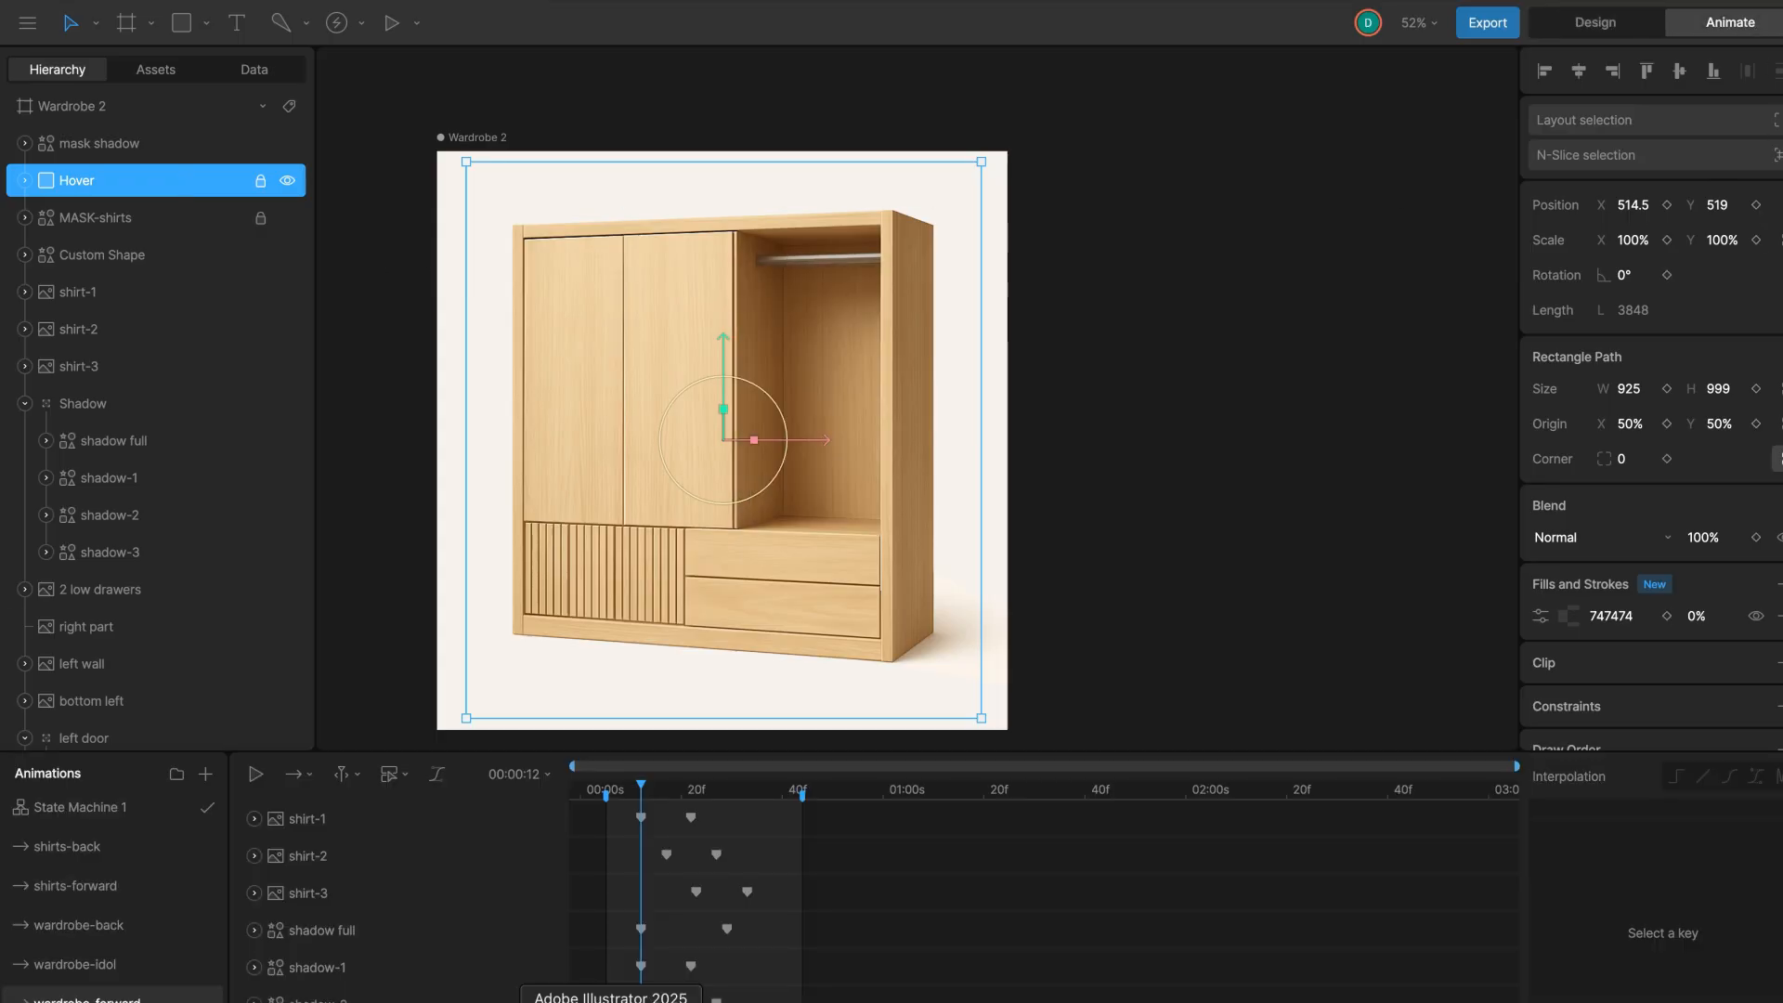
scroll(720, 936, "down", 2)
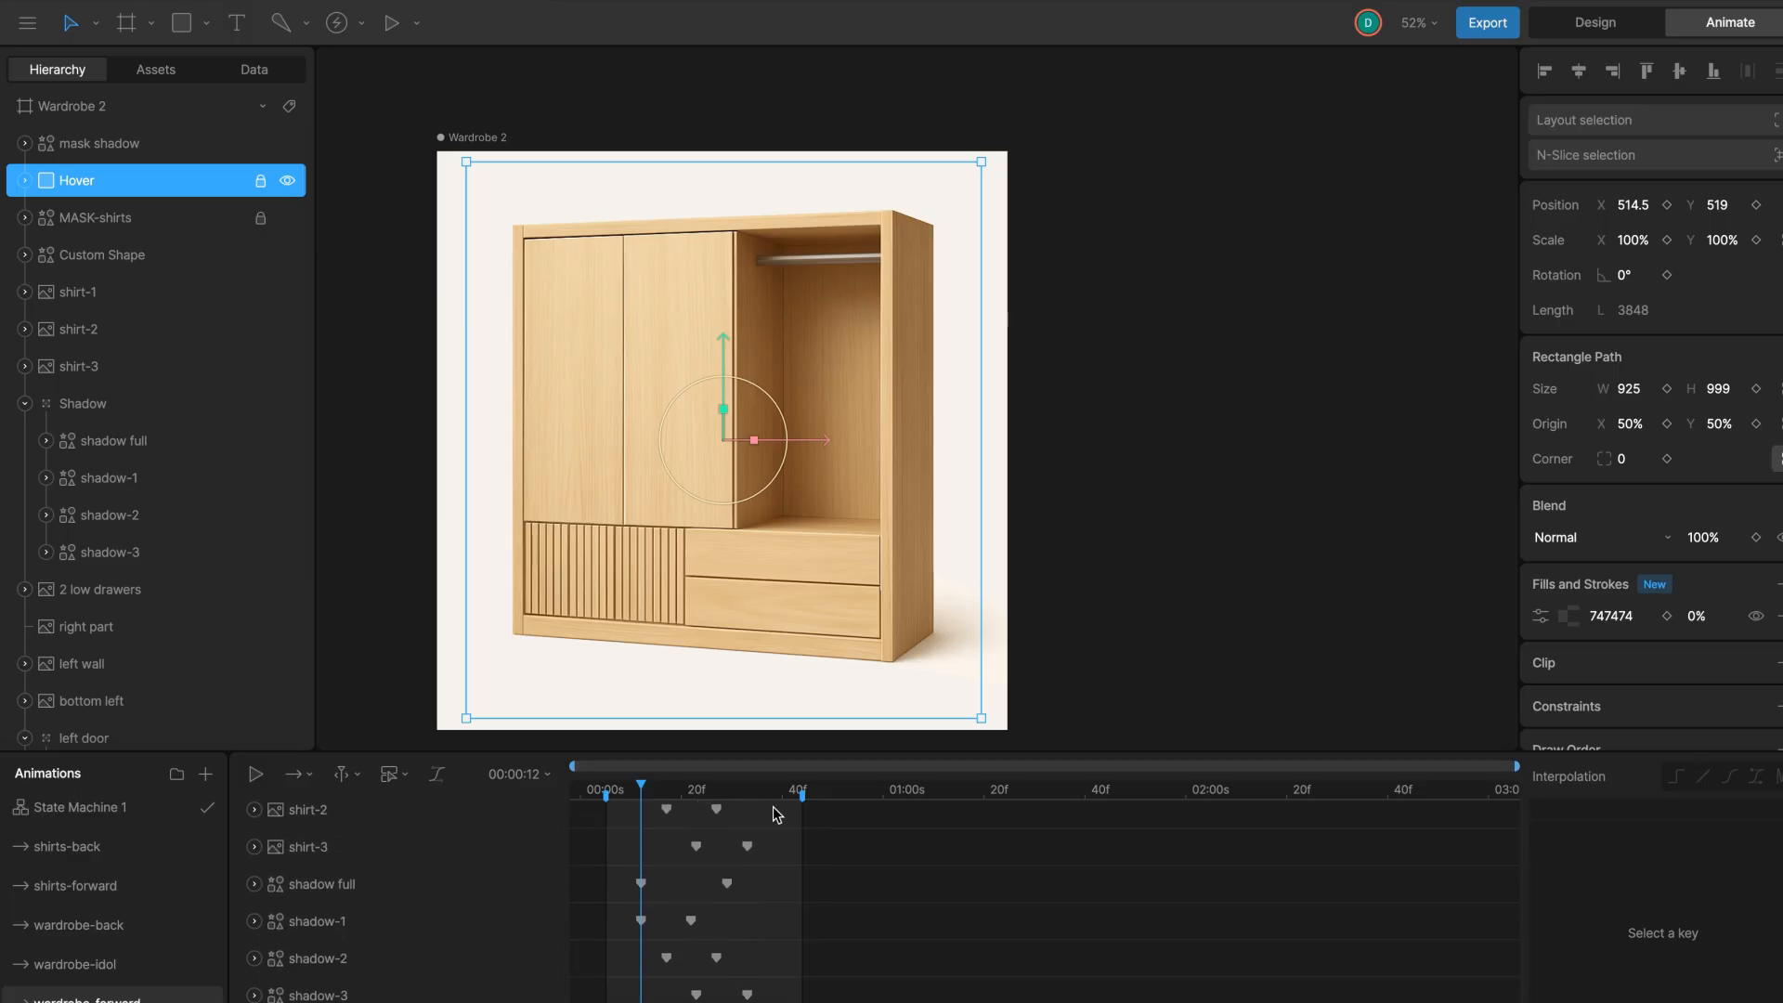
left_click_drag(765, 751, 765, 651)
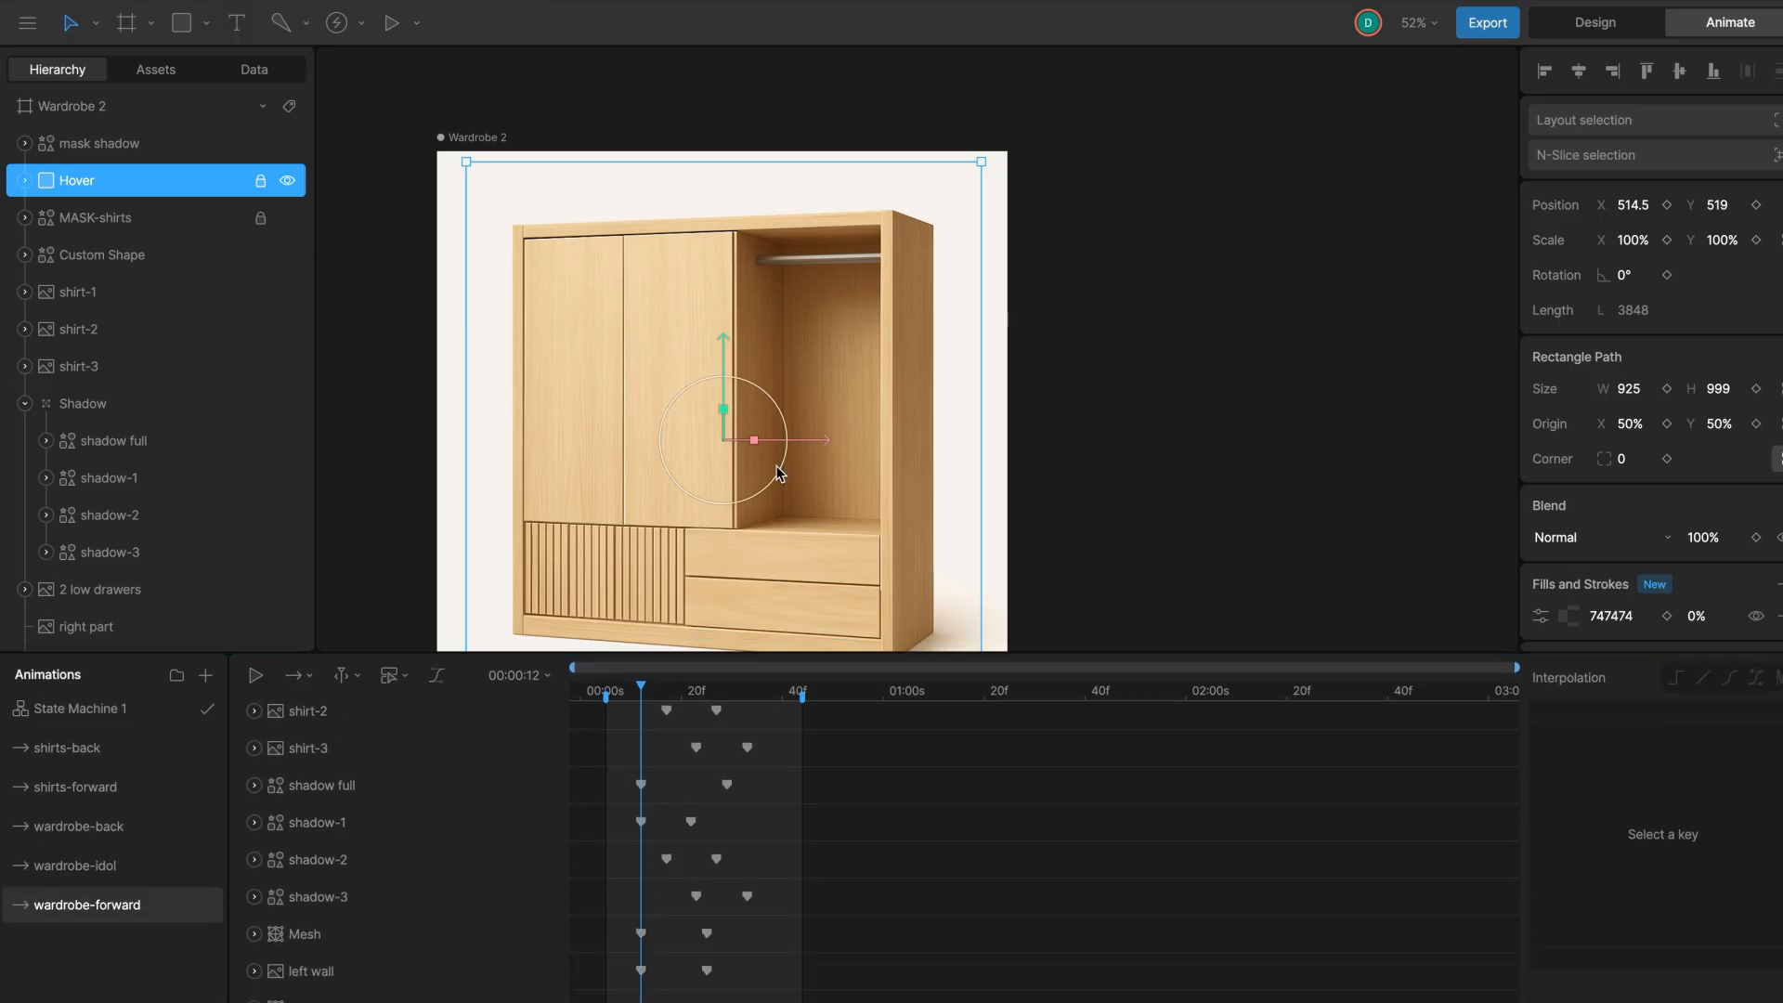
scroll(776, 521, "down", 3)
scroll(776, 520, "right", 1)
left_click(1111, 384)
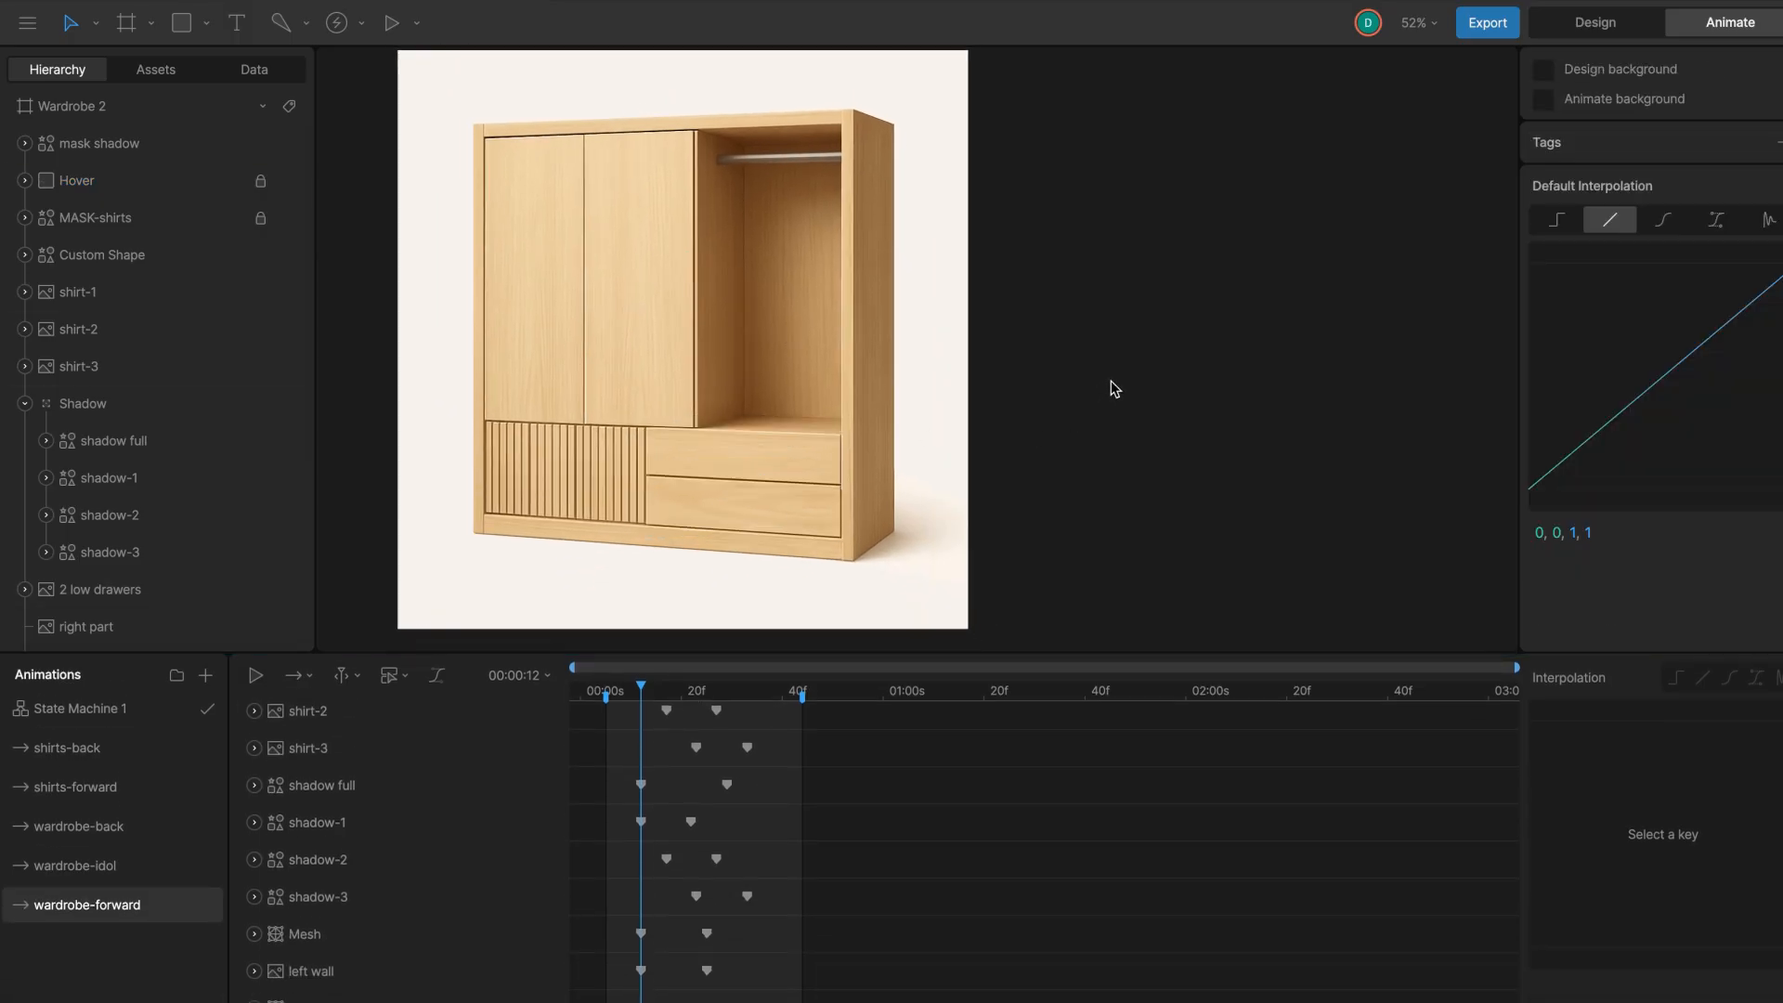
Examine the 2 low drawers mesh by selecting its left-side vertices and scrubbing wardrobe-forward from frame 12 to frame 25.
left_click(698, 444)
left_click(710, 461)
double_click(170, 524)
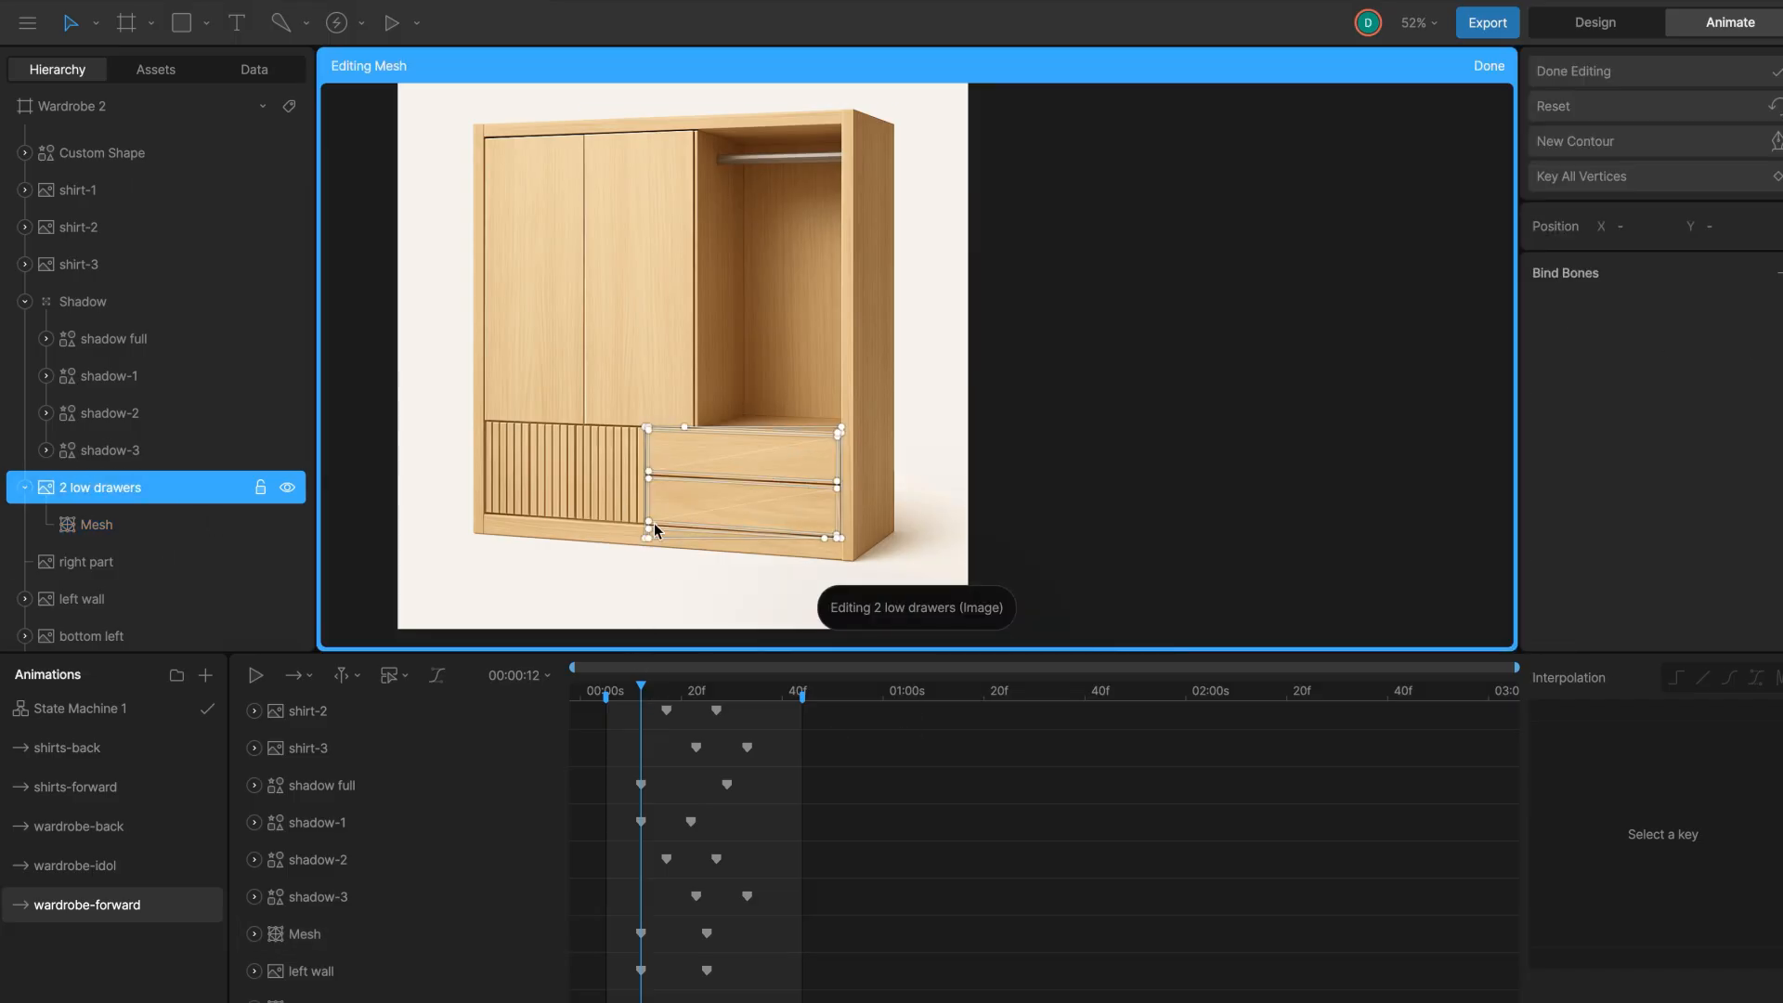
left_click_drag(613, 353, 701, 591)
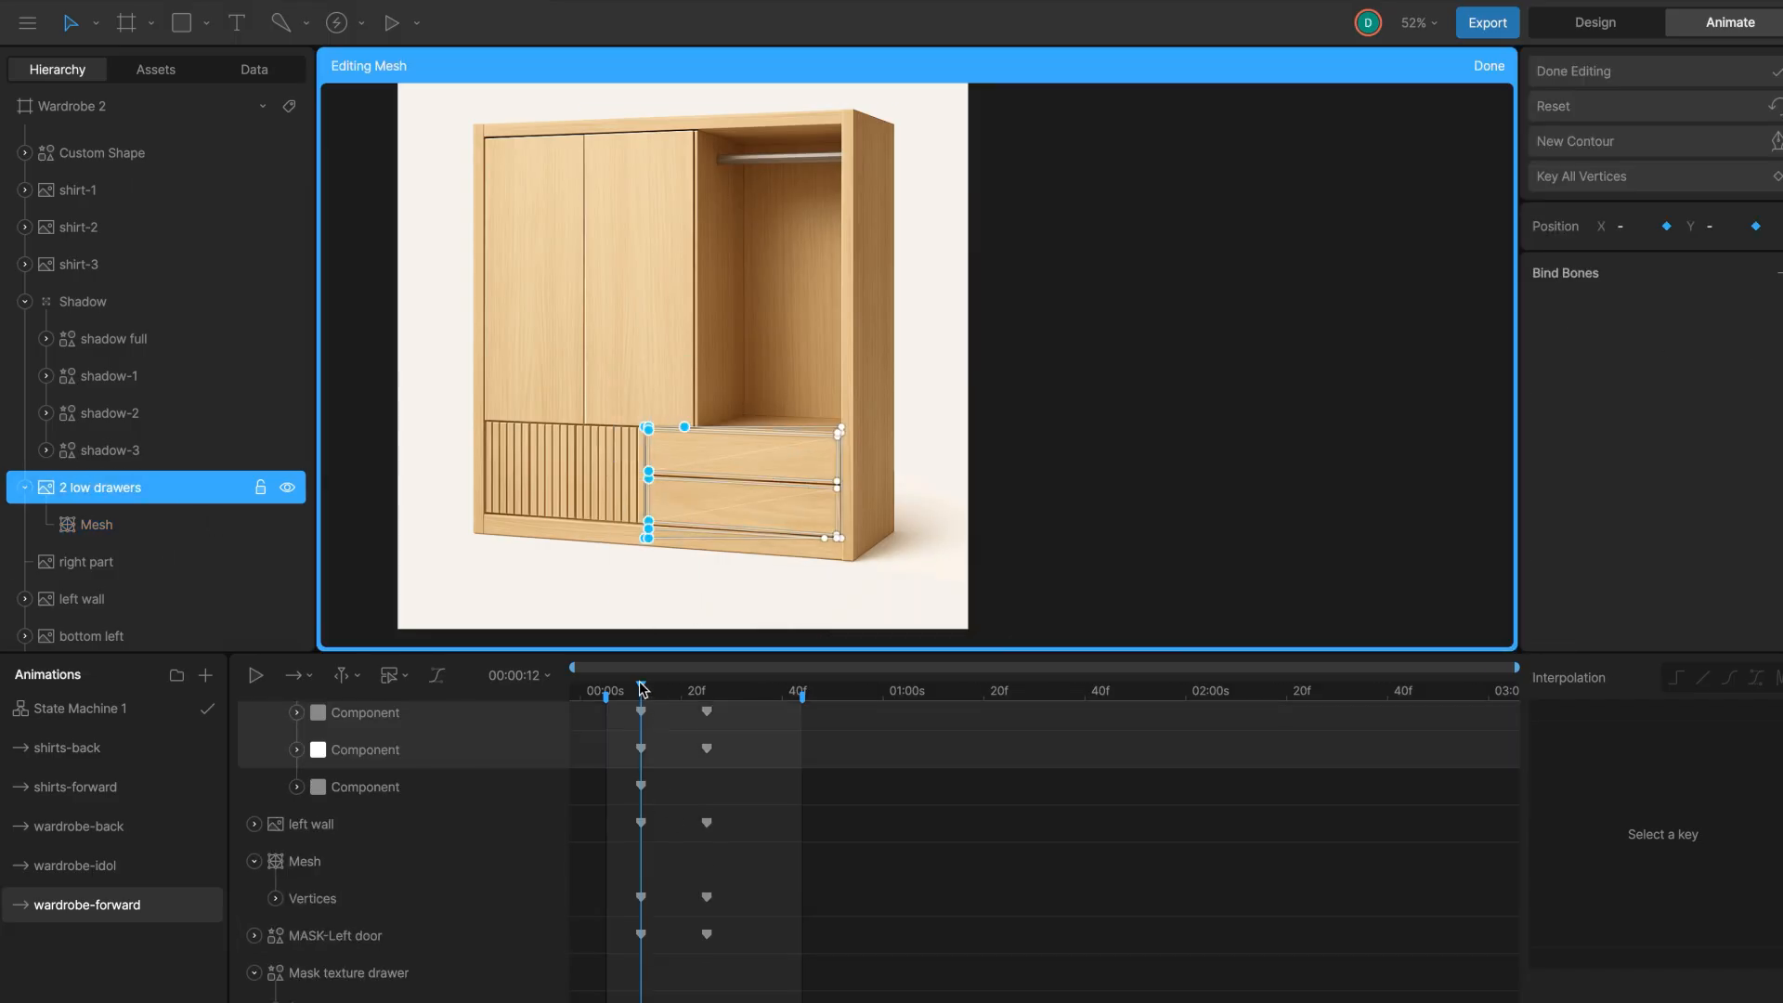
left_click_drag(642, 689, 707, 703)
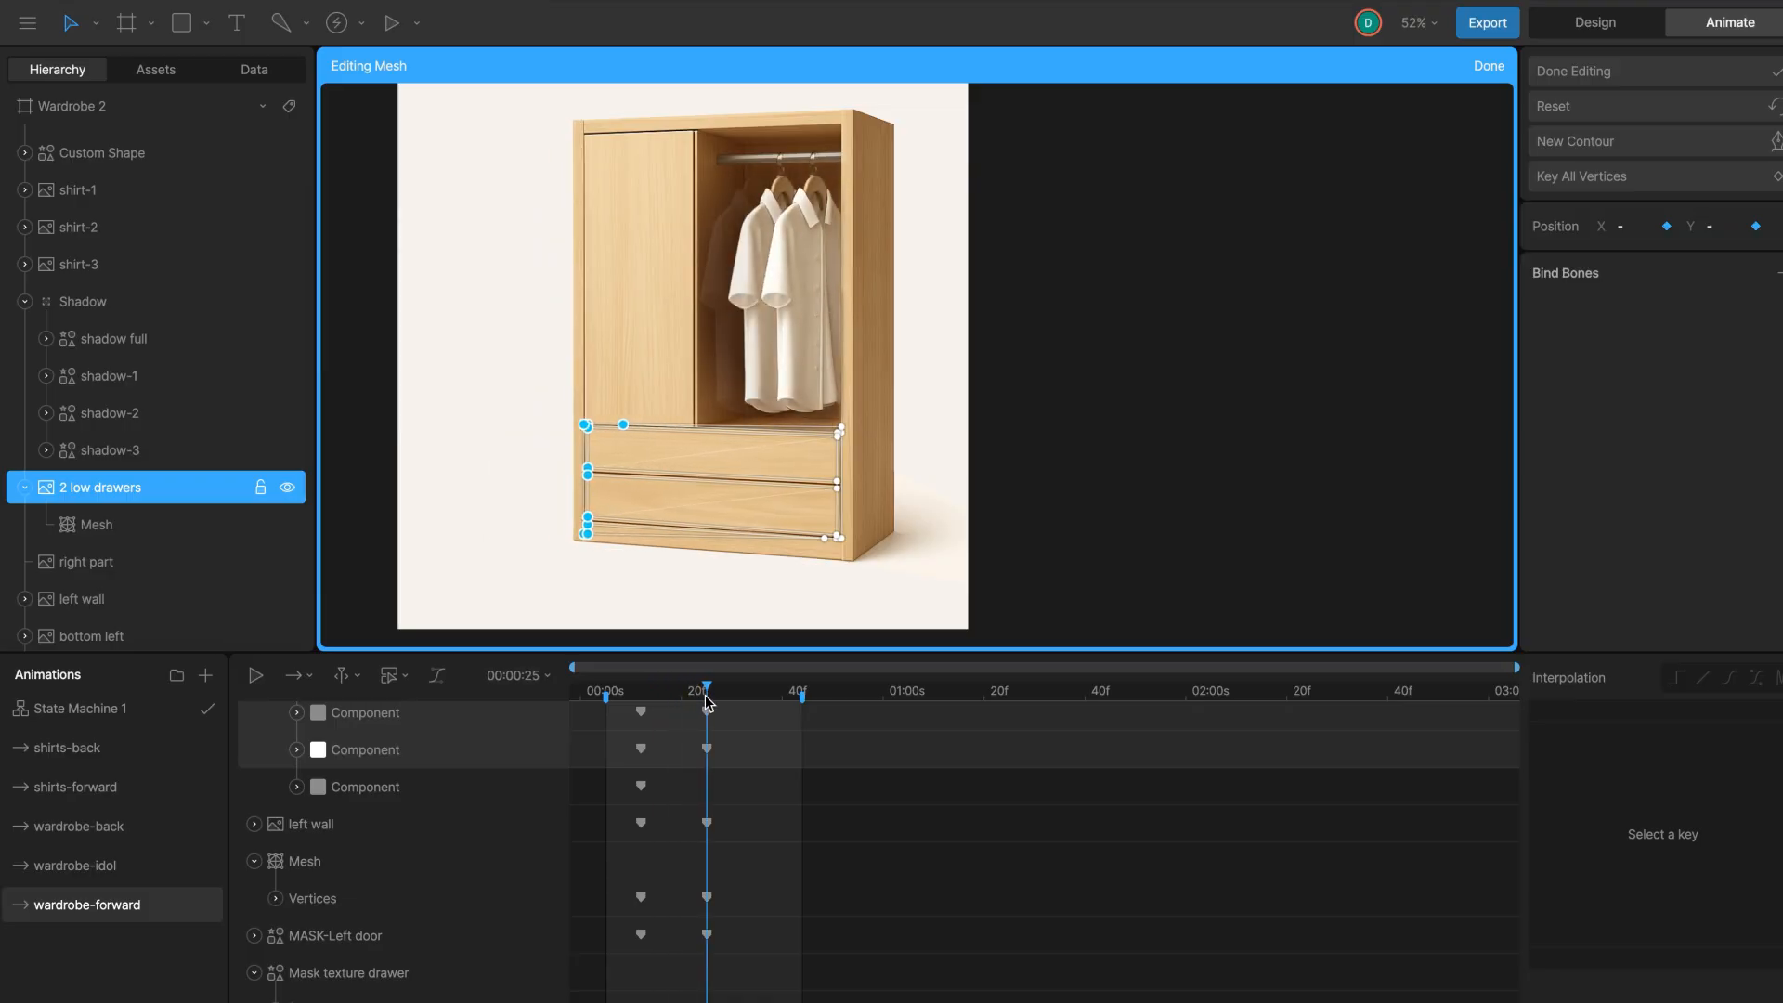
key("Escape")
Inspect the Custom Shape line and the MASK-Left door path, scrubbing the animation back to frame 12.
left_click(637, 427)
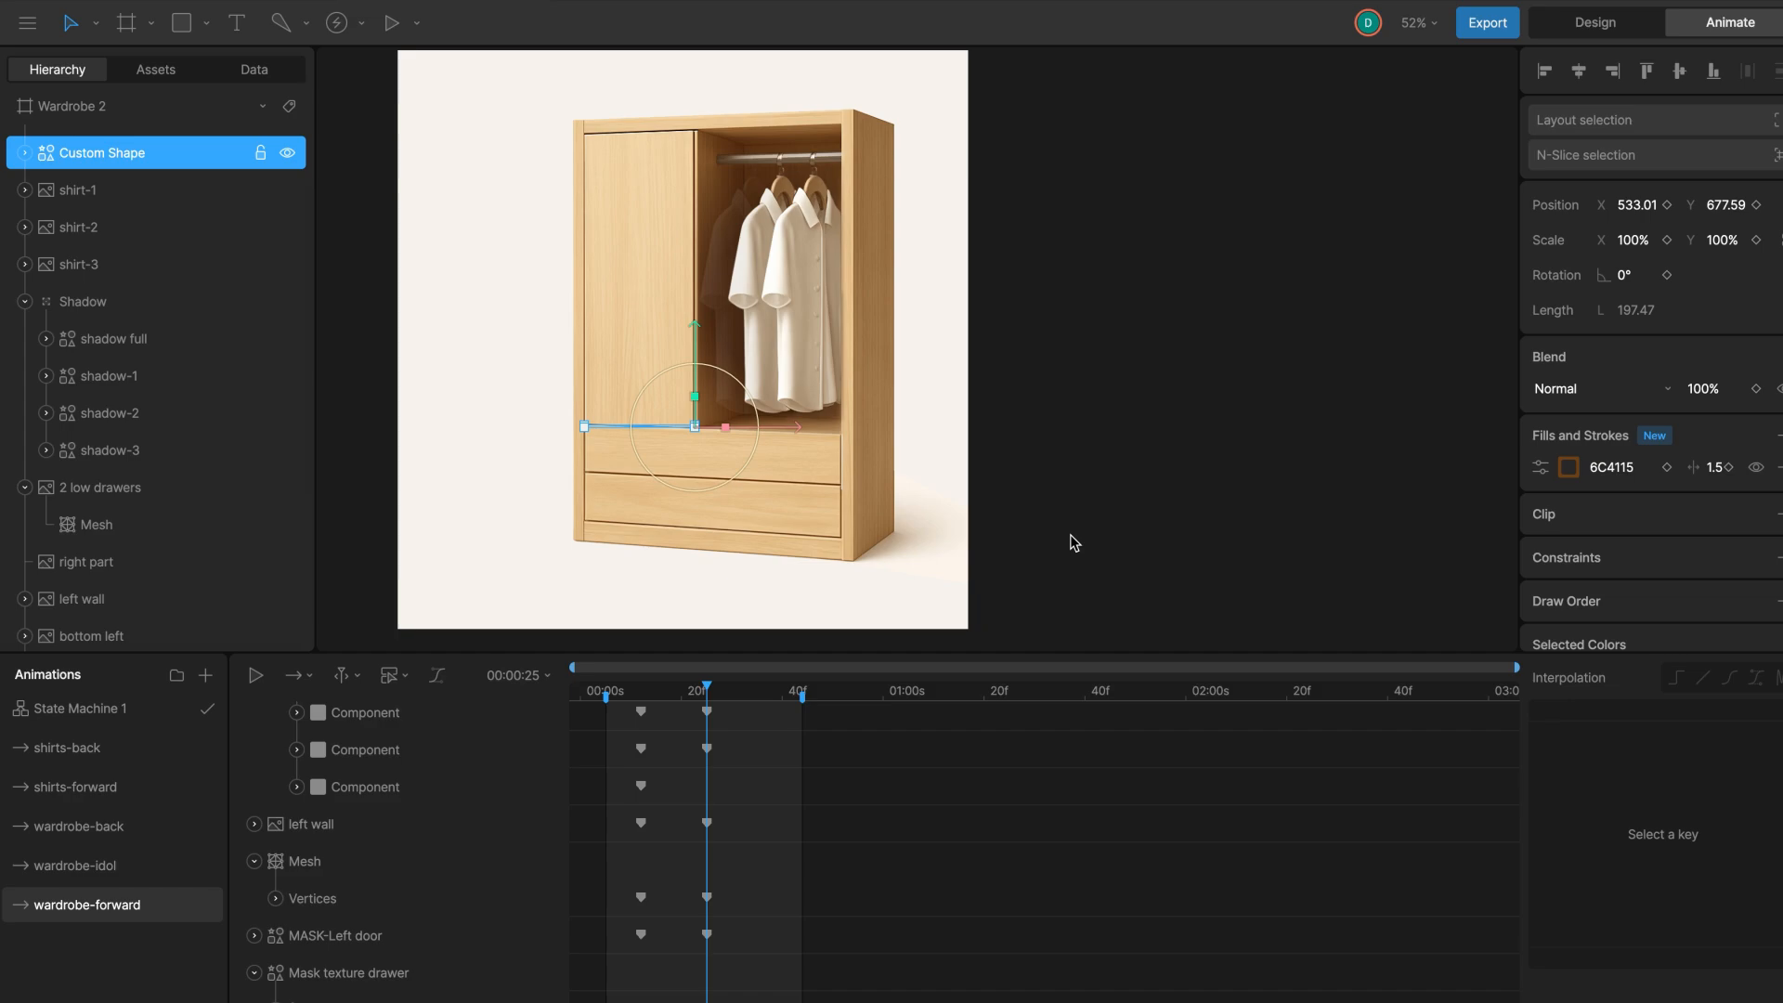
scroll(189, 505, "down", 5)
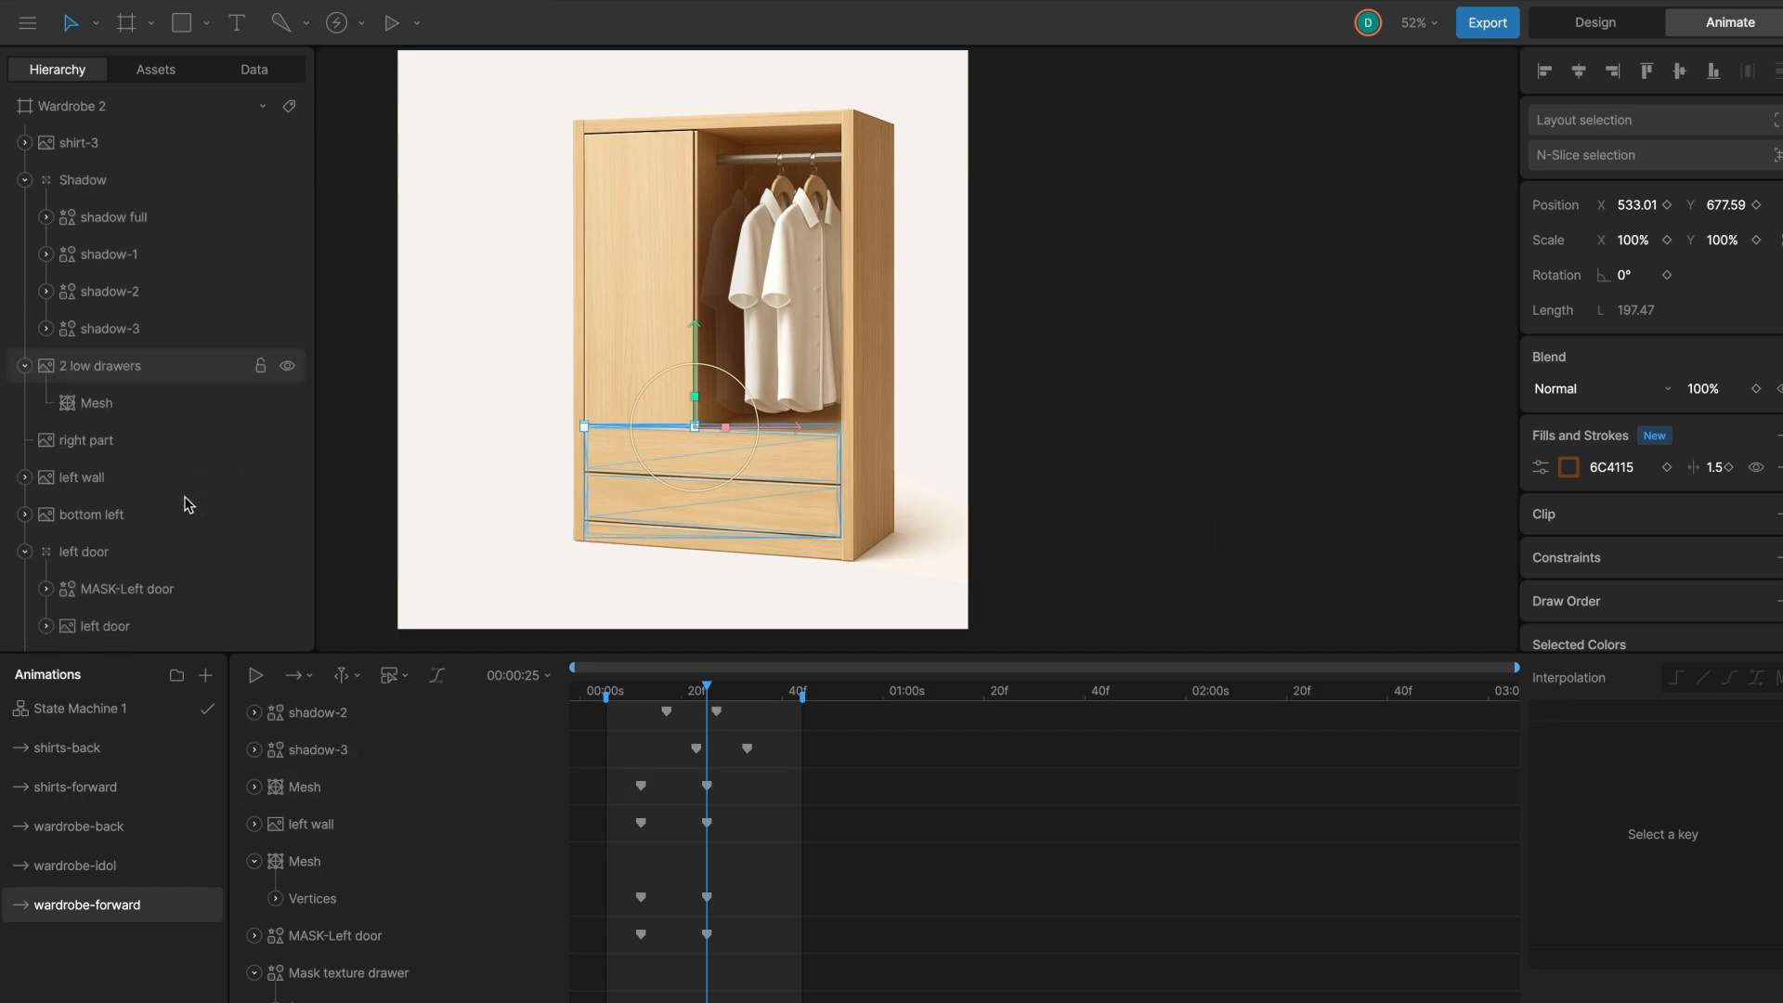
left_click(134, 450)
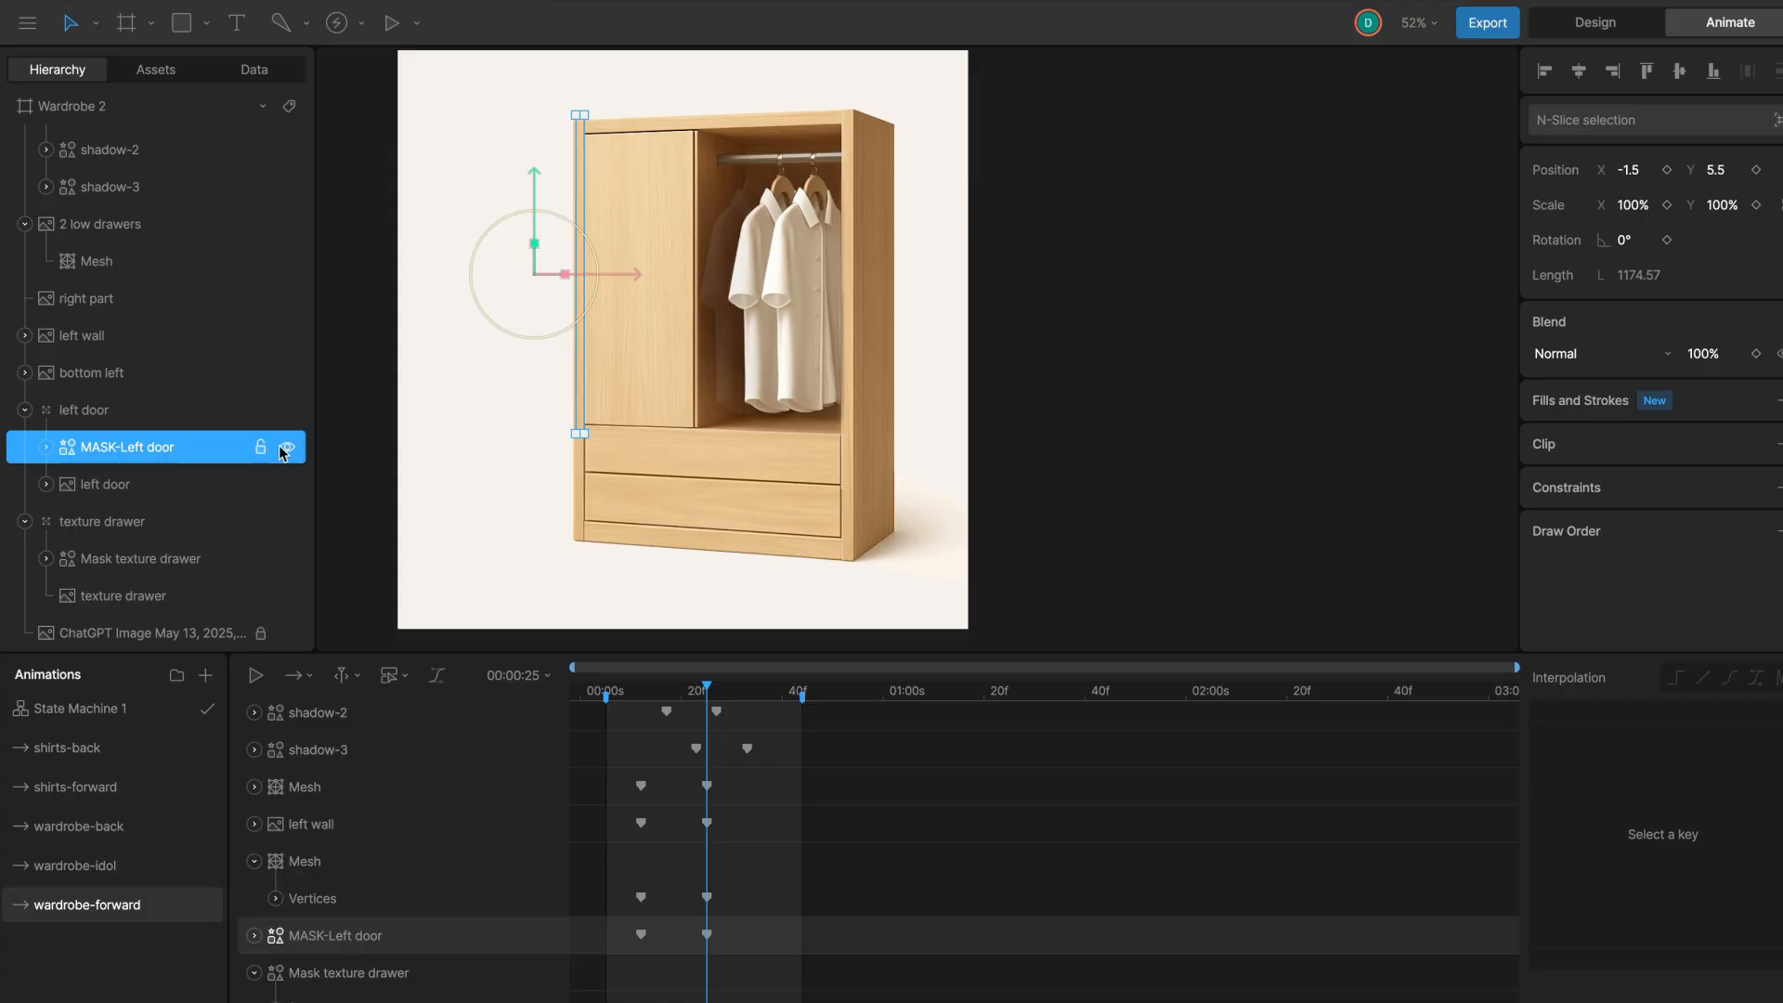
key("Return")
left_click_drag(707, 695, 641, 697)
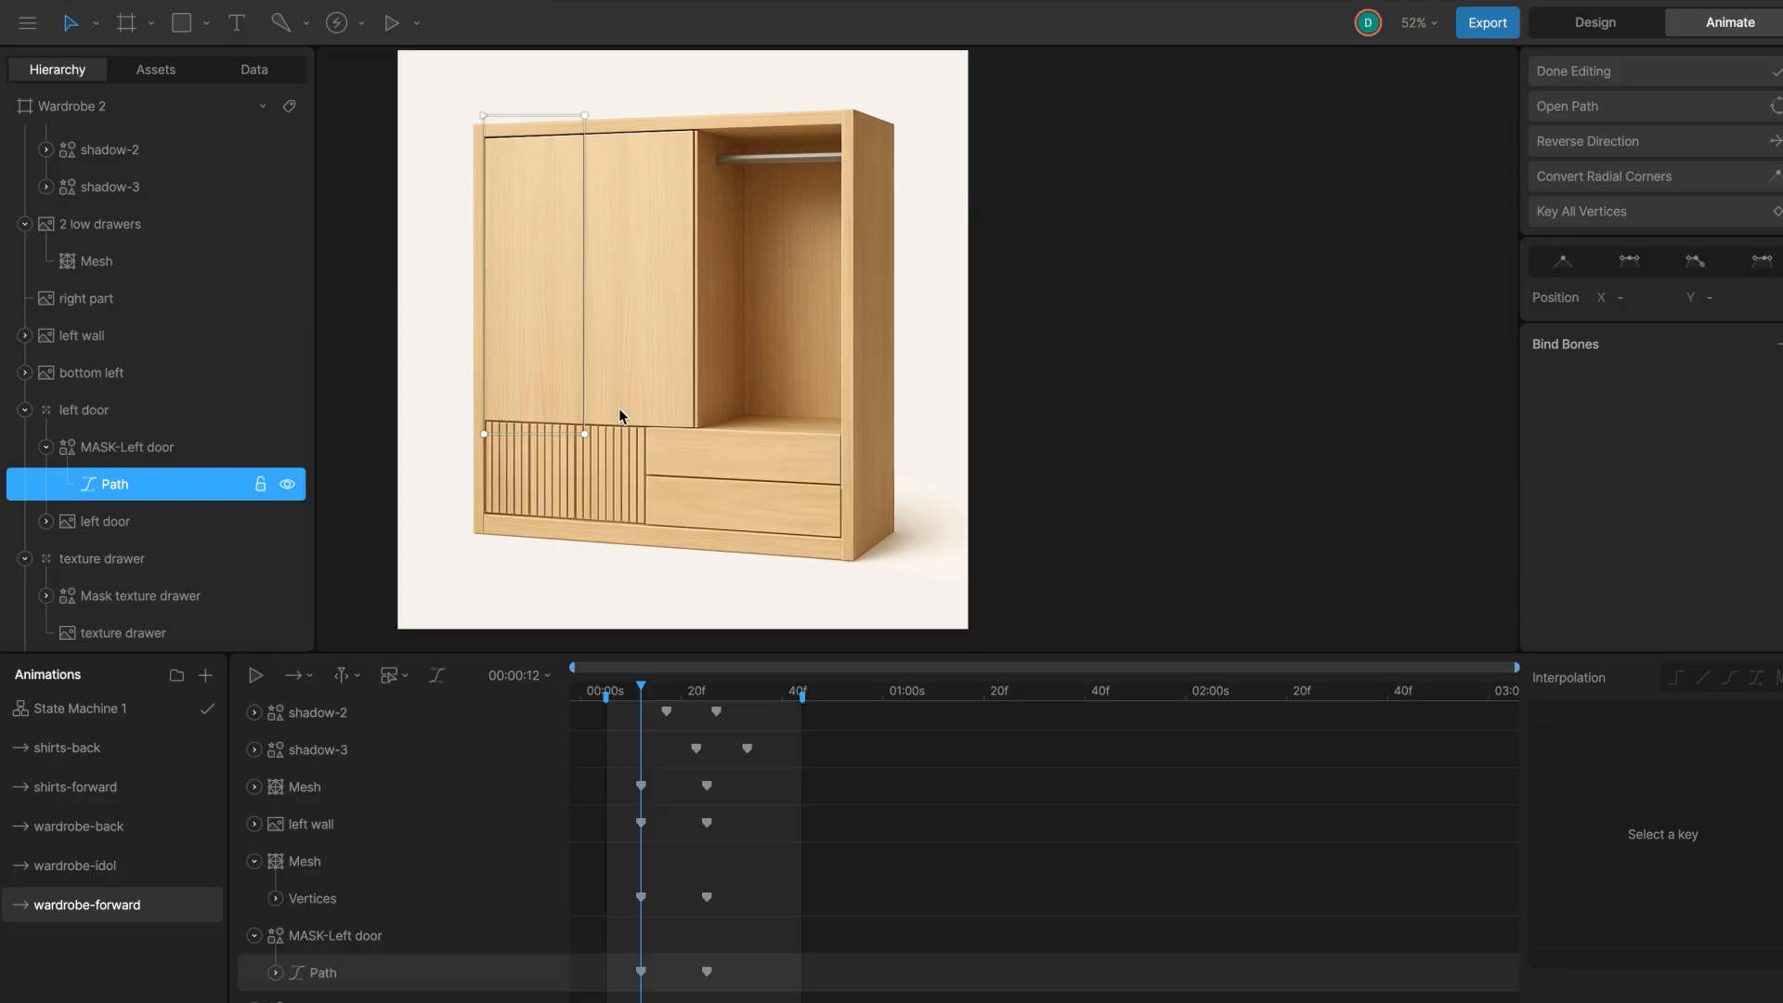
key("Escape")
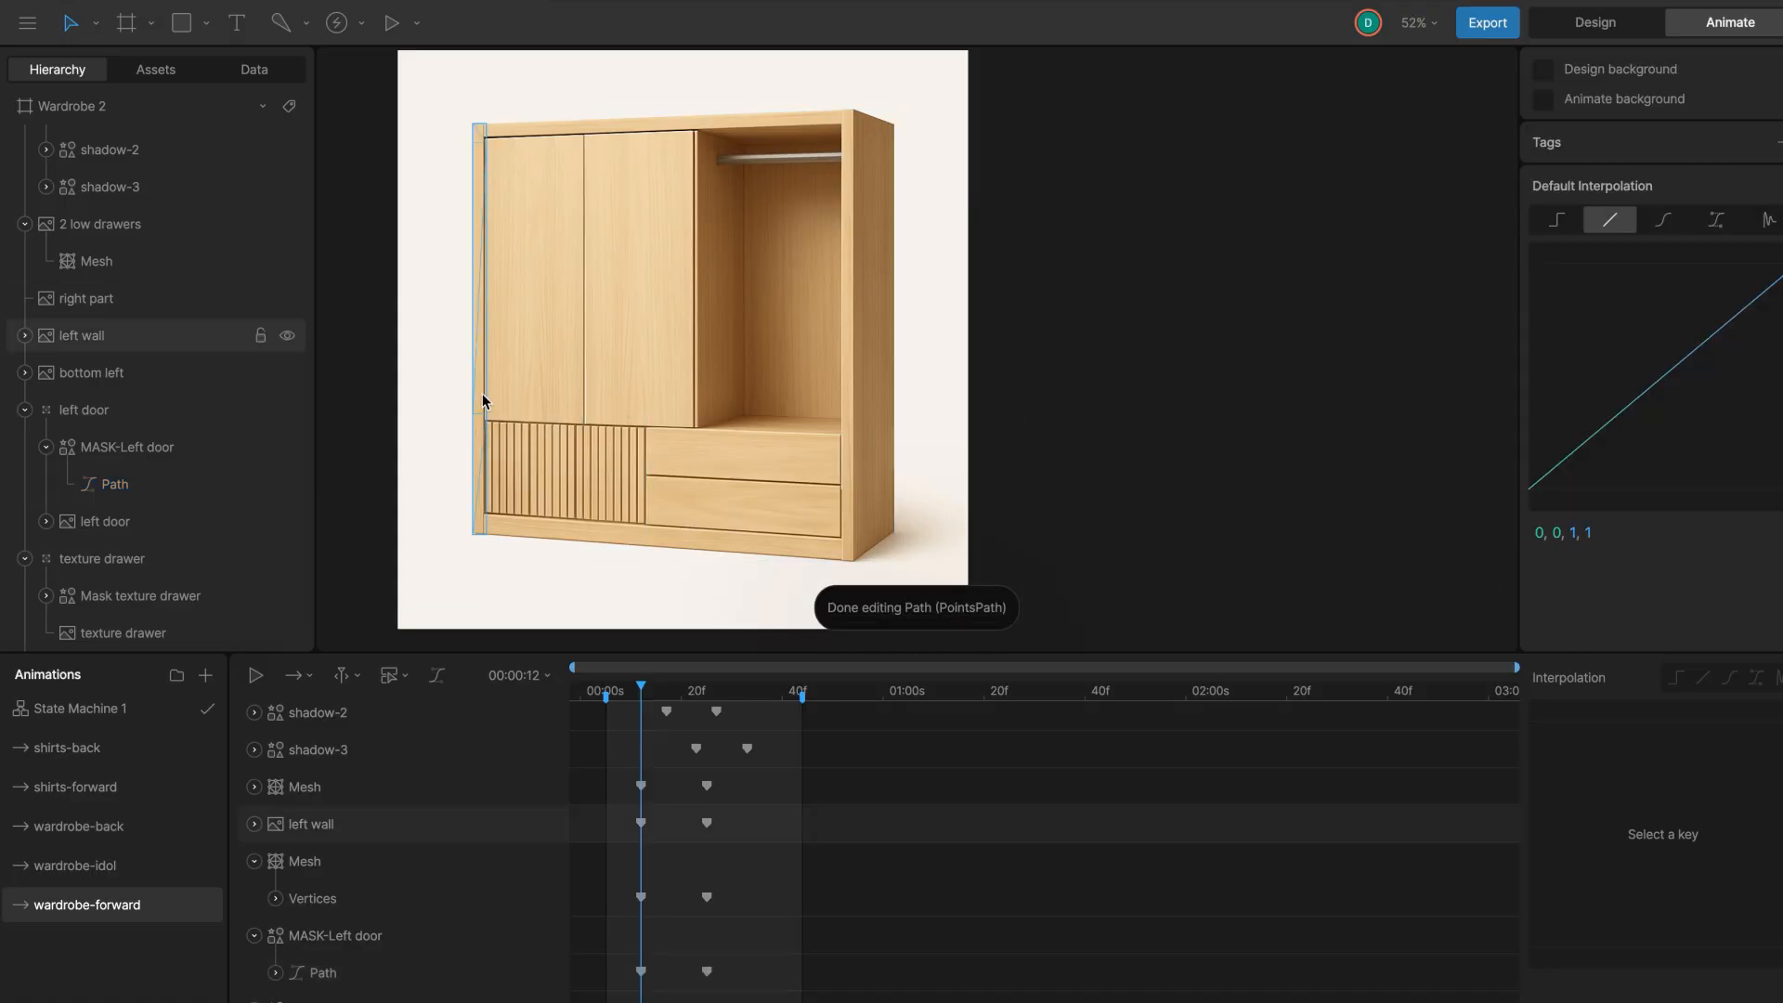
Examine the left wall's keyed position and its lower and upper mesh vertices at frames 25 and 12.
left_click(481, 401)
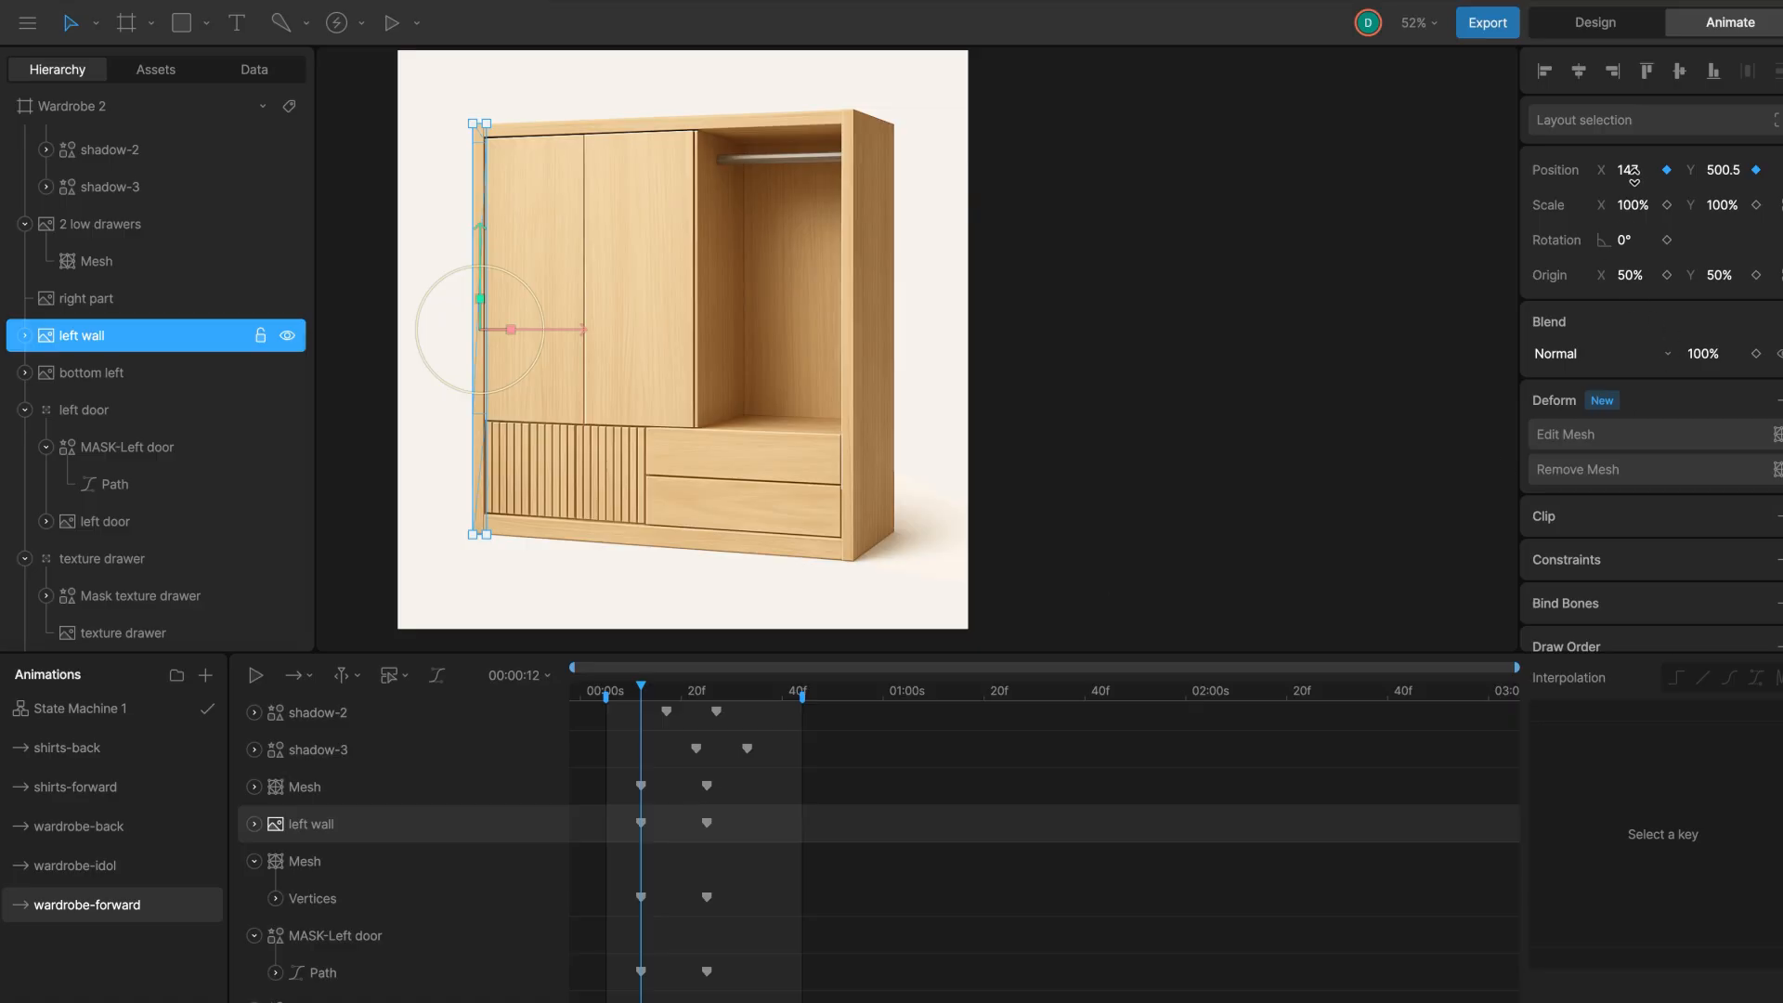
left_click_drag(654, 691, 708, 706)
key("Return")
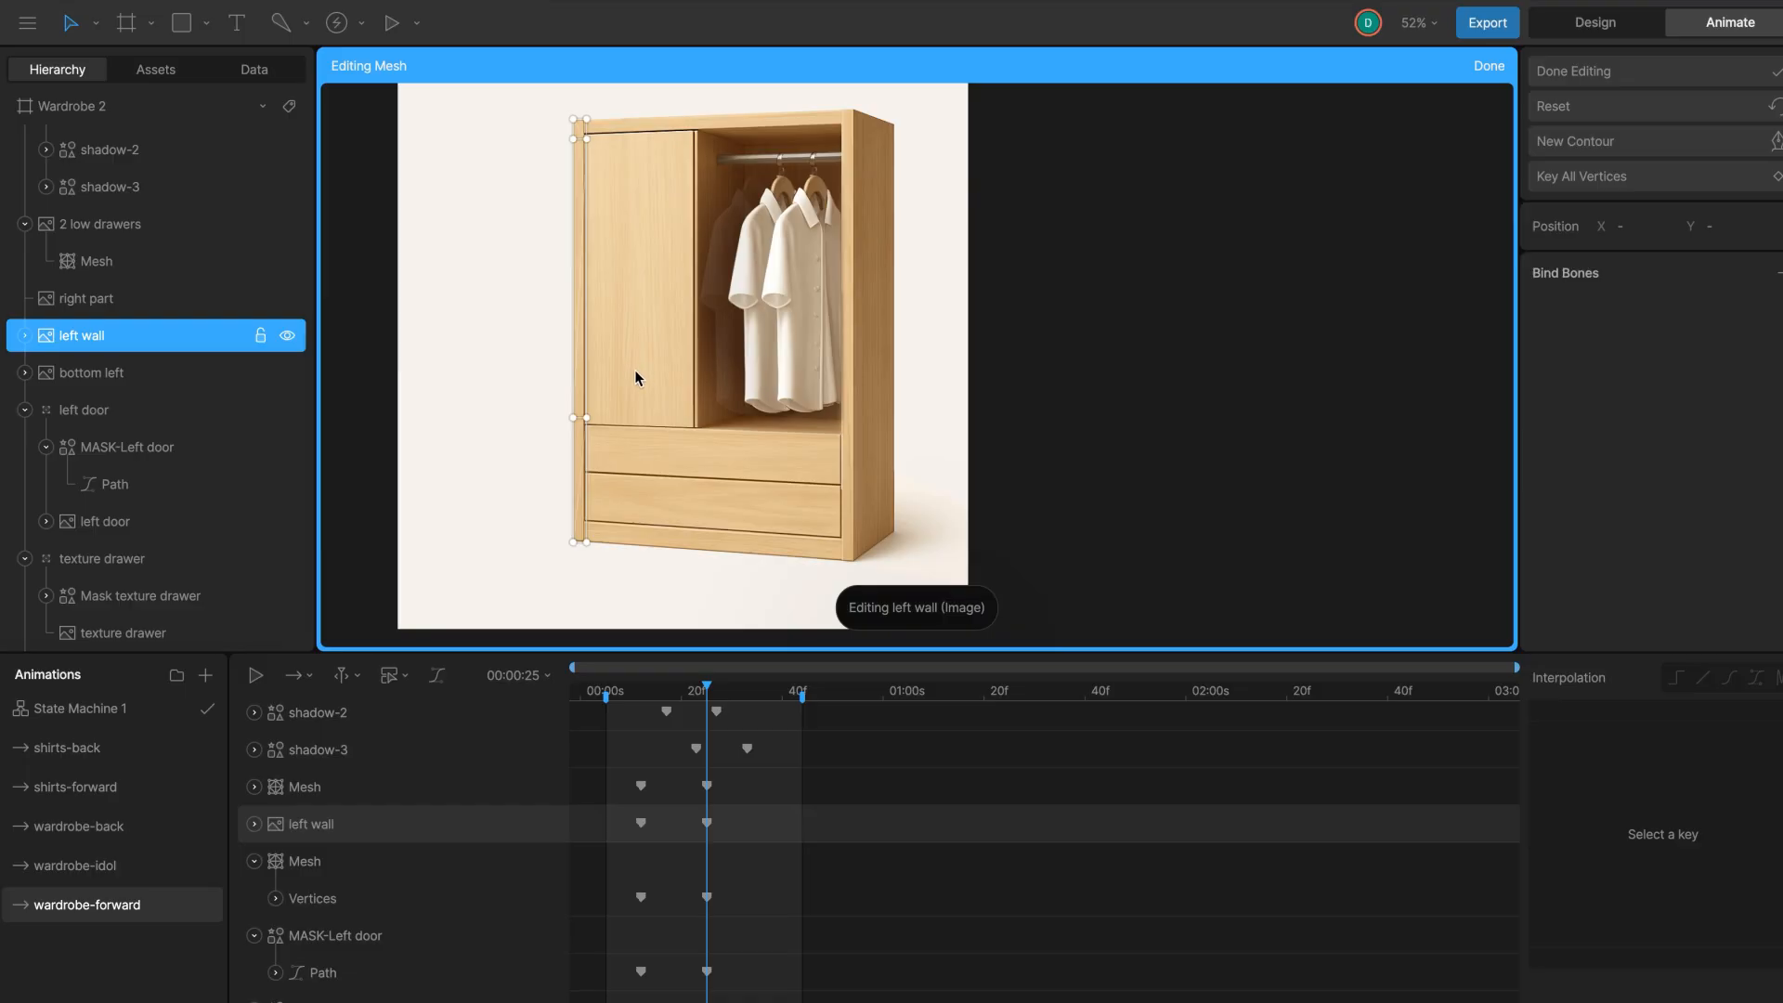
left_click_drag(623, 384, 521, 599)
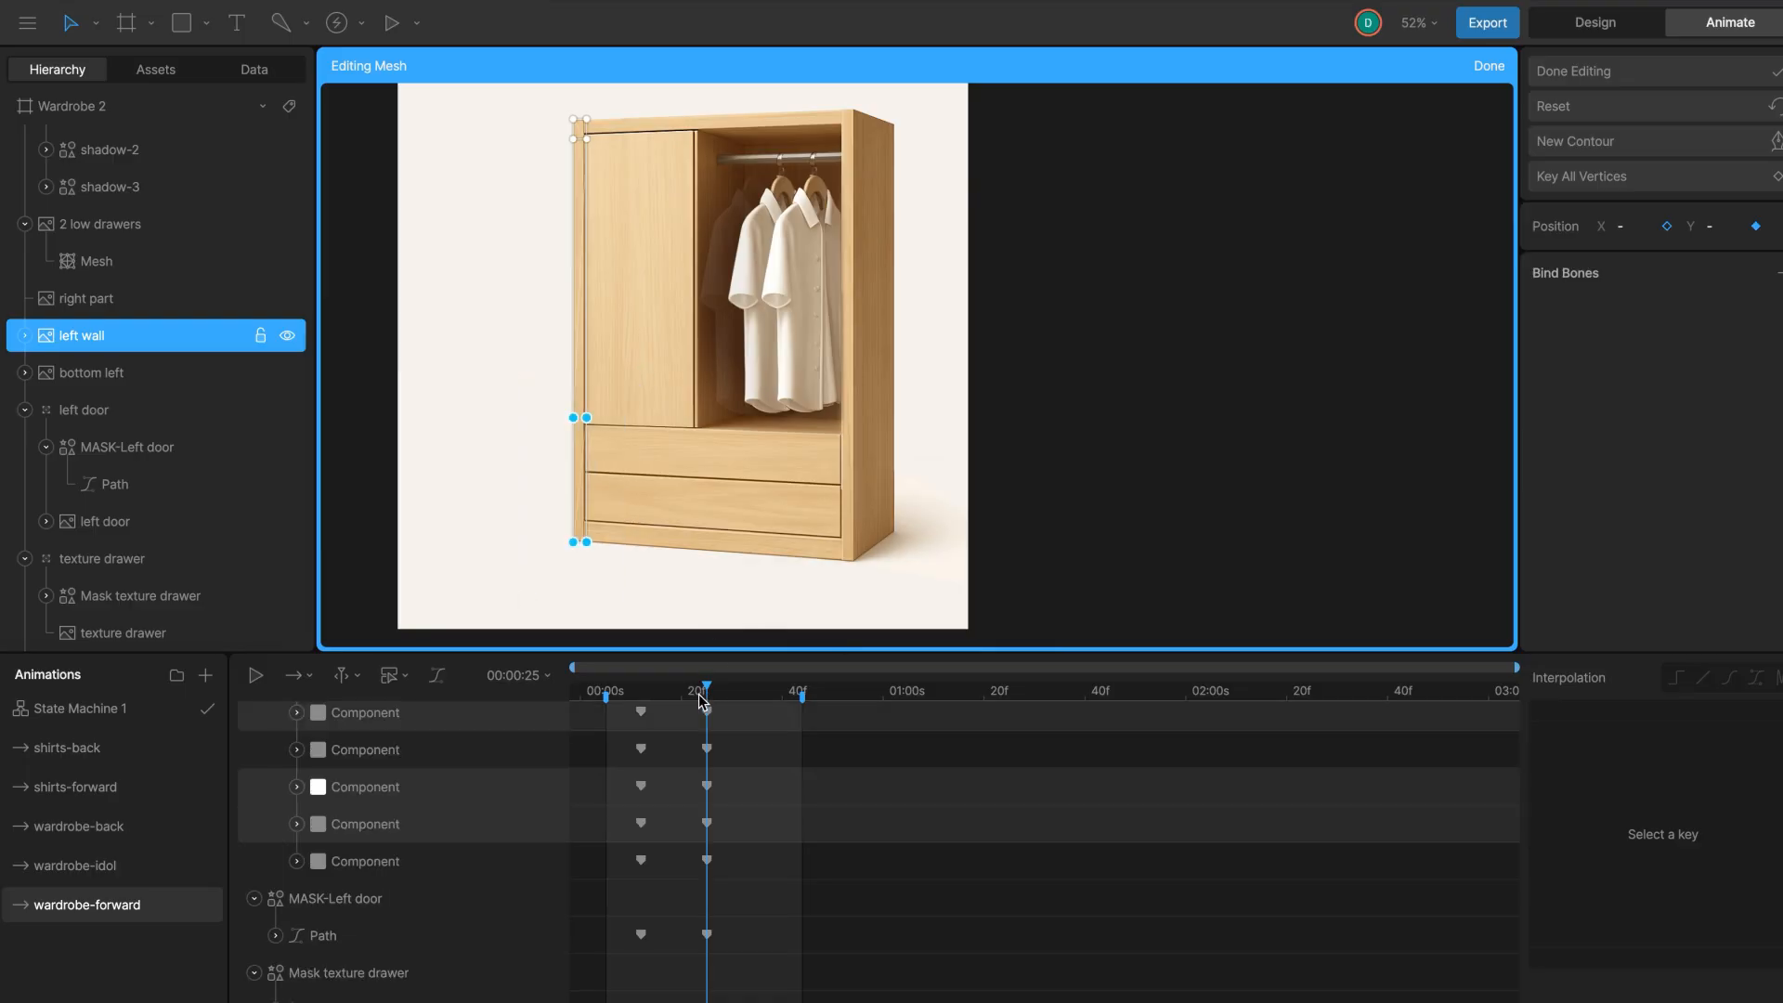
left_click_drag(704, 702, 641, 706)
left_click_drag(442, 178, 541, 95)
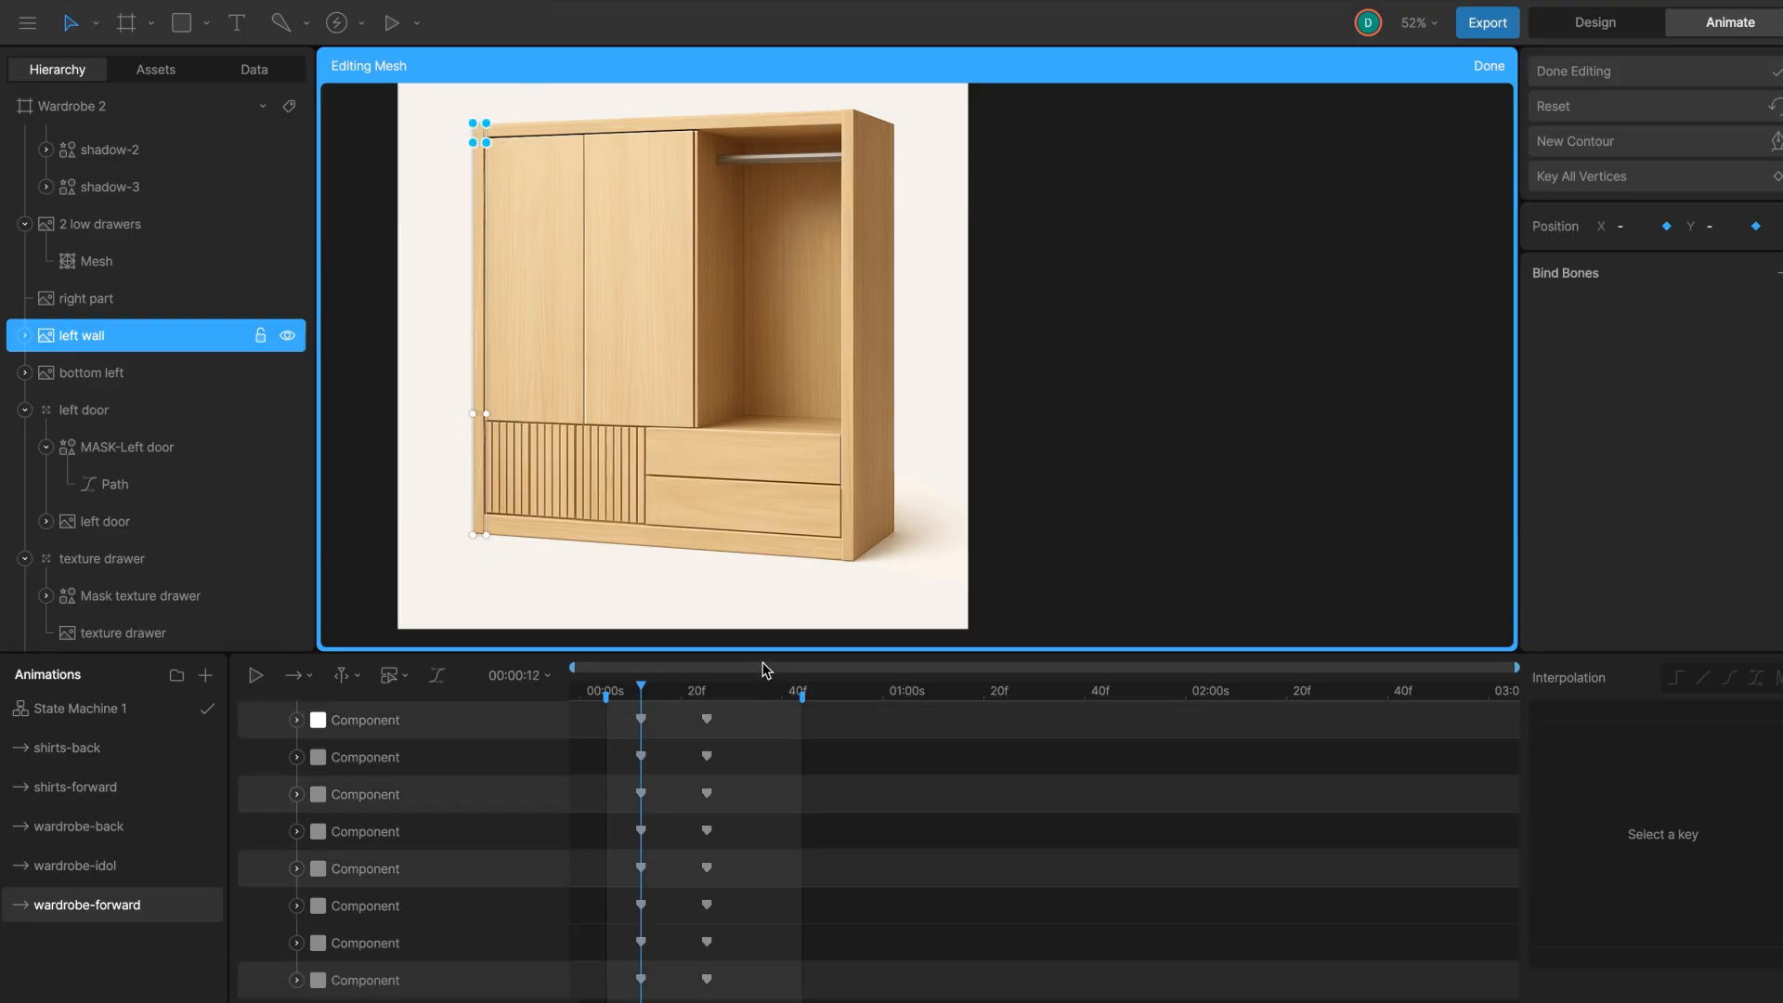
left_click(1489, 65)
Examine the vertices of the Mask texture drawer path inside the texture drawer group at frame 12.
left_click(535, 478)
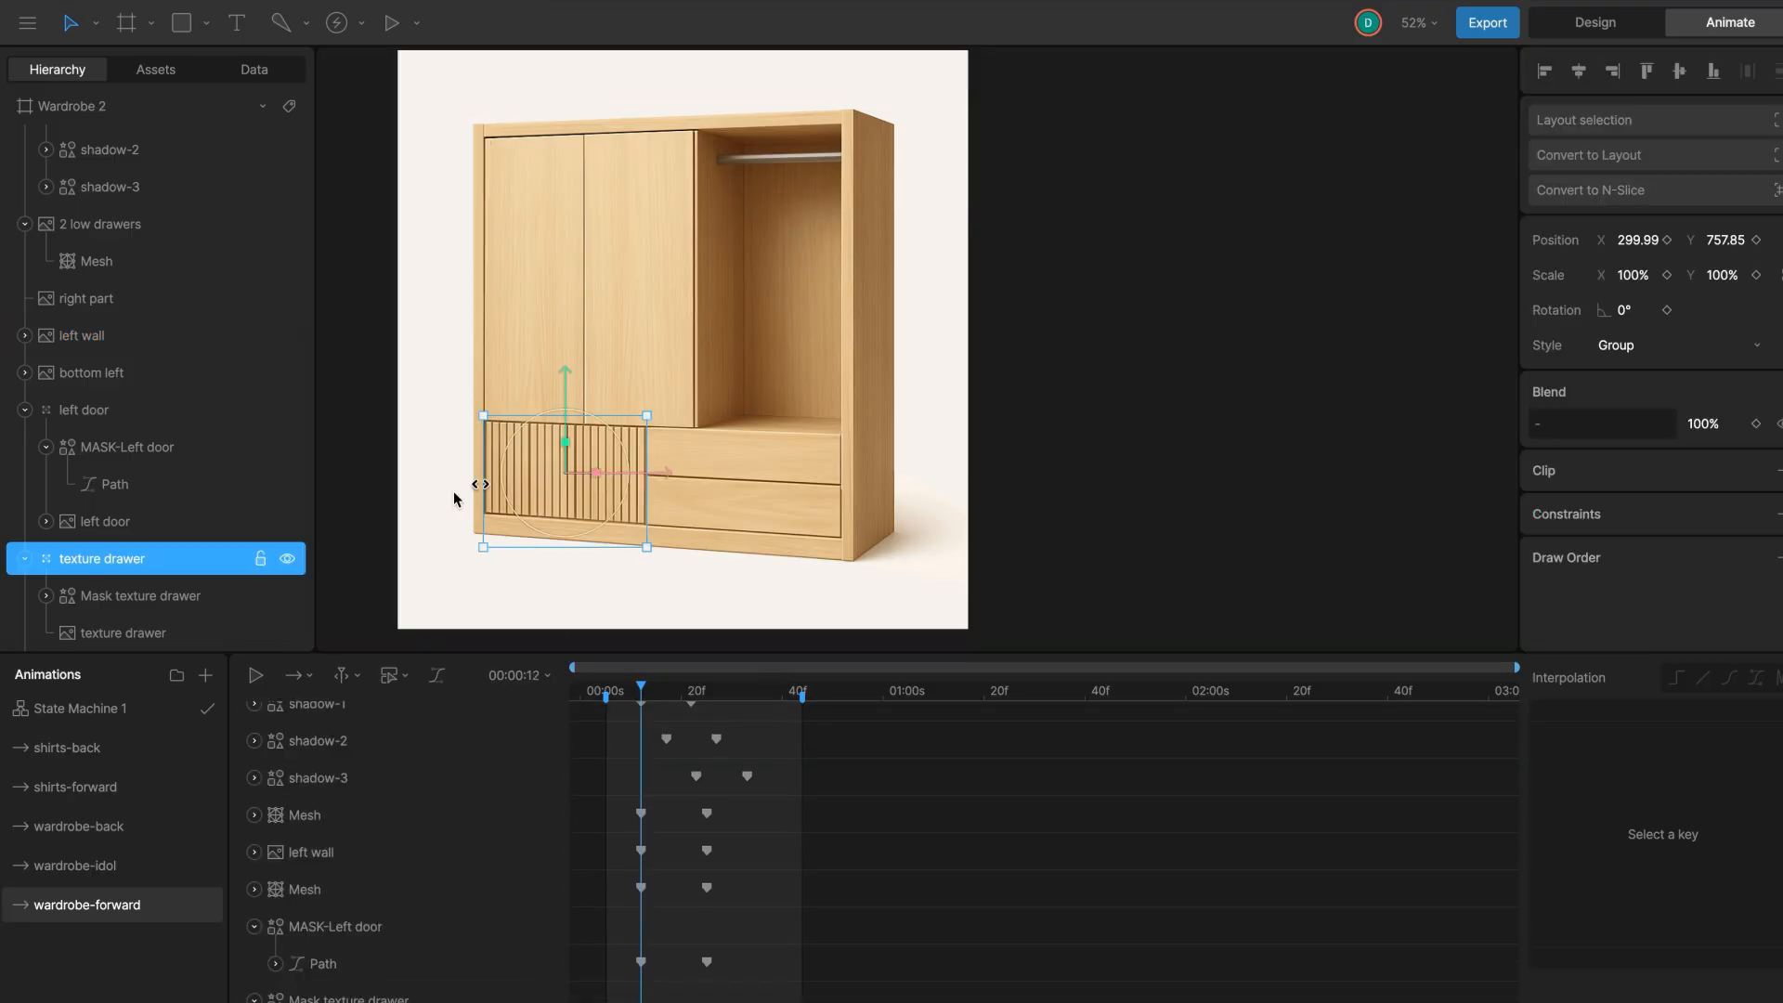
scroll(191, 557, "down", 1)
left_click(171, 559)
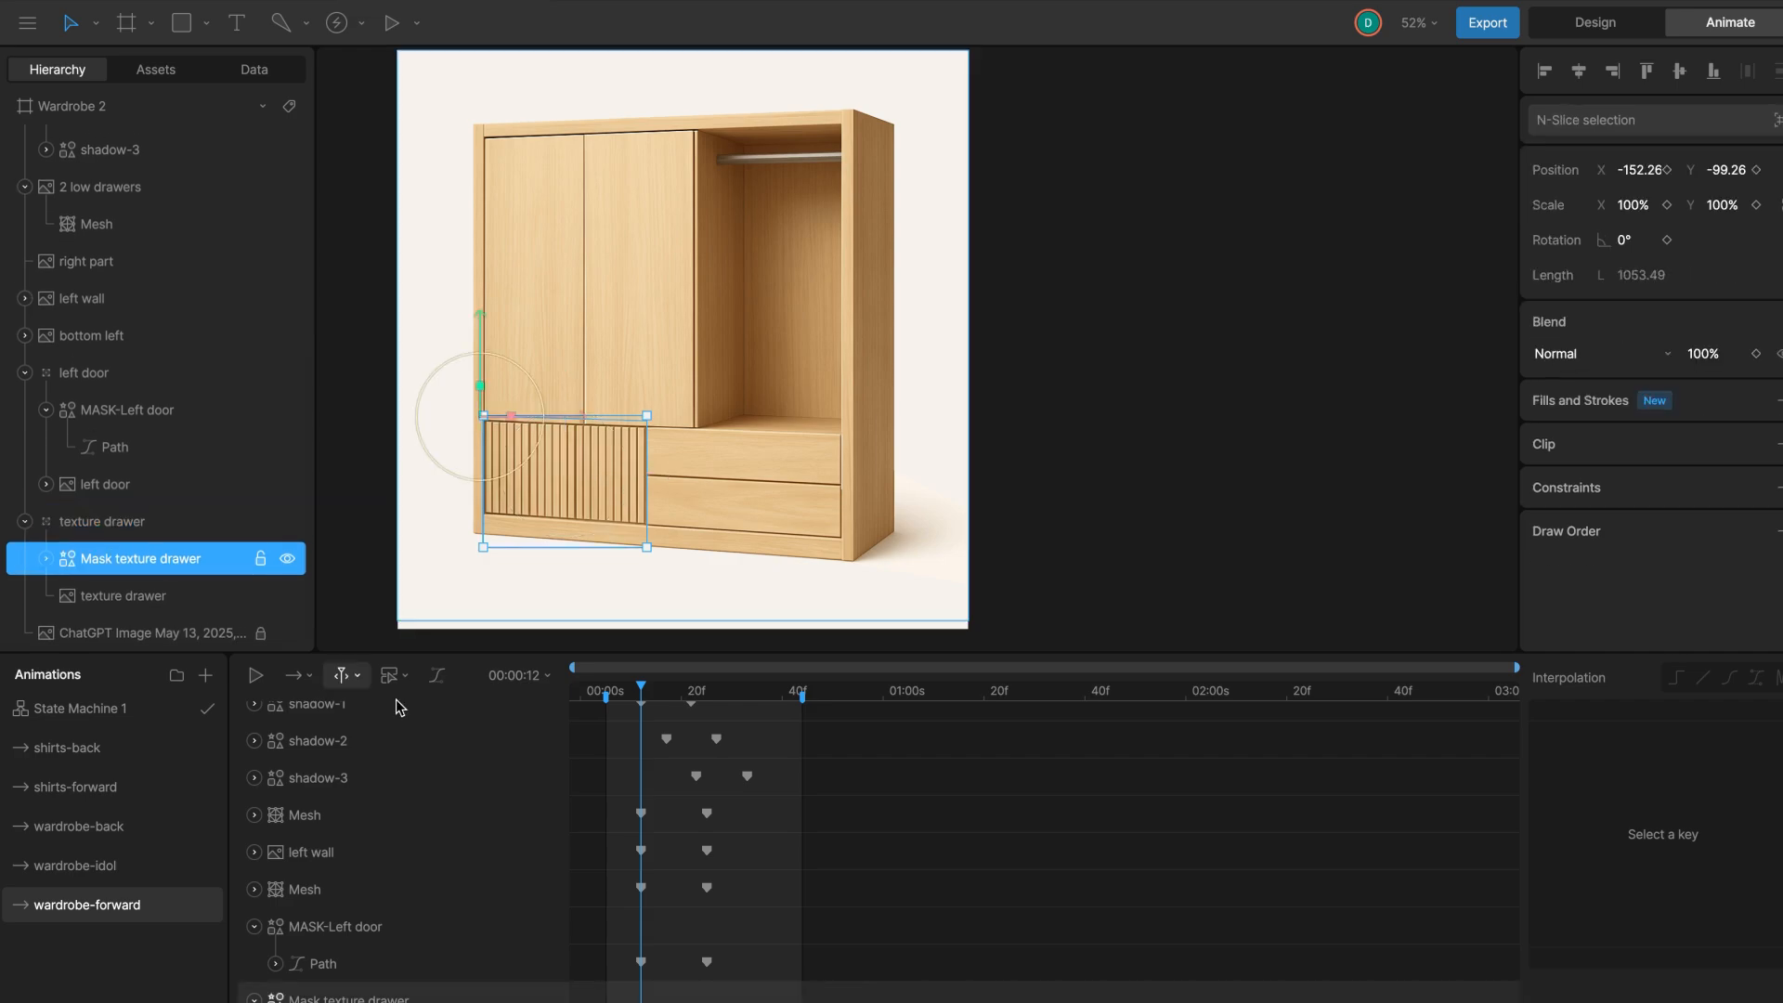
scroll(677, 918, "down", 1)
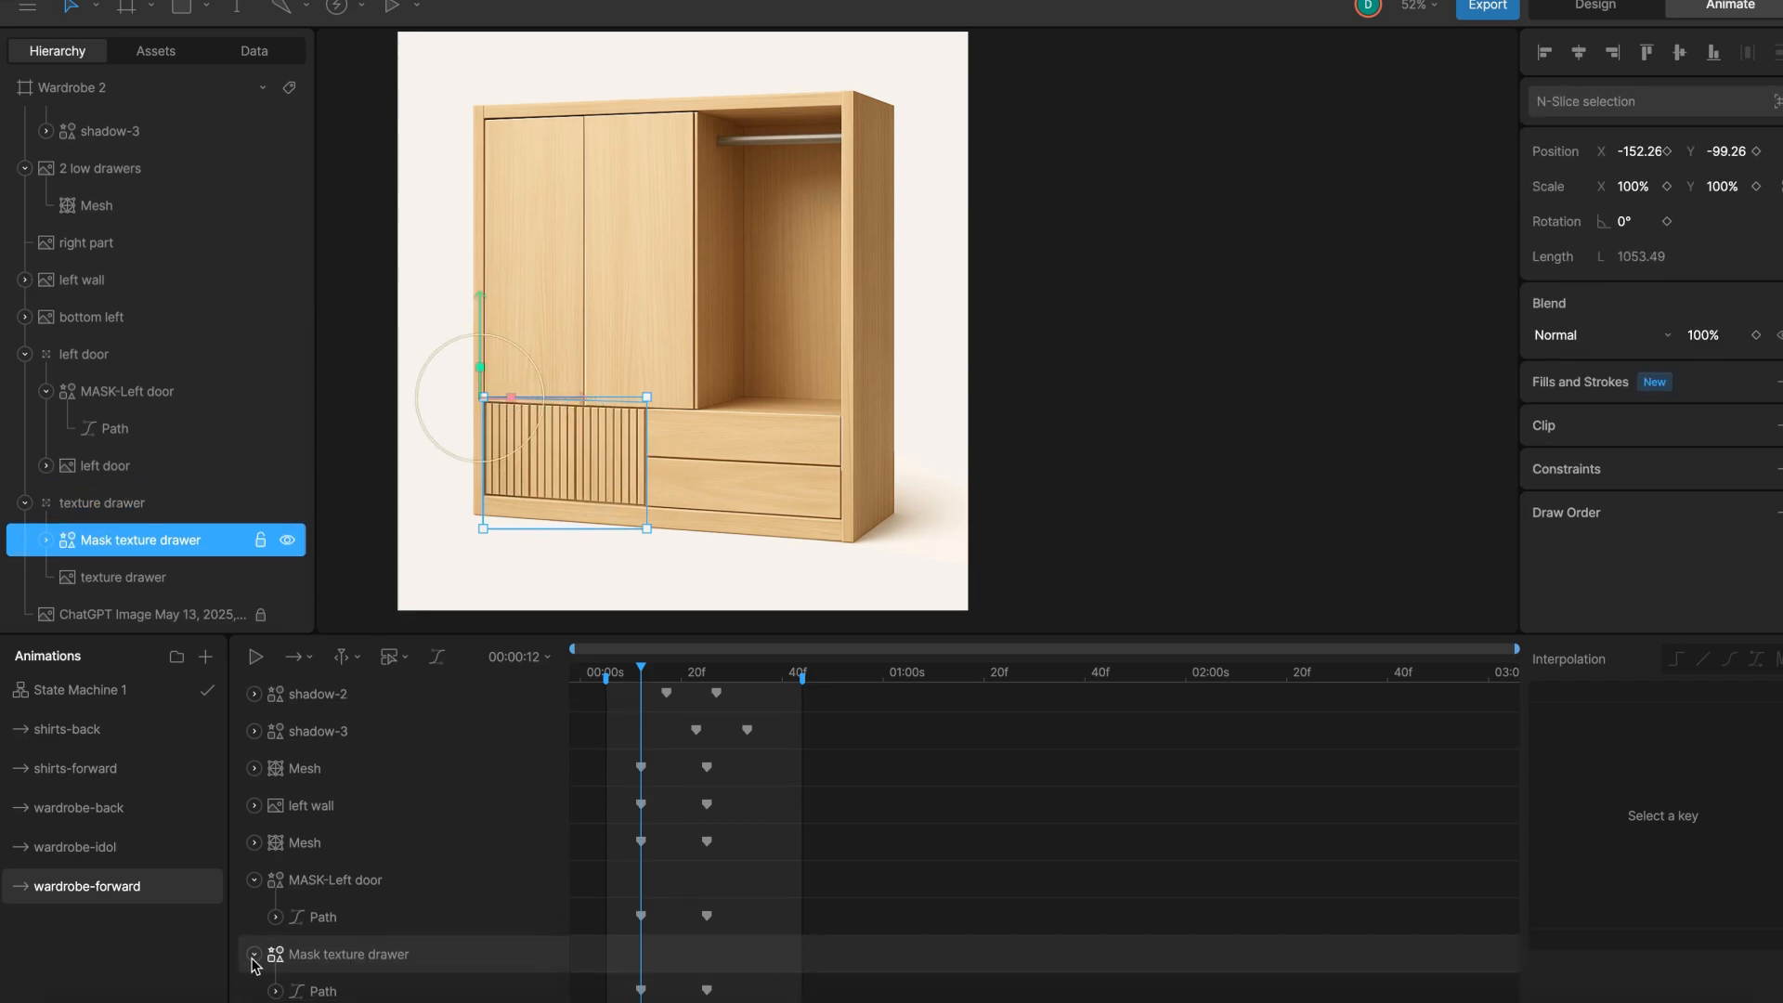
key("Return")
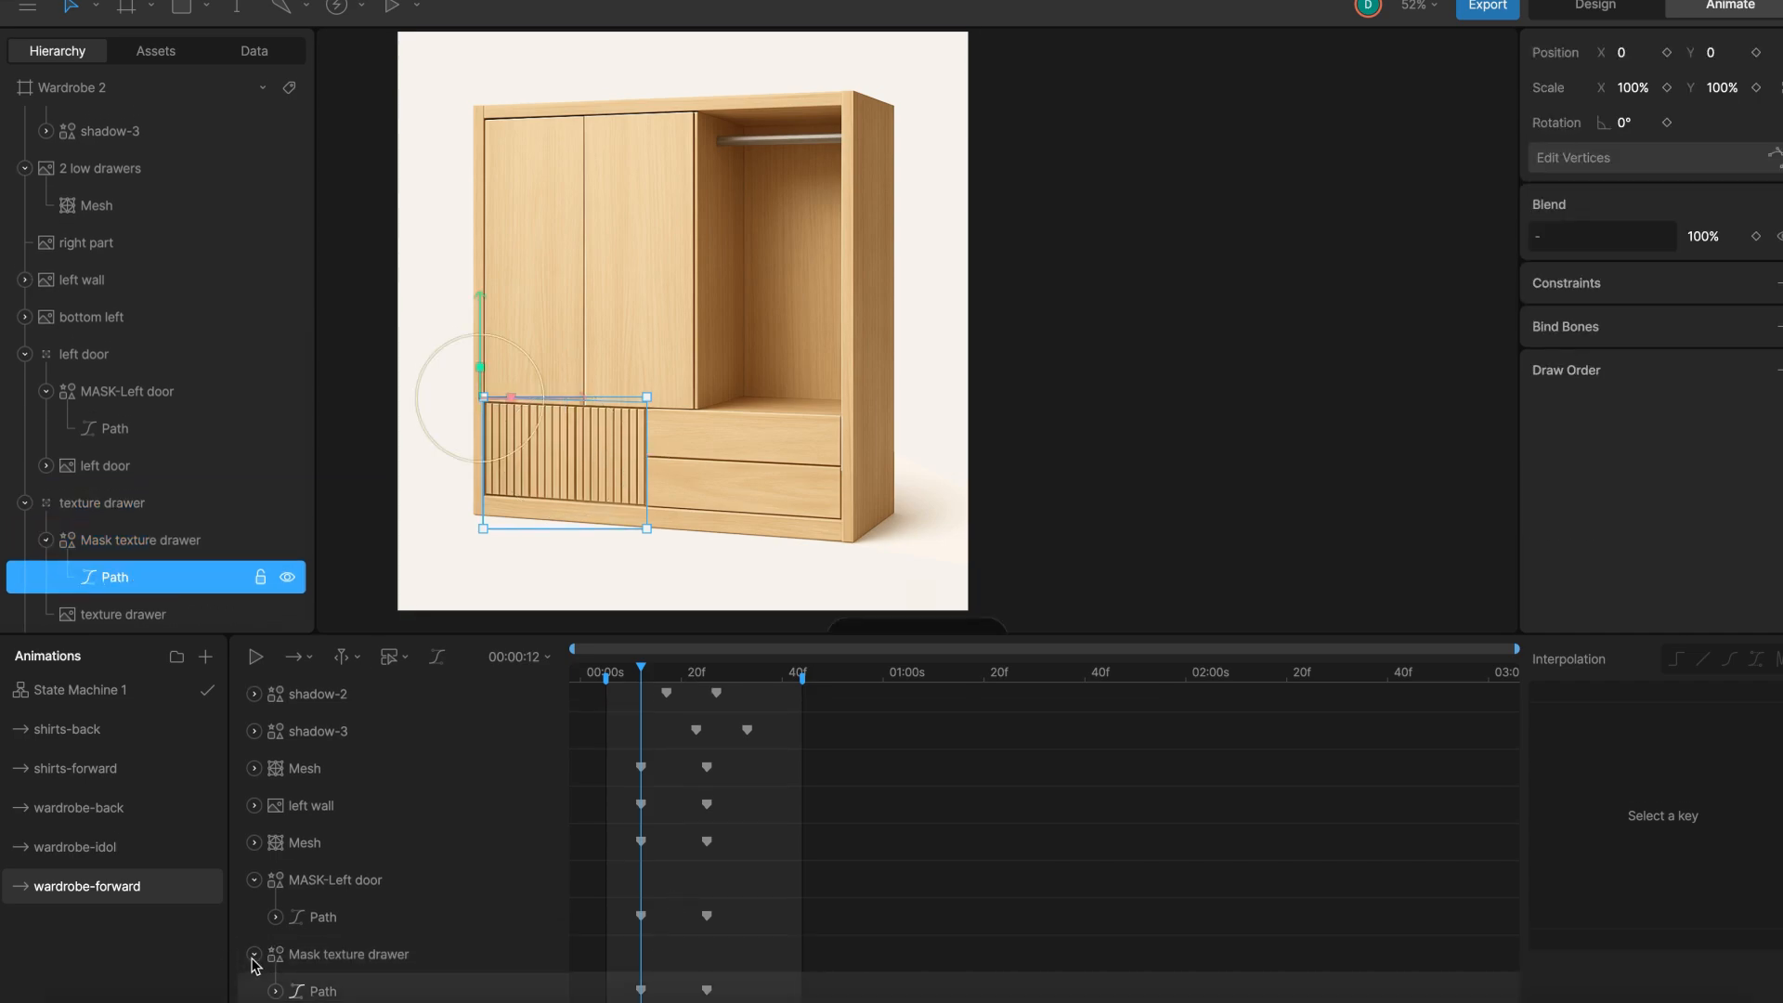
key("Return")
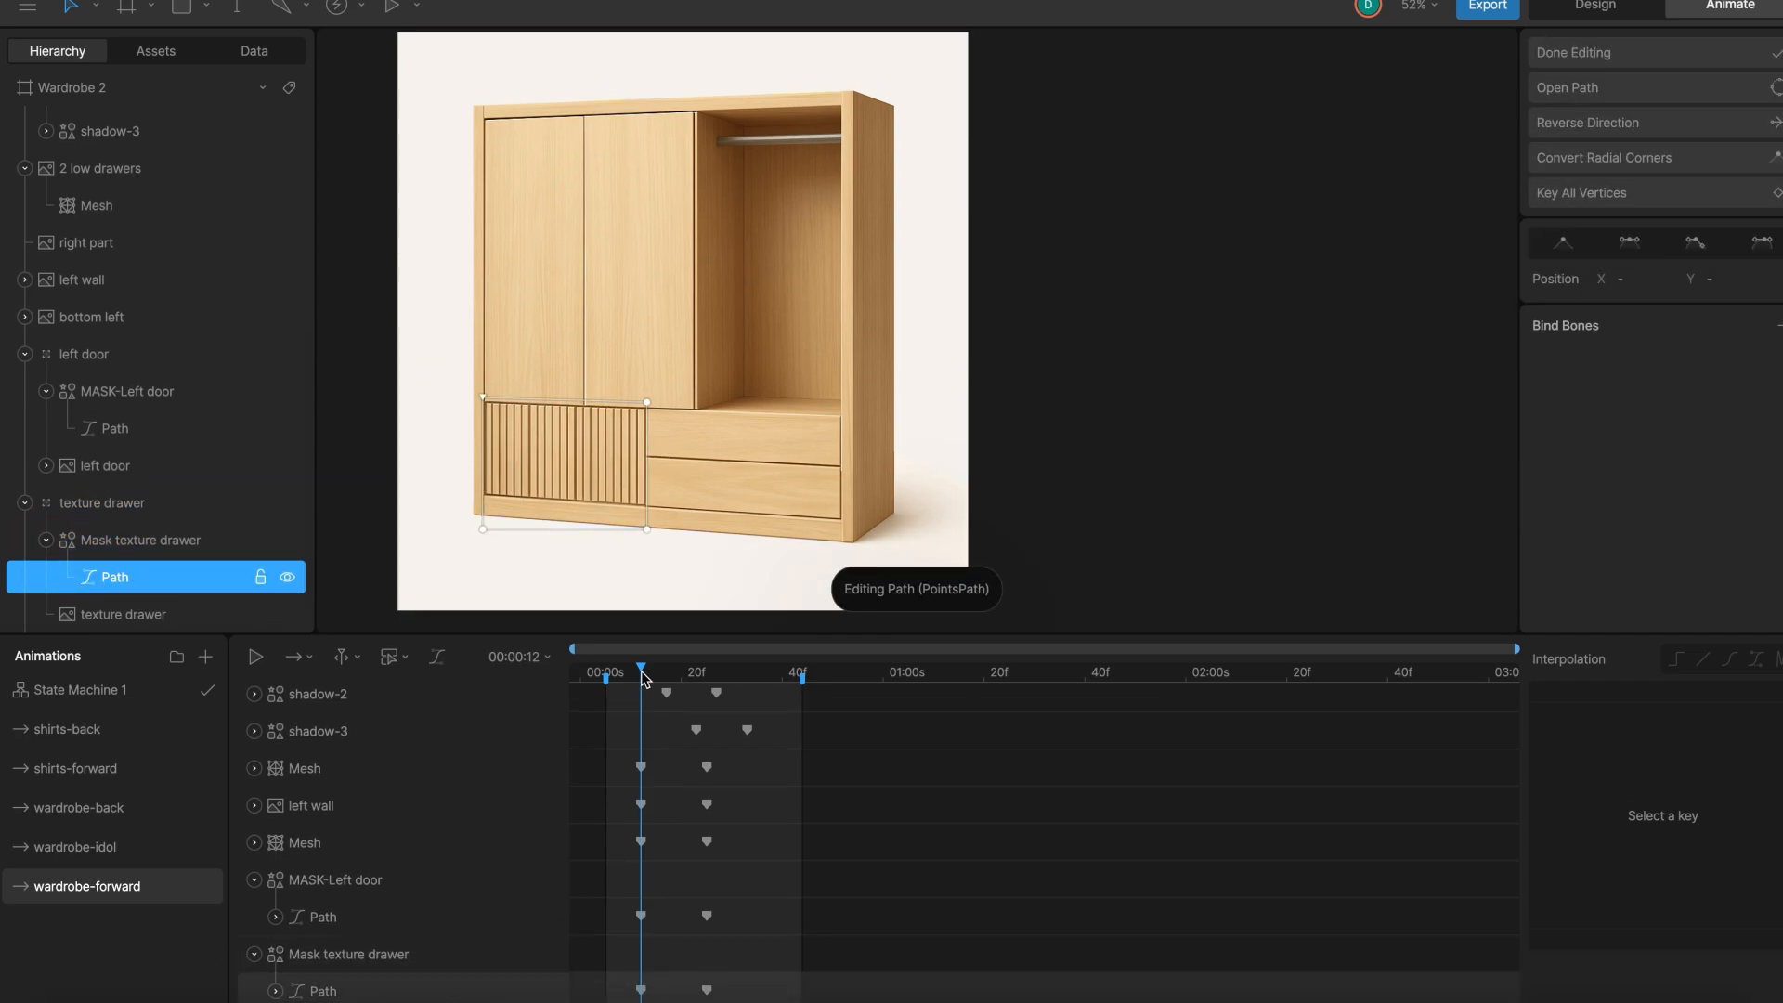
mouse_move(641, 667)
left_mouse_down()
mouse_move(705, 681)
mouse_move(641, 692)
left_mouse_up()
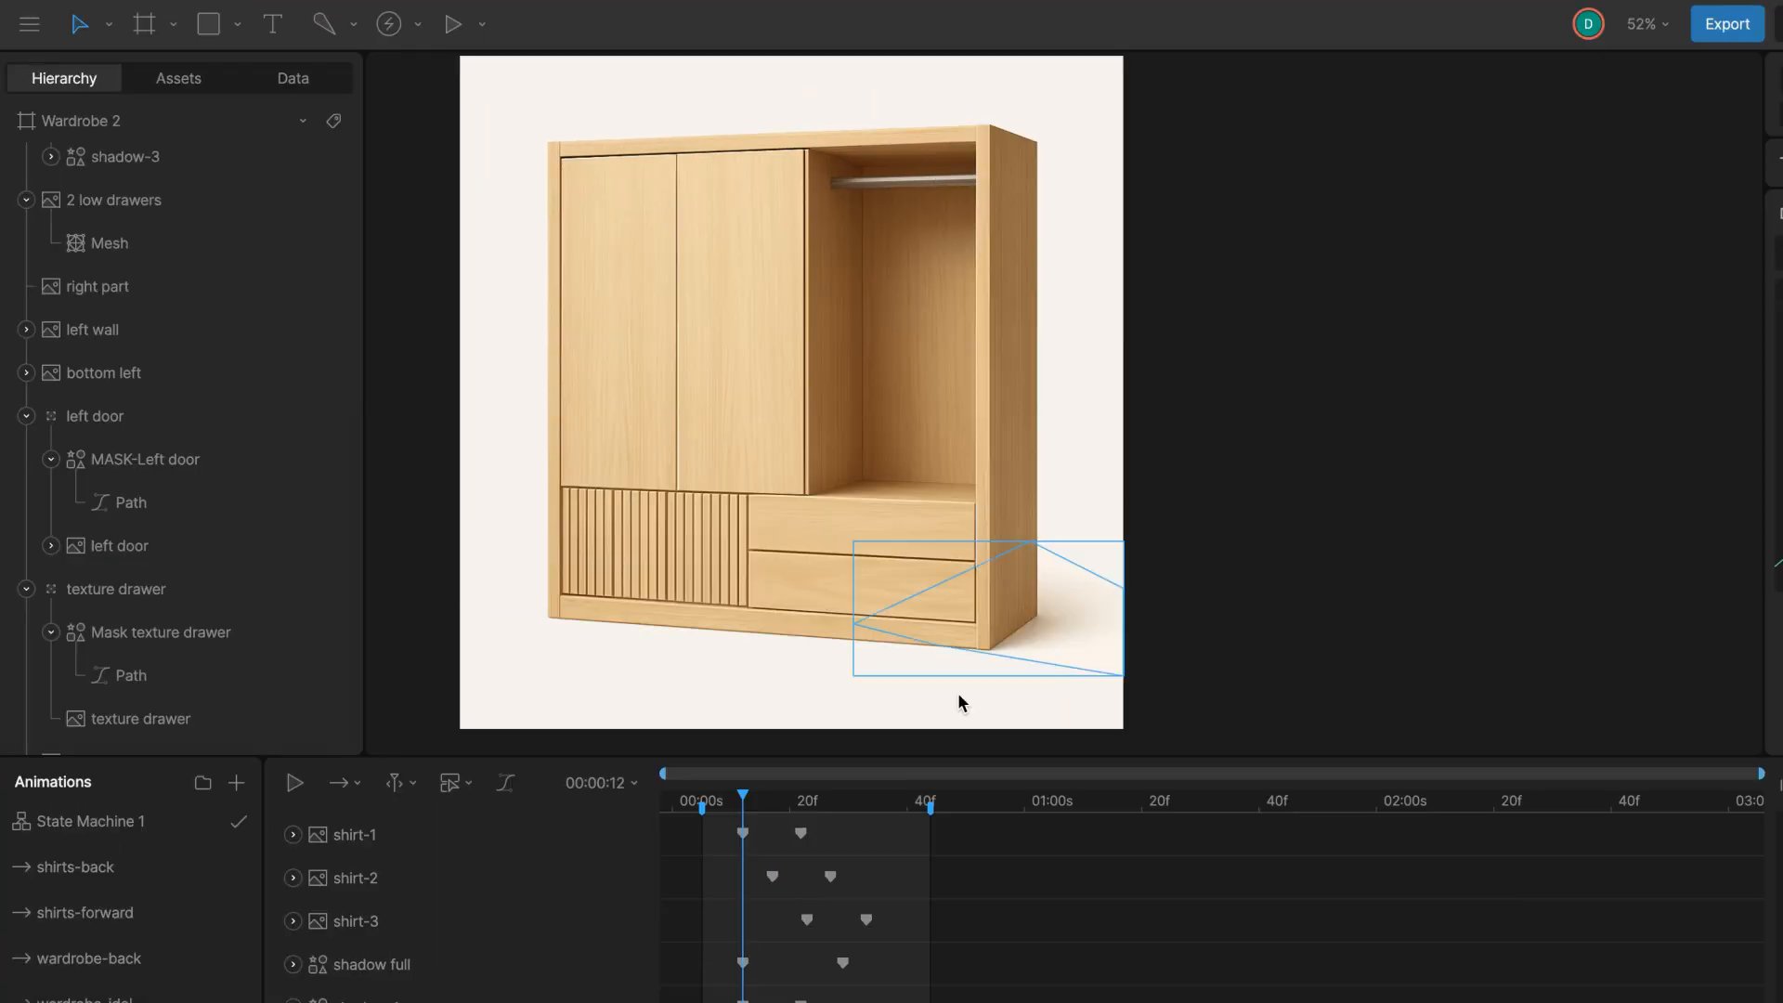
left_click_drag(823, 589, 824, 589)
Scrub the wardrobe-forward animation to frame 33 to preview the wardrobe narrowing and the shirts appearing.
left_click_drag(644, 674, 654, 676)
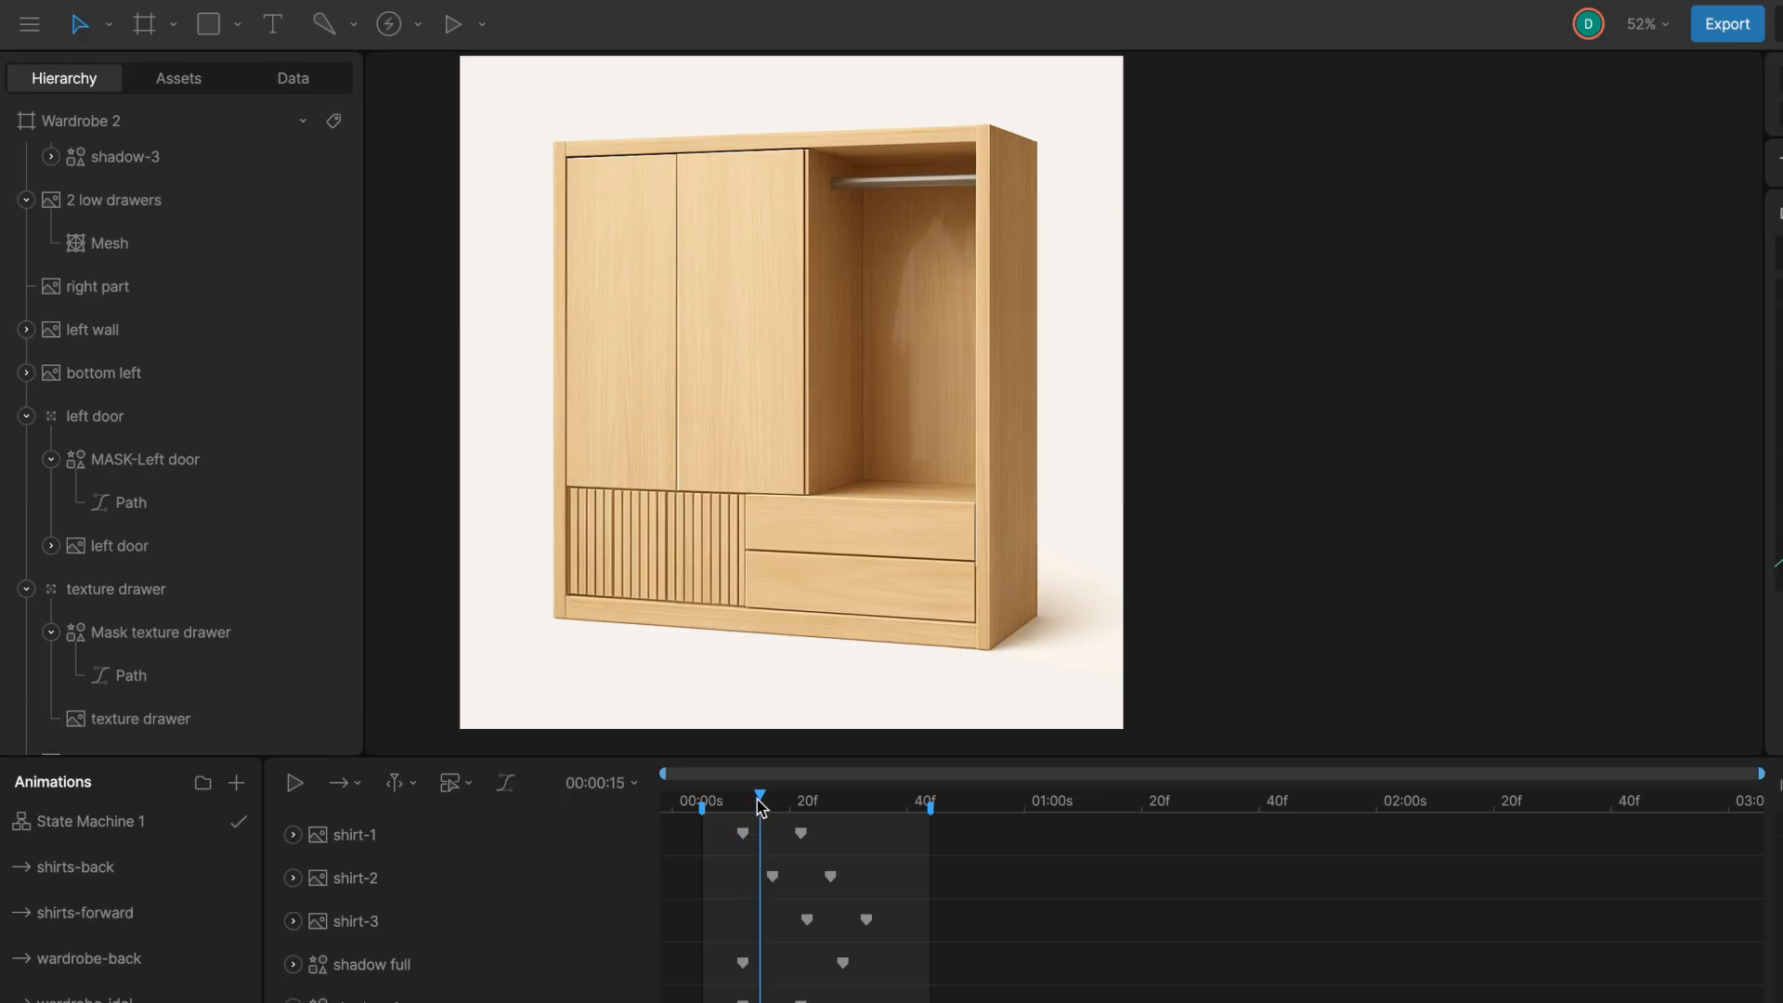
left_click_drag(761, 806, 868, 817)
left_click(939, 402)
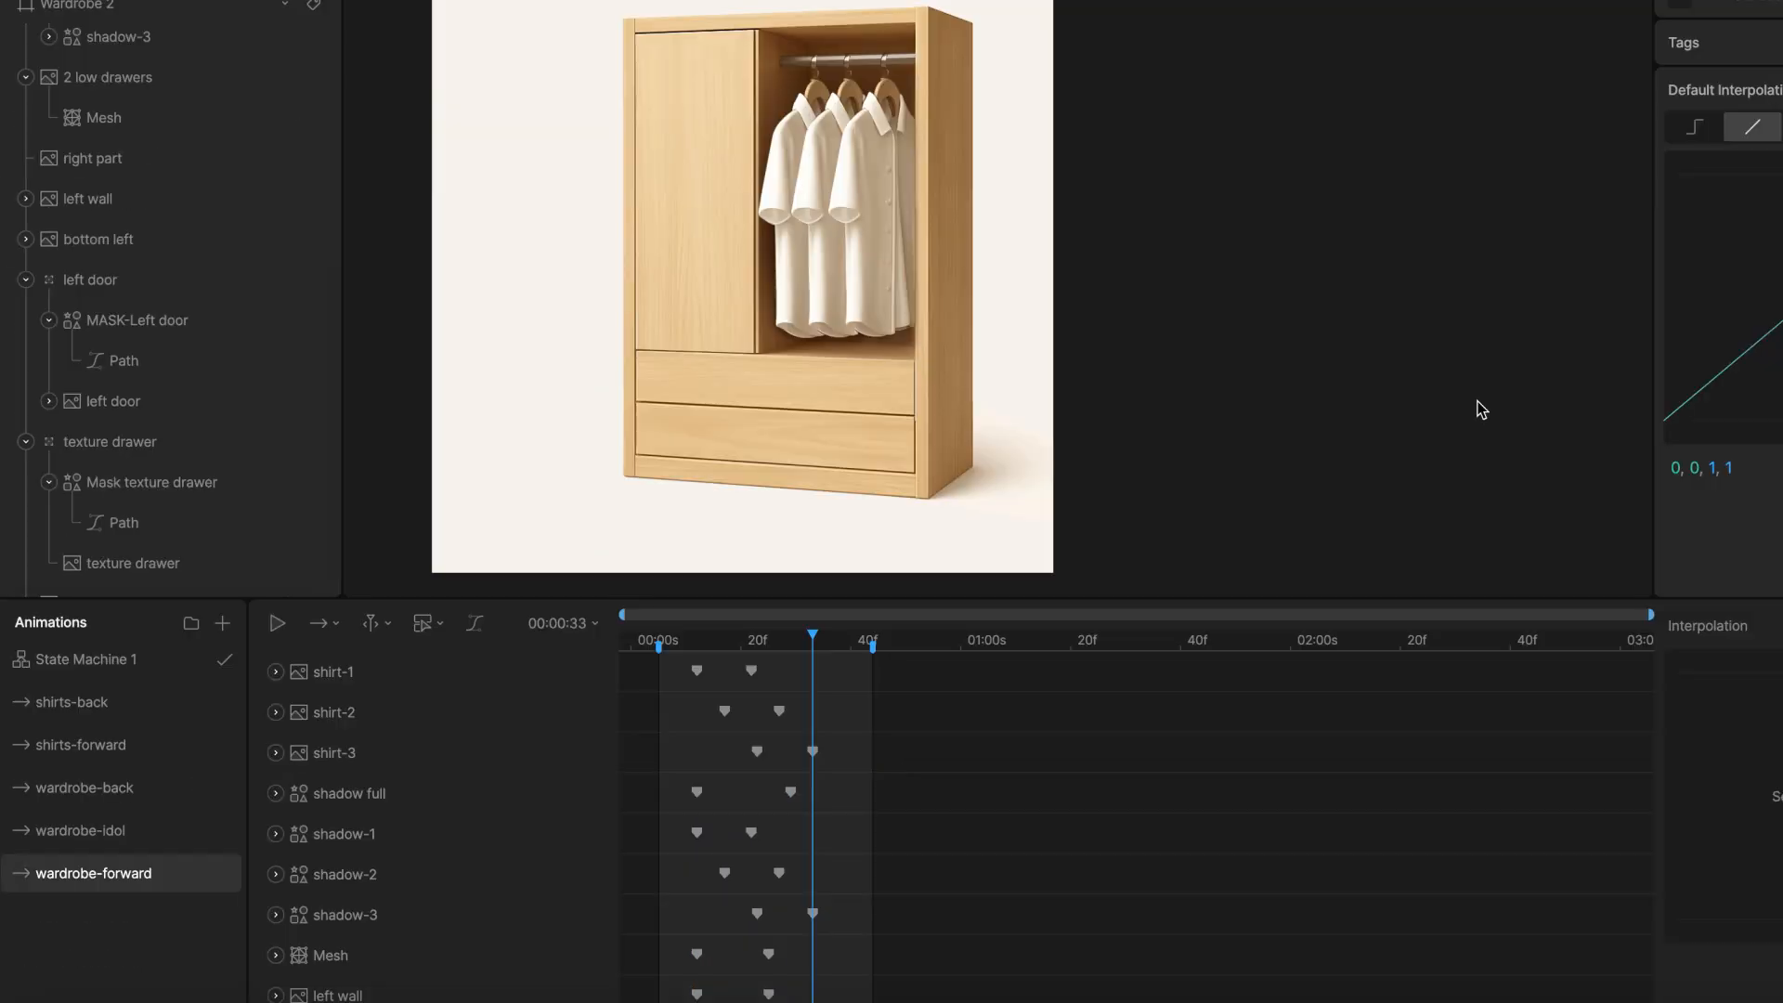
Examine the front shirt's sleeve and lower mesh vertices in the shirts-forward animation, scrubbing back to frame 24.
left_click(136, 913)
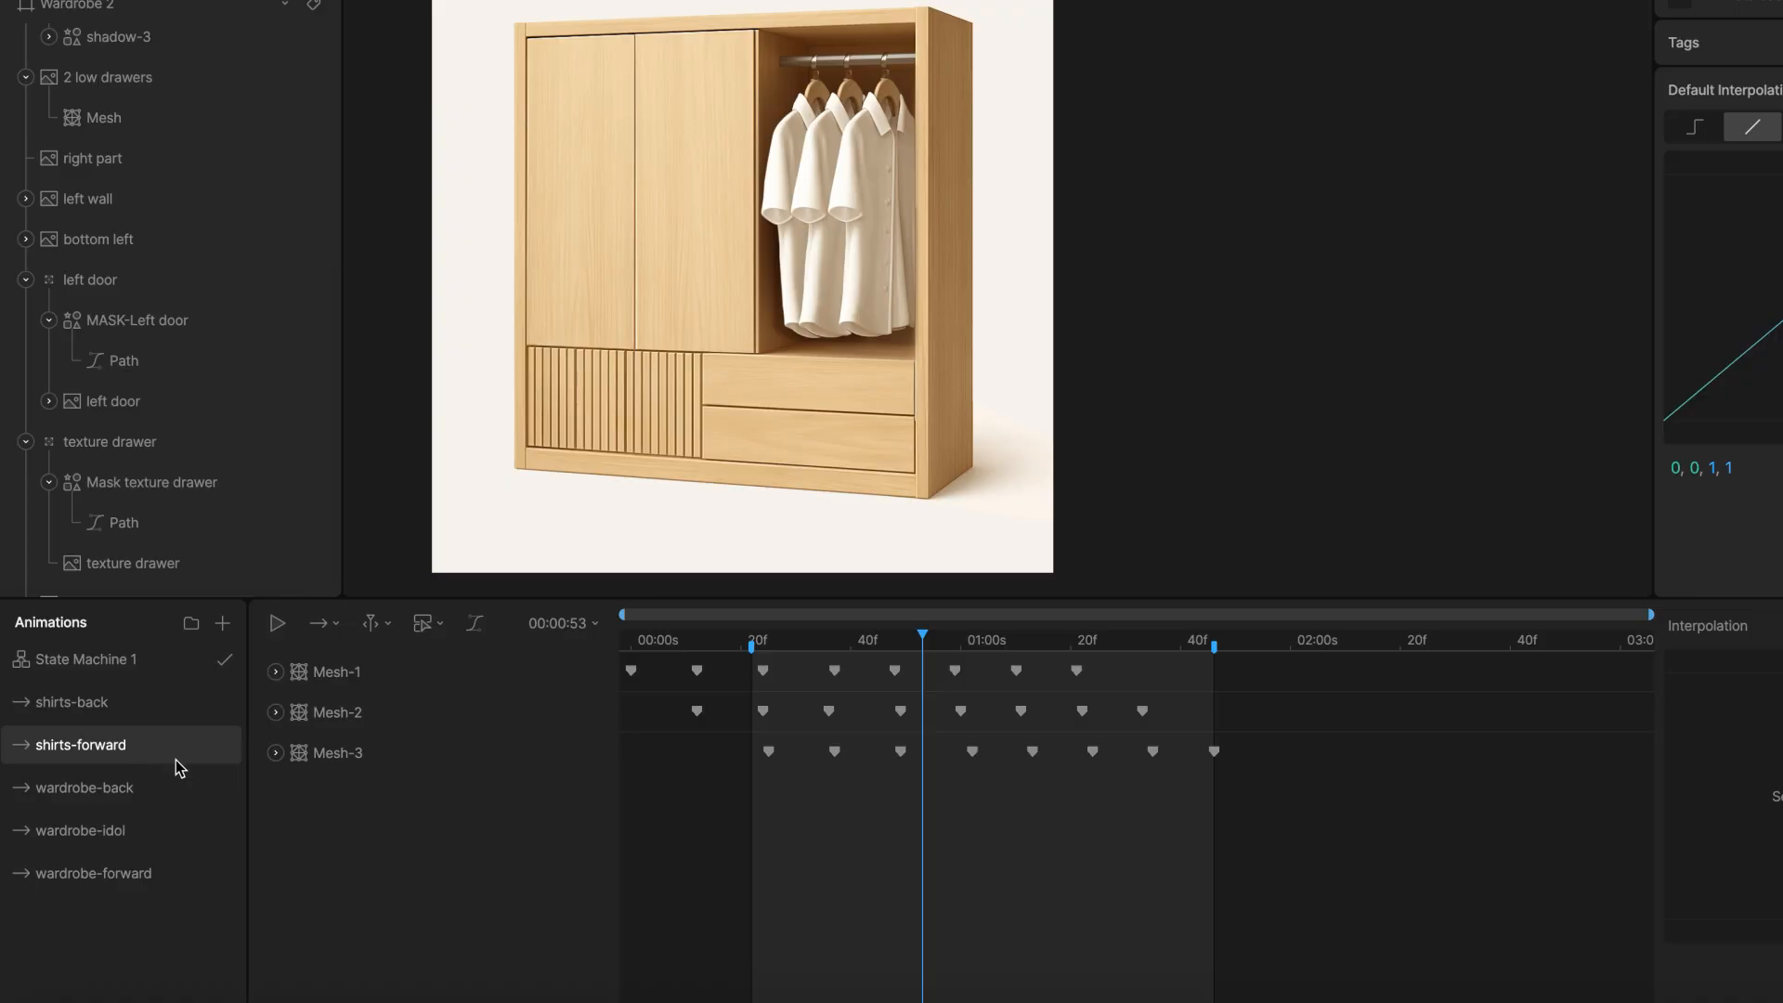
left_click(874, 177)
double_click(874, 177)
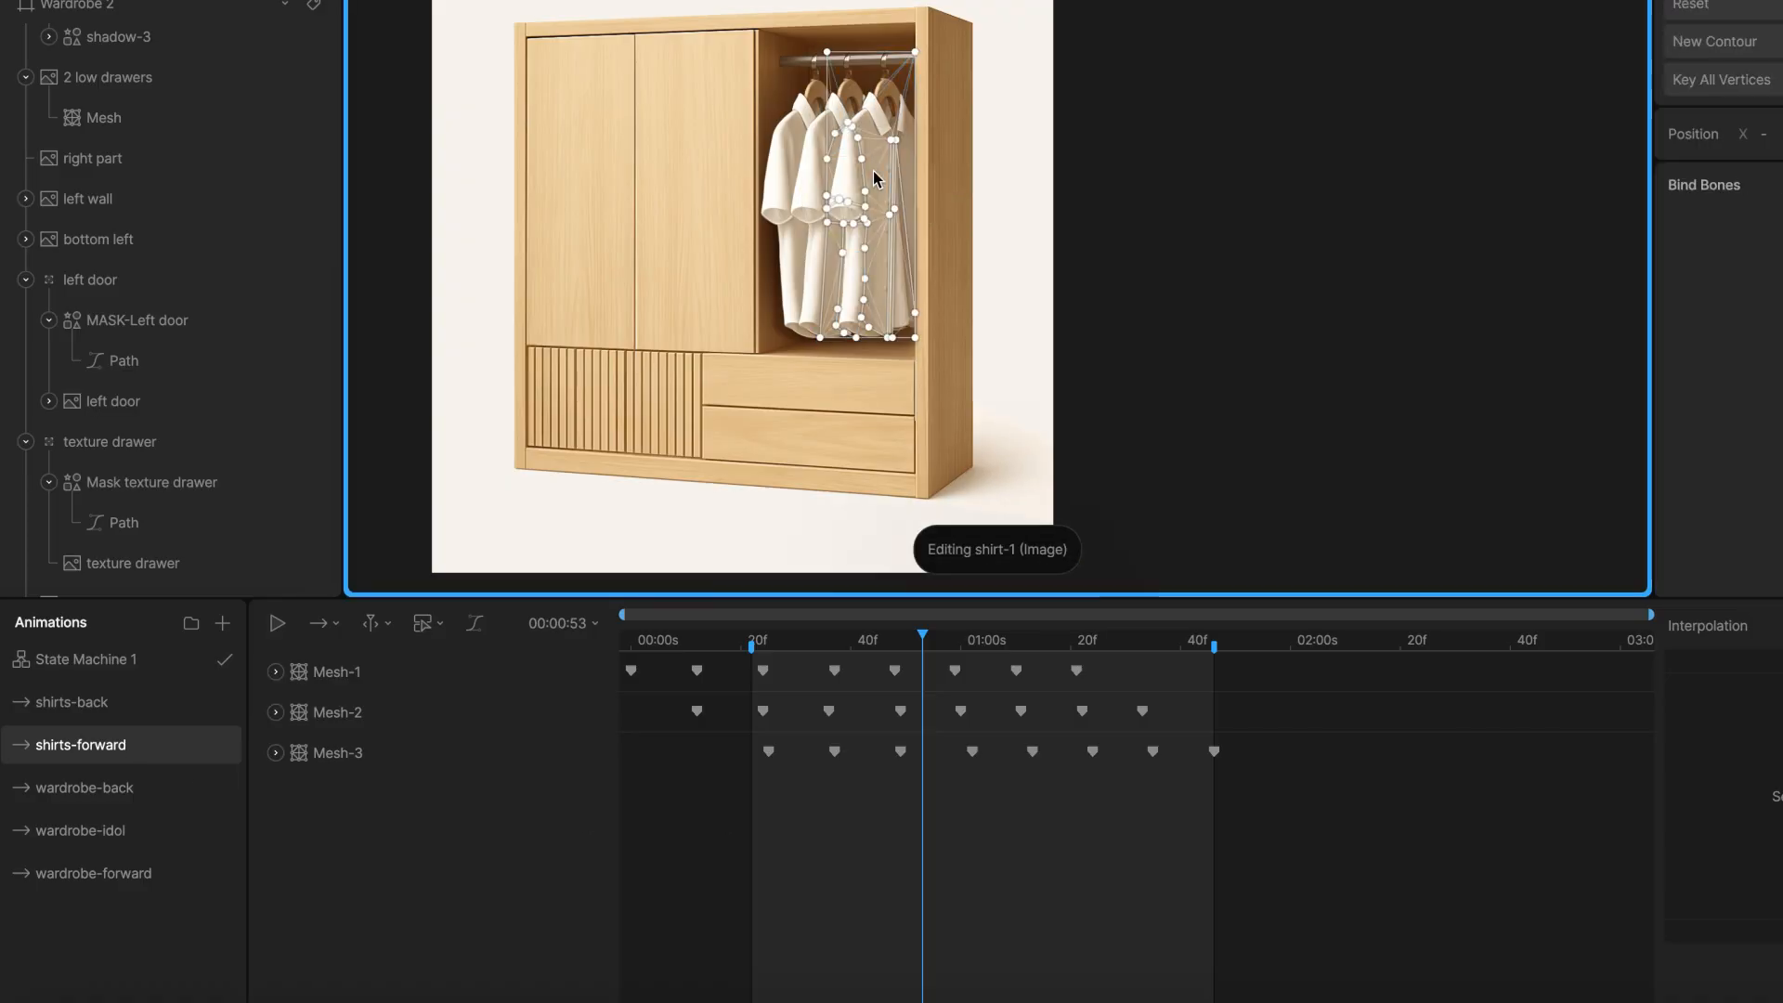
scroll(876, 178, "up", 5)
left_click_drag(725, 574, 874, 184)
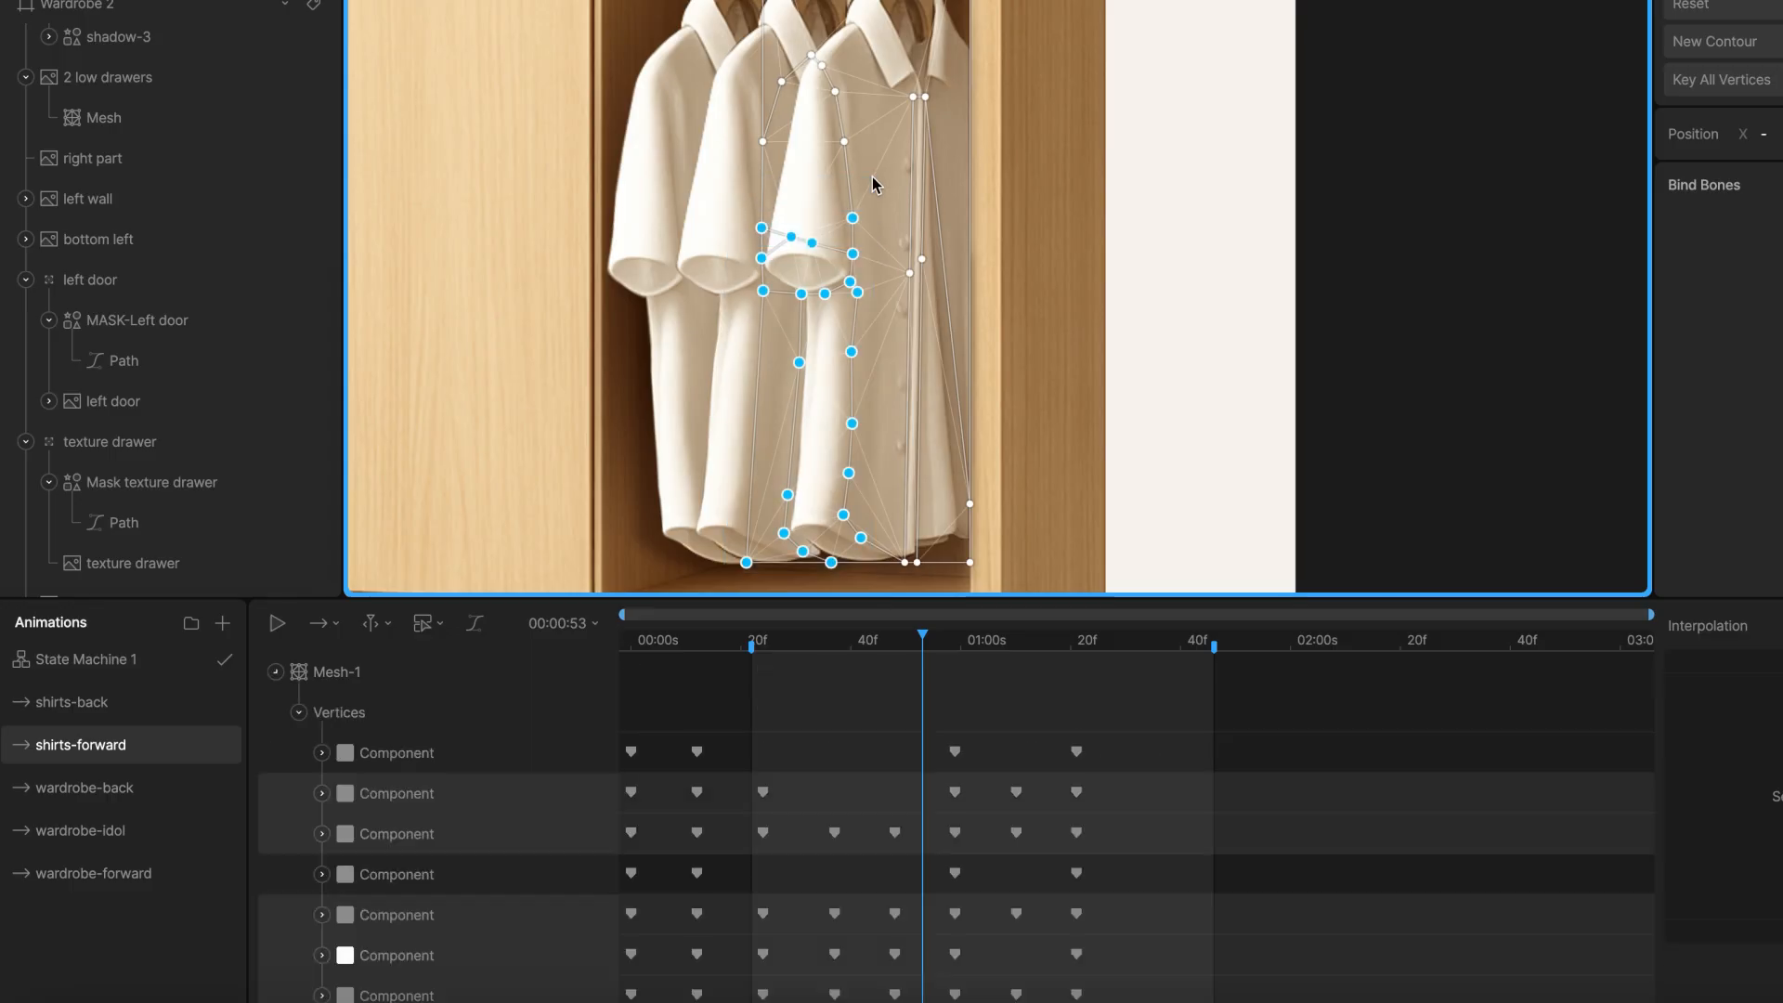
left_click_drag(899, 650, 765, 704)
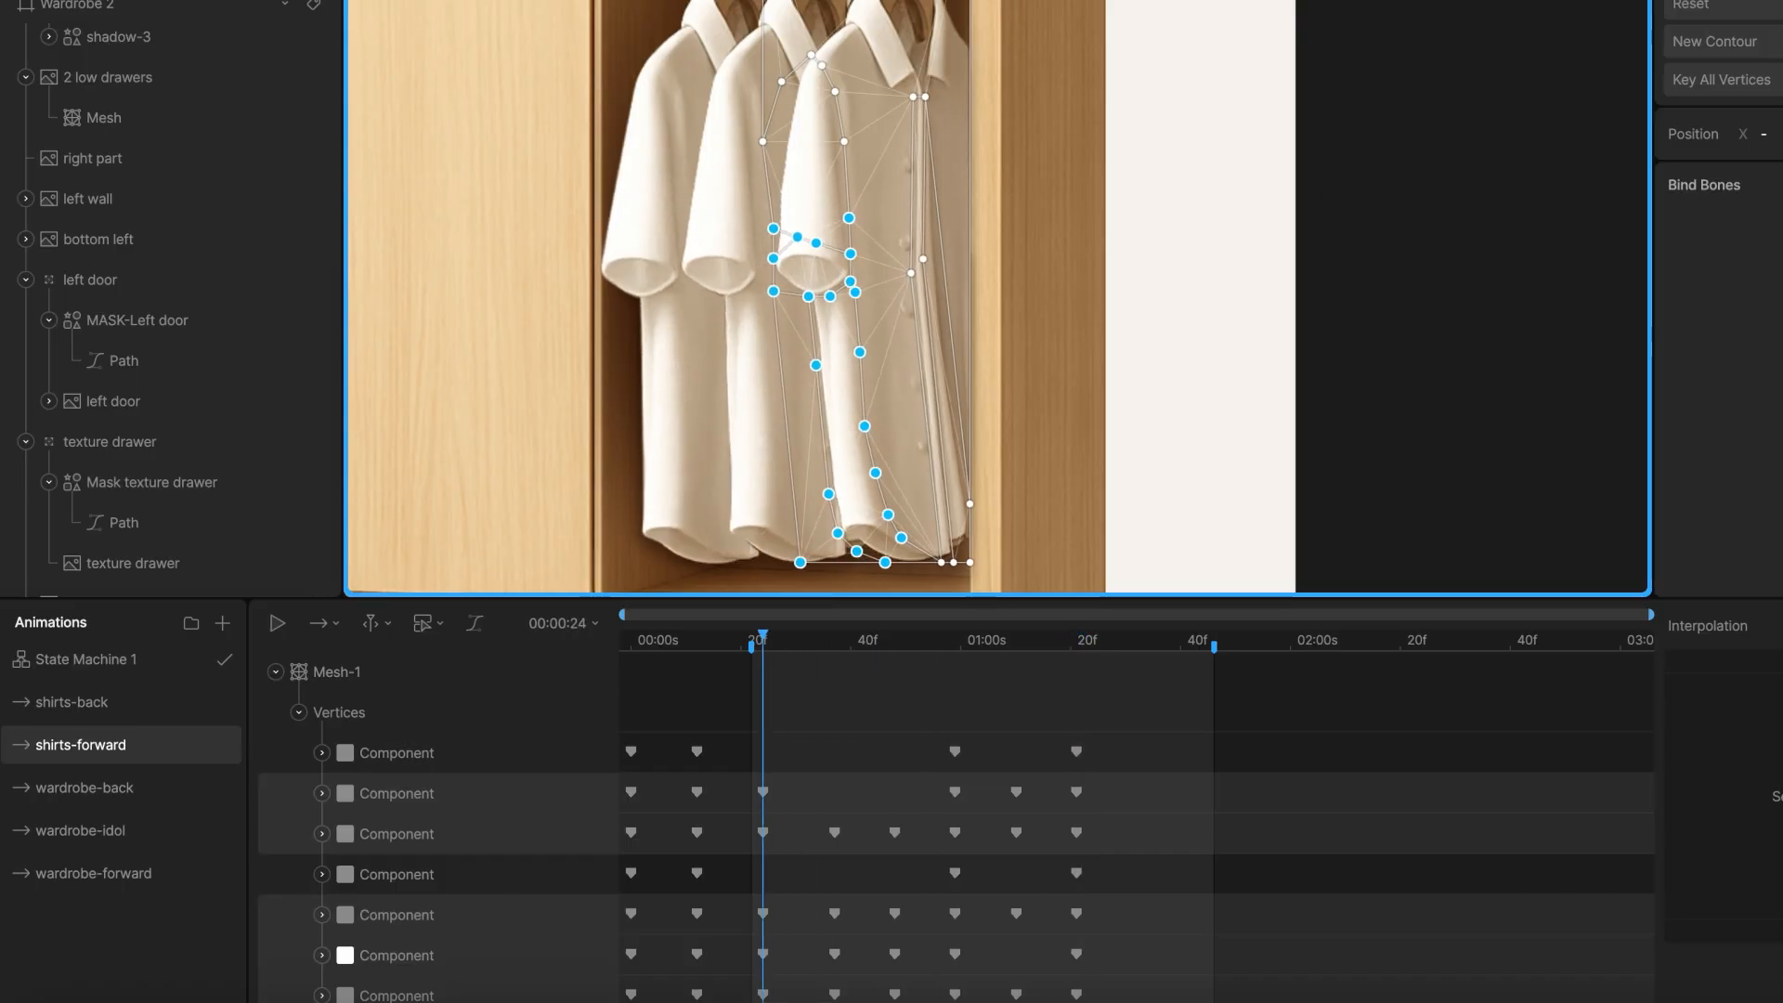
left_click(1062, 309)
scroll(1062, 309, "down", 5)
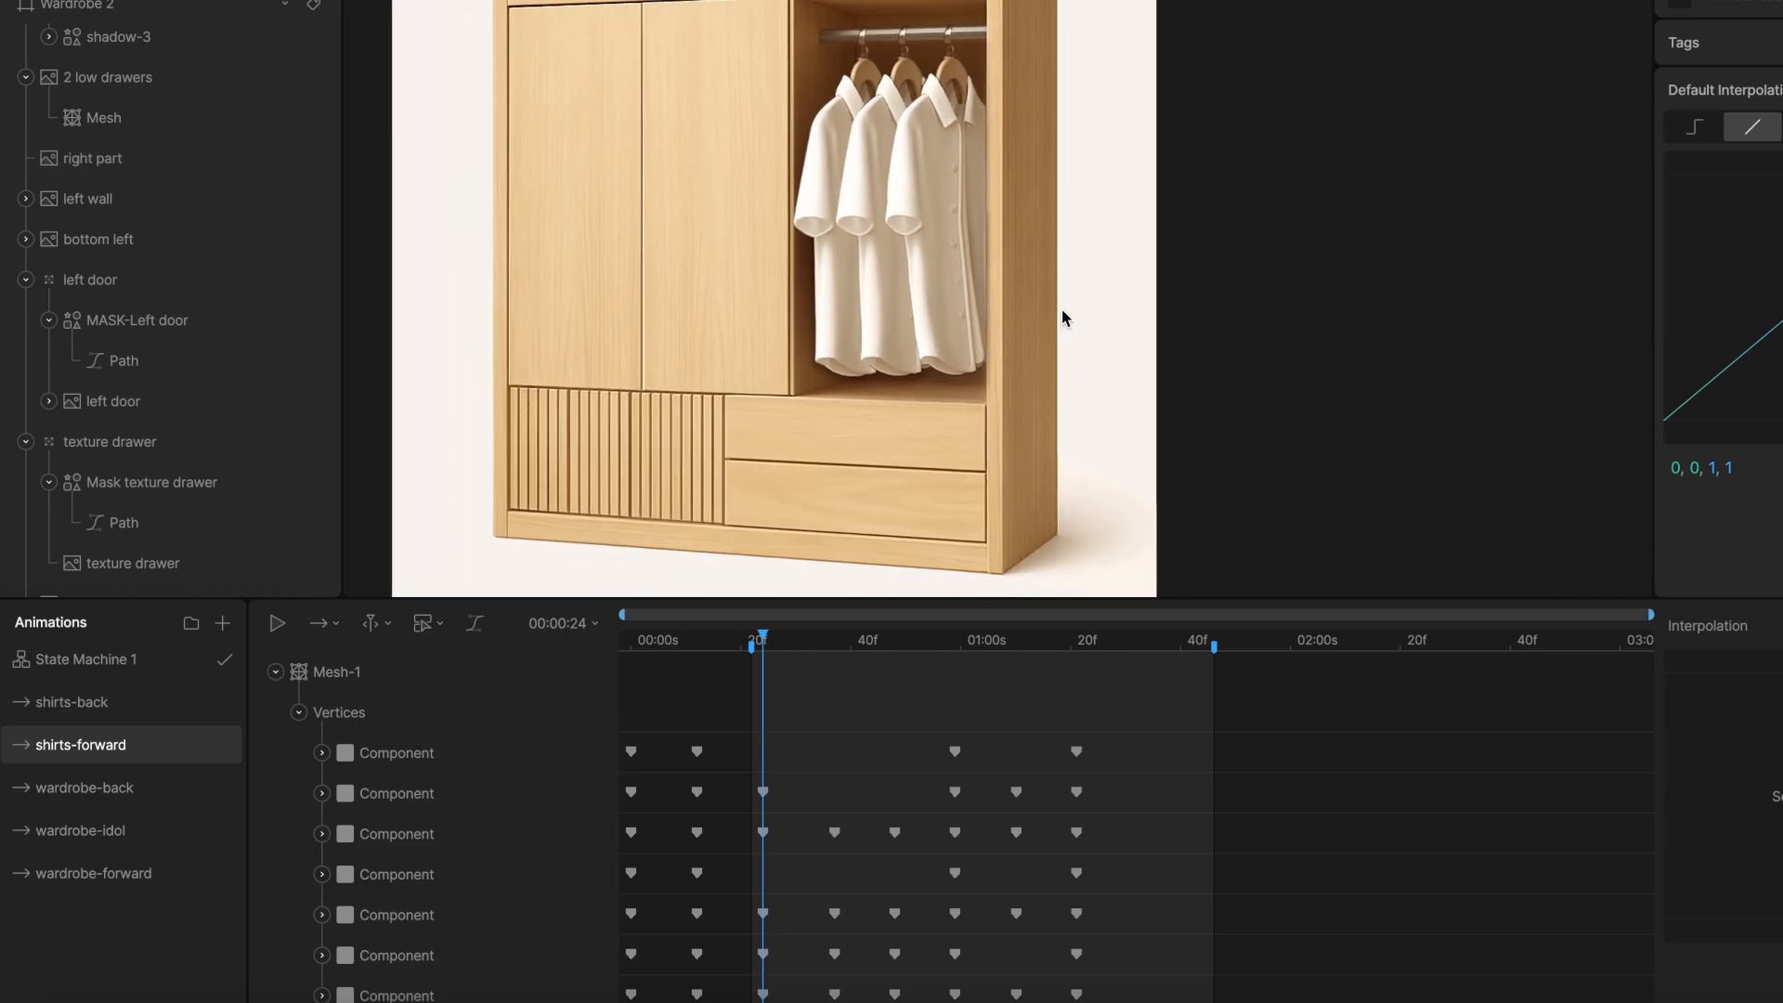
Inspect the Mesh-1 keyframes and the meshes inside shirt-1, shirt-2 and shirt-3 in the shirts-forward animation.
left_click(275, 672)
left_click(337, 684)
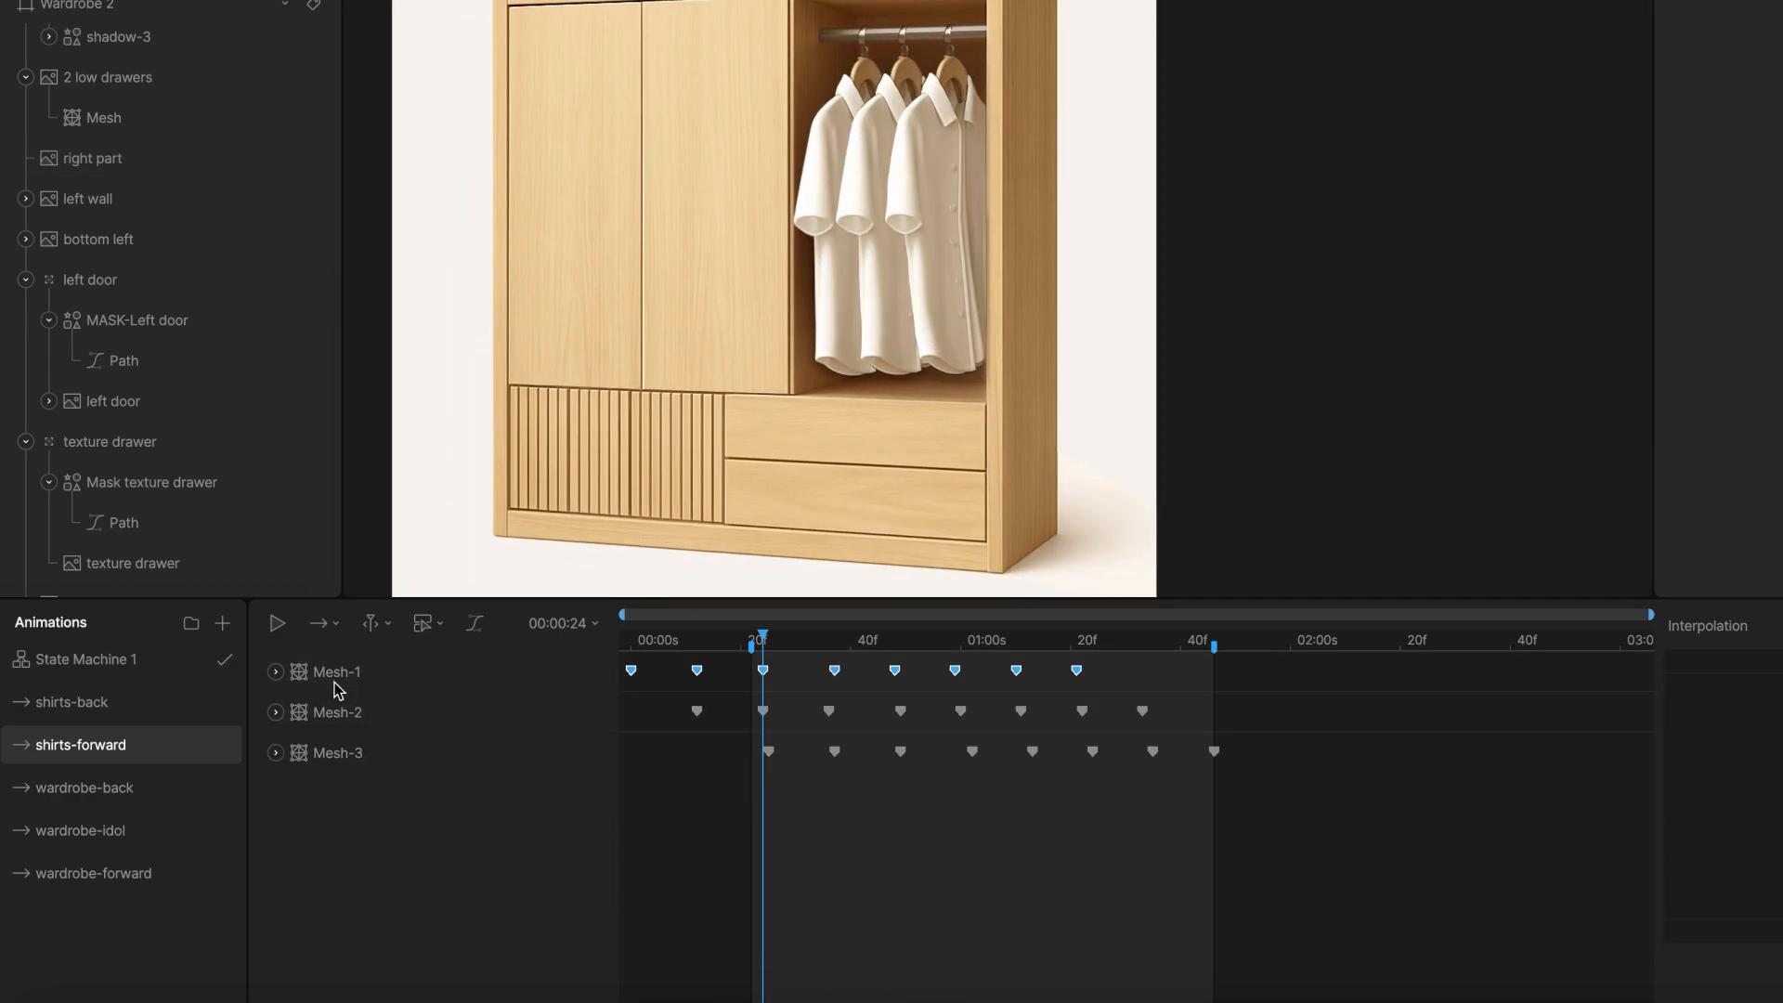
scroll(149, 430, "up", 10)
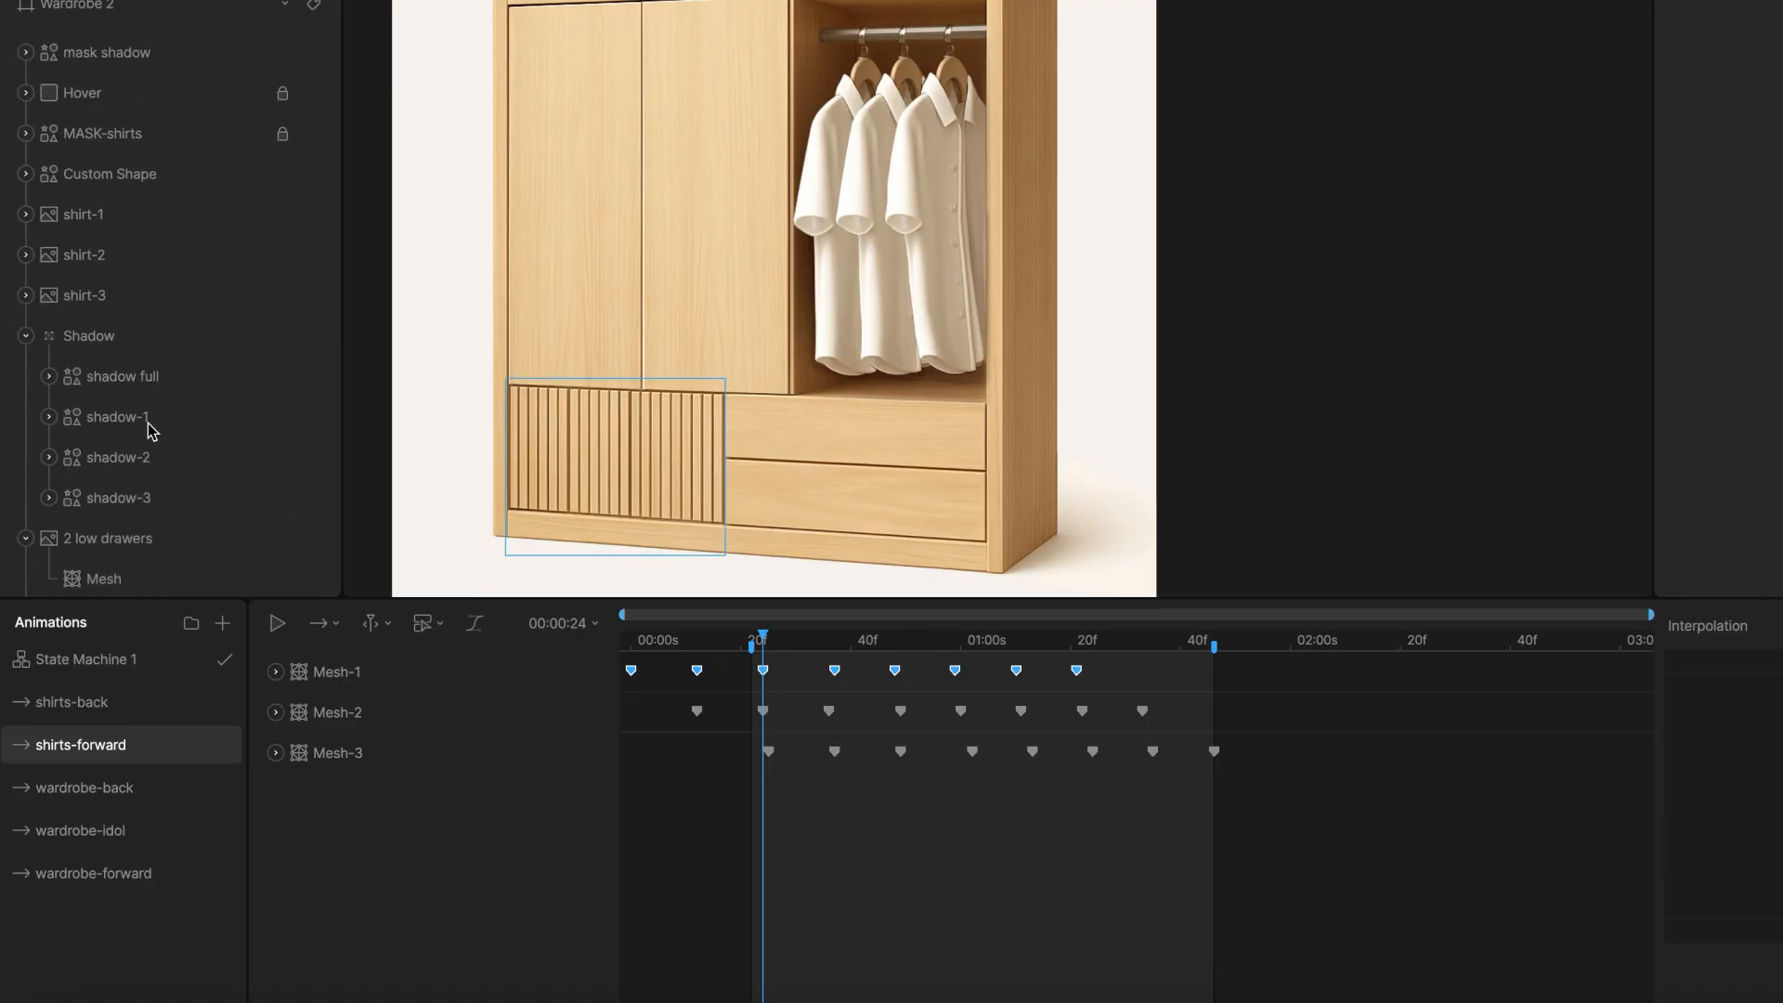
scroll(149, 431, "down", 1)
left_click(25, 205)
left_click(92, 256)
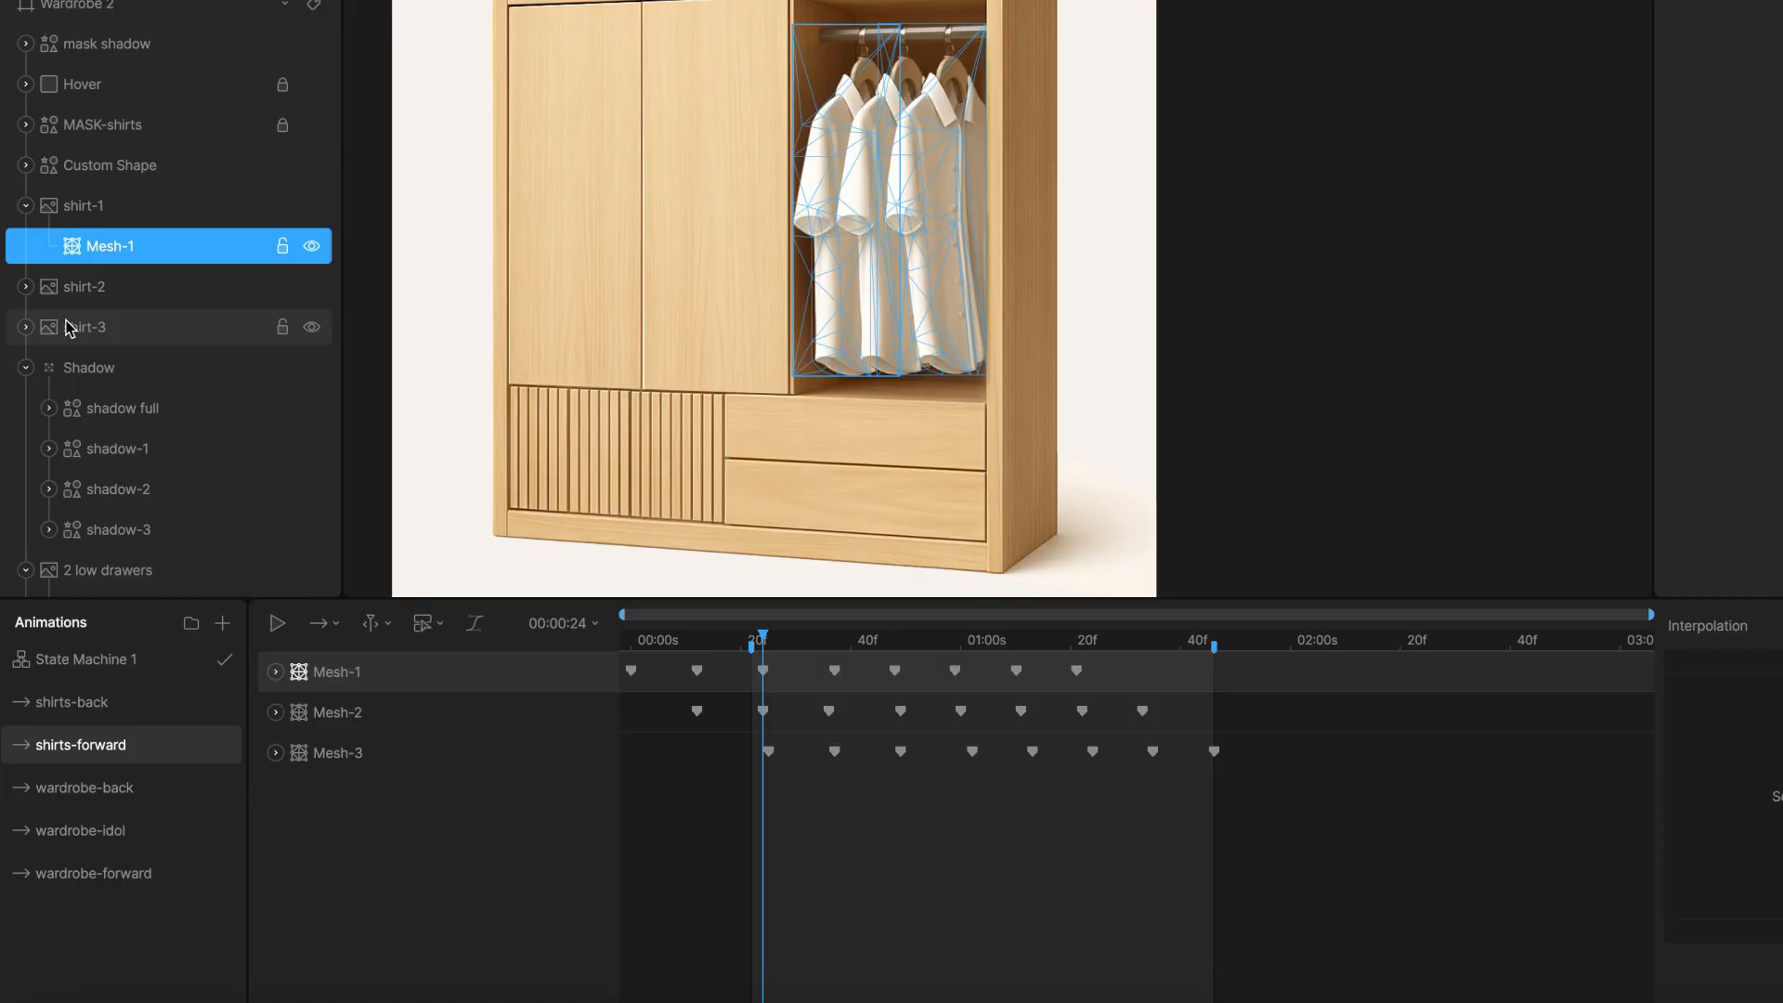
left_click(25, 286)
left_click(78, 325)
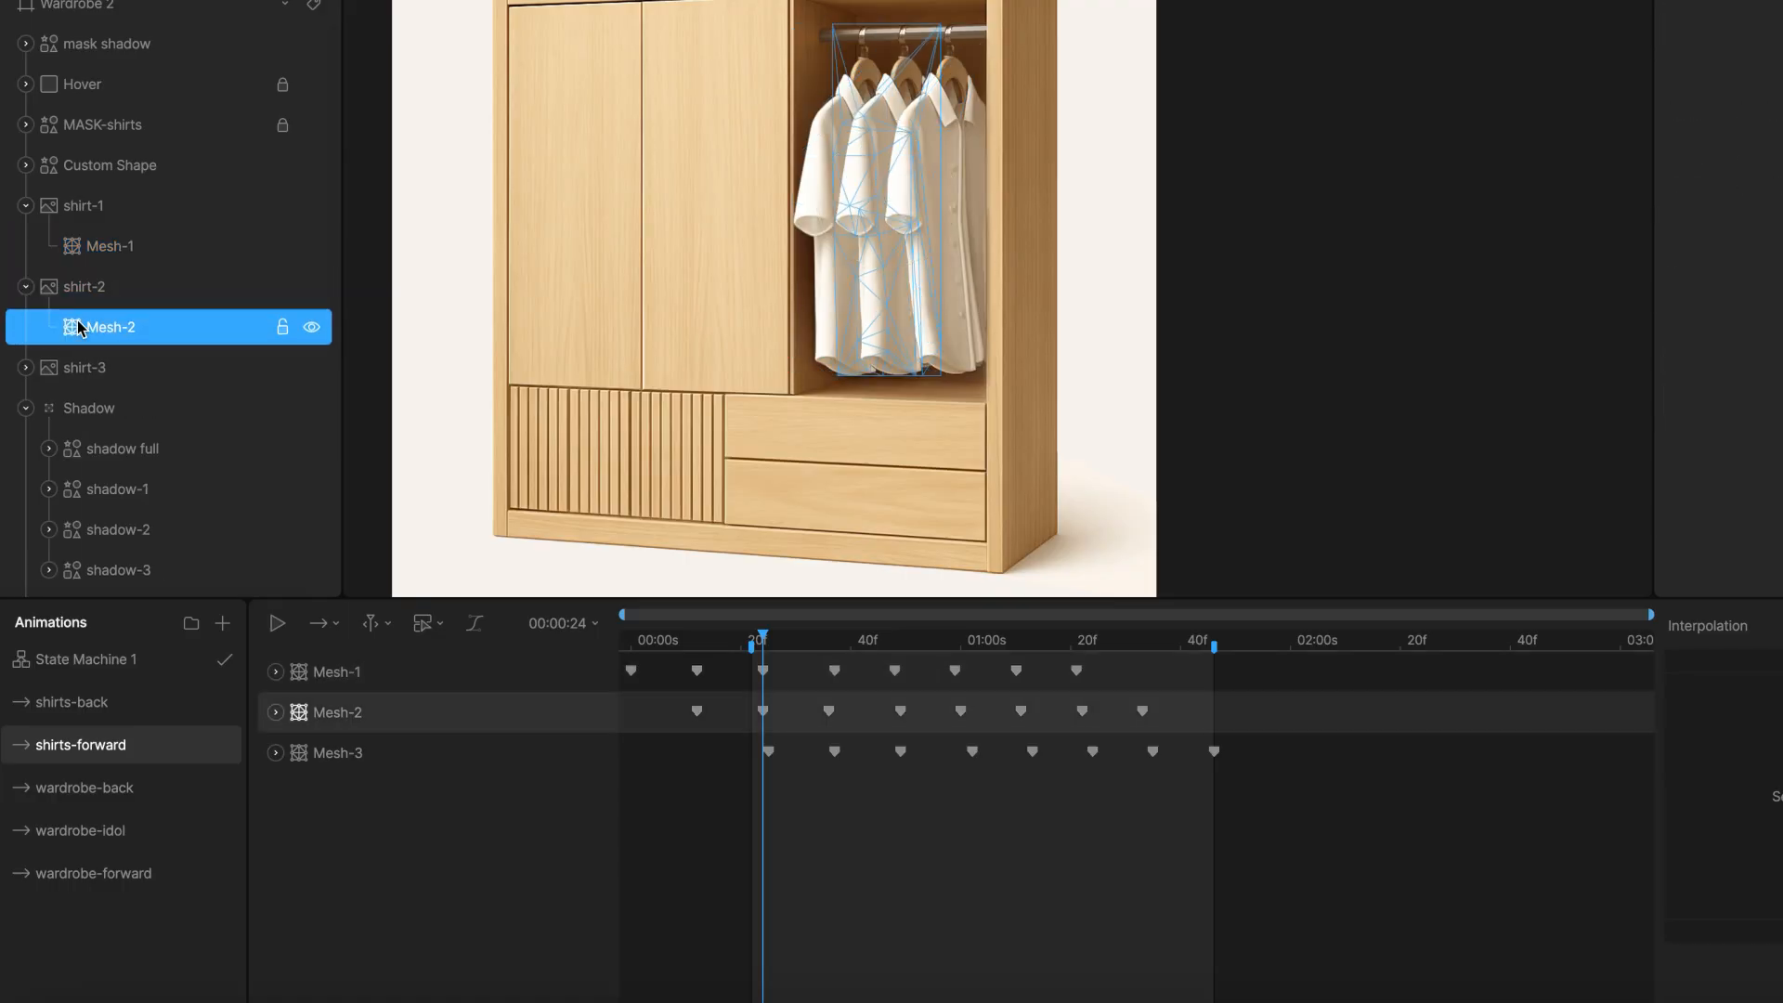
left_click(28, 369)
left_click(126, 408)
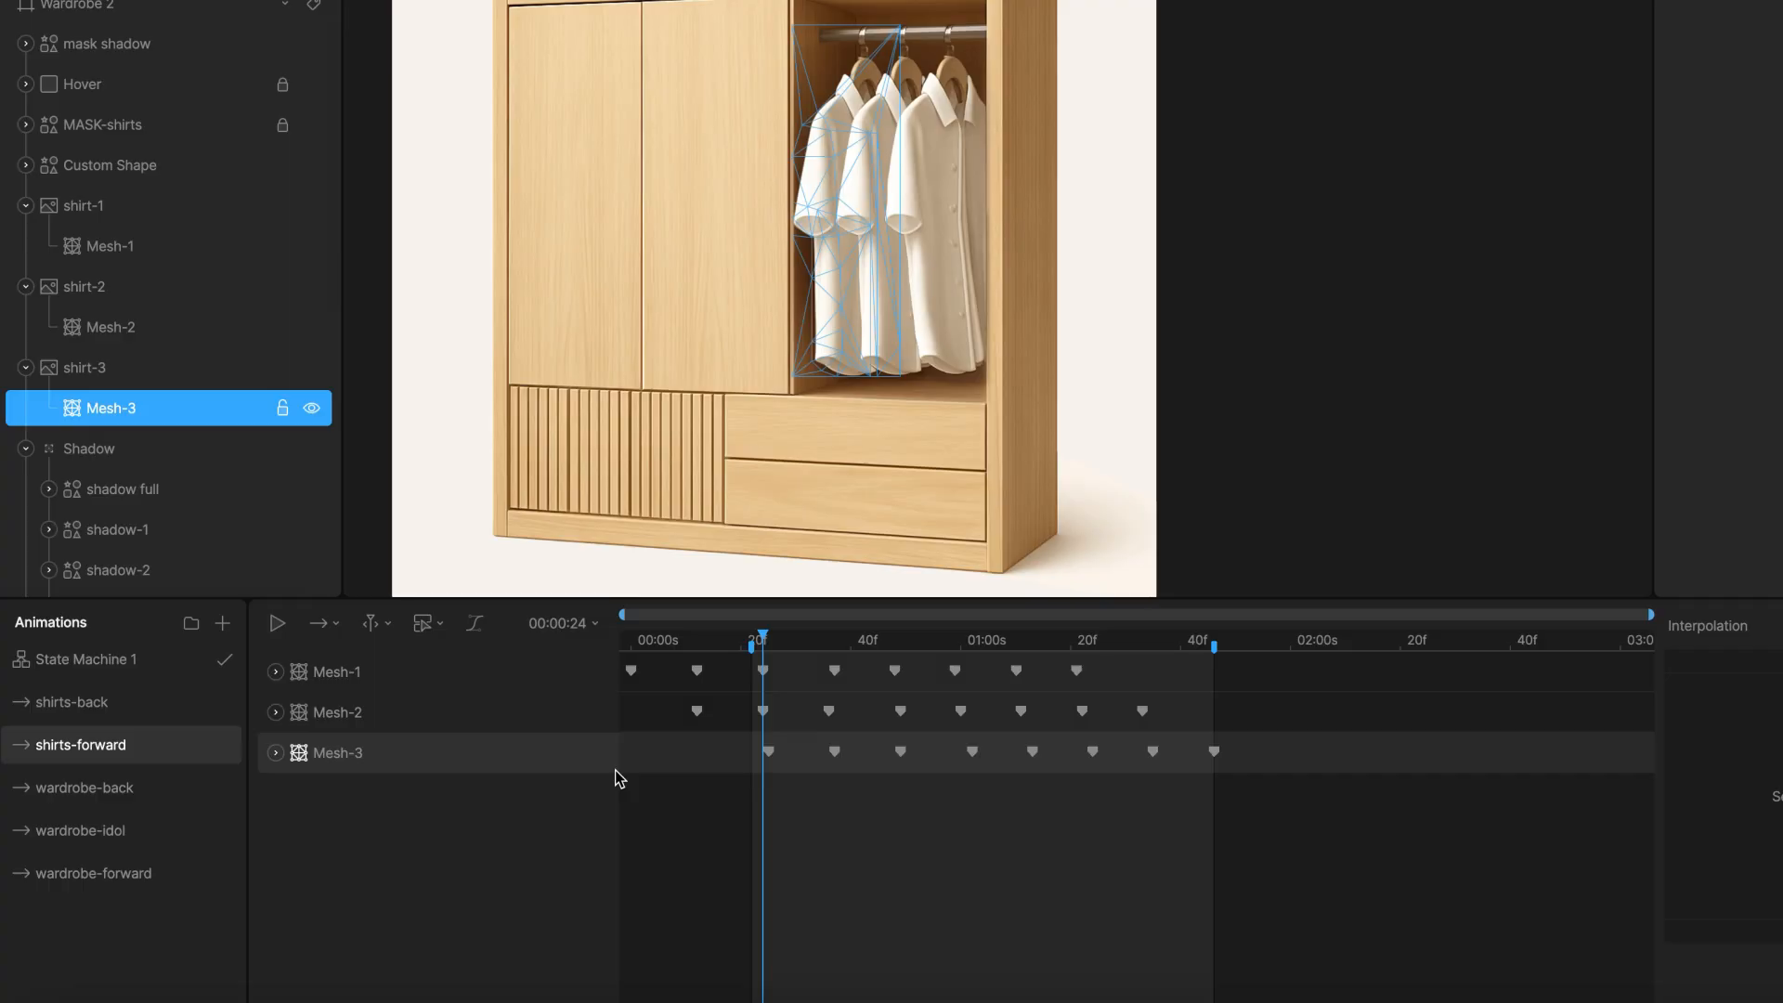
Inspect the MASK-shirts shape around the open compartment and preview the wardrobe-forward animation up to frame 33.
left_click(167, 125)
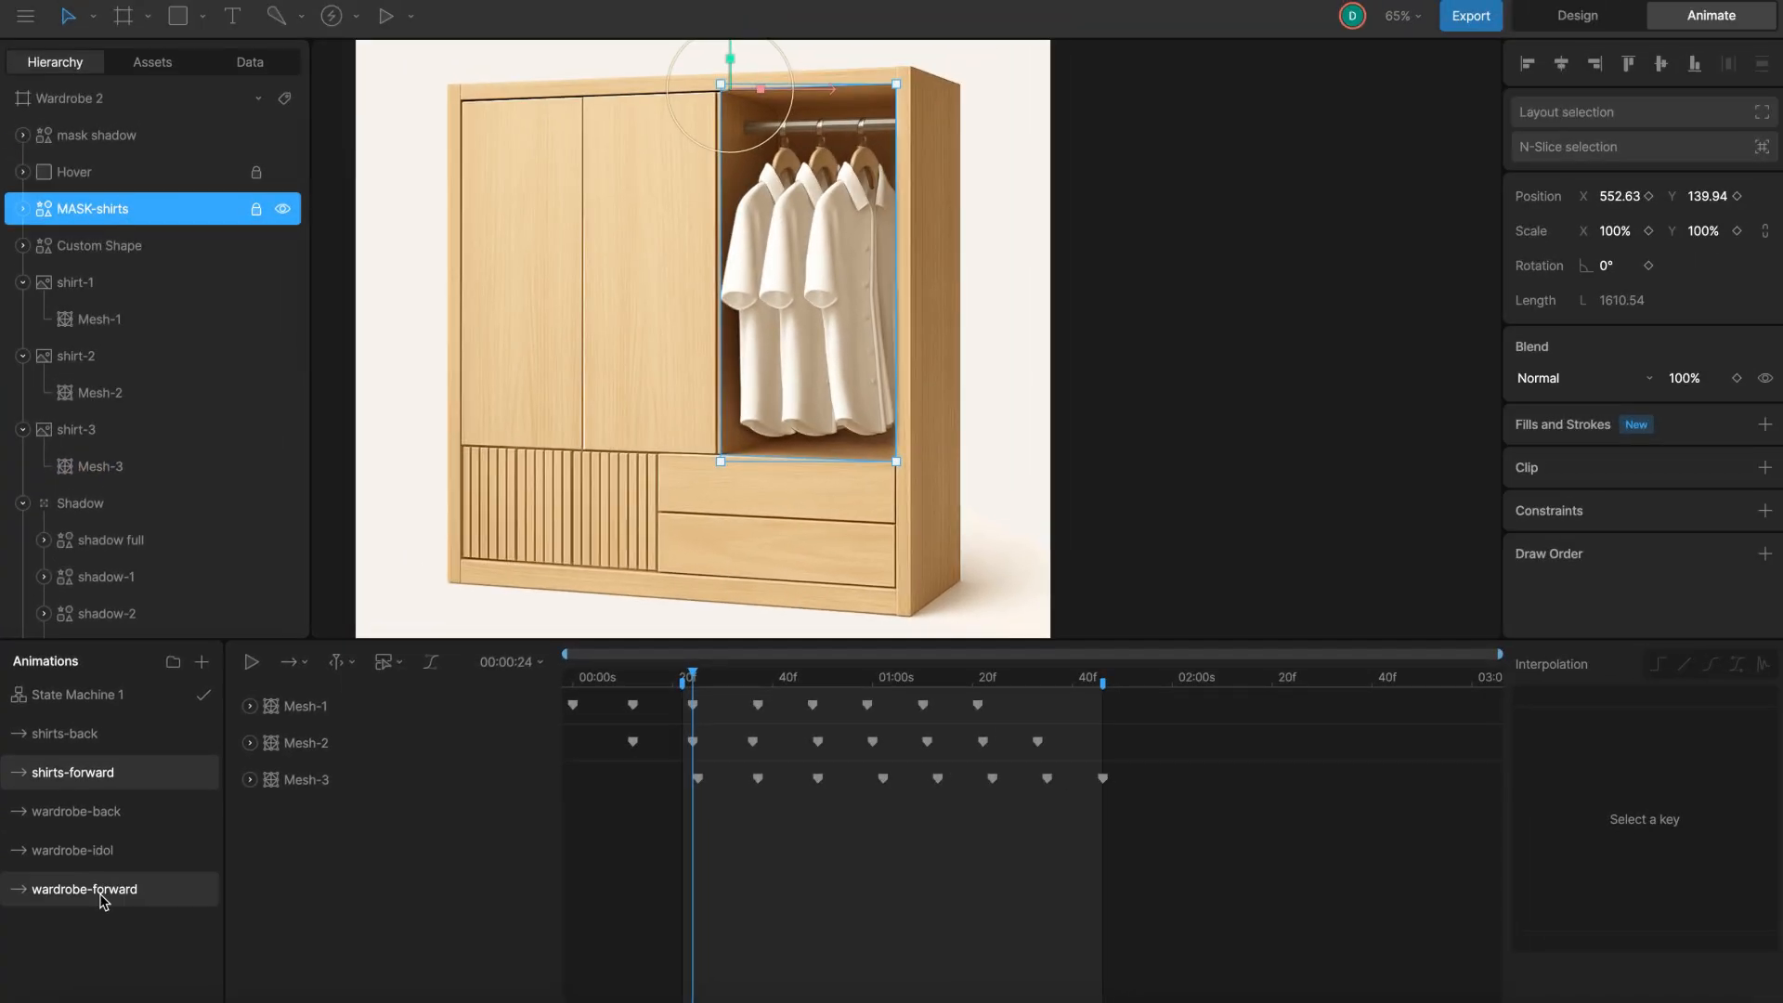
left_click(103, 899)
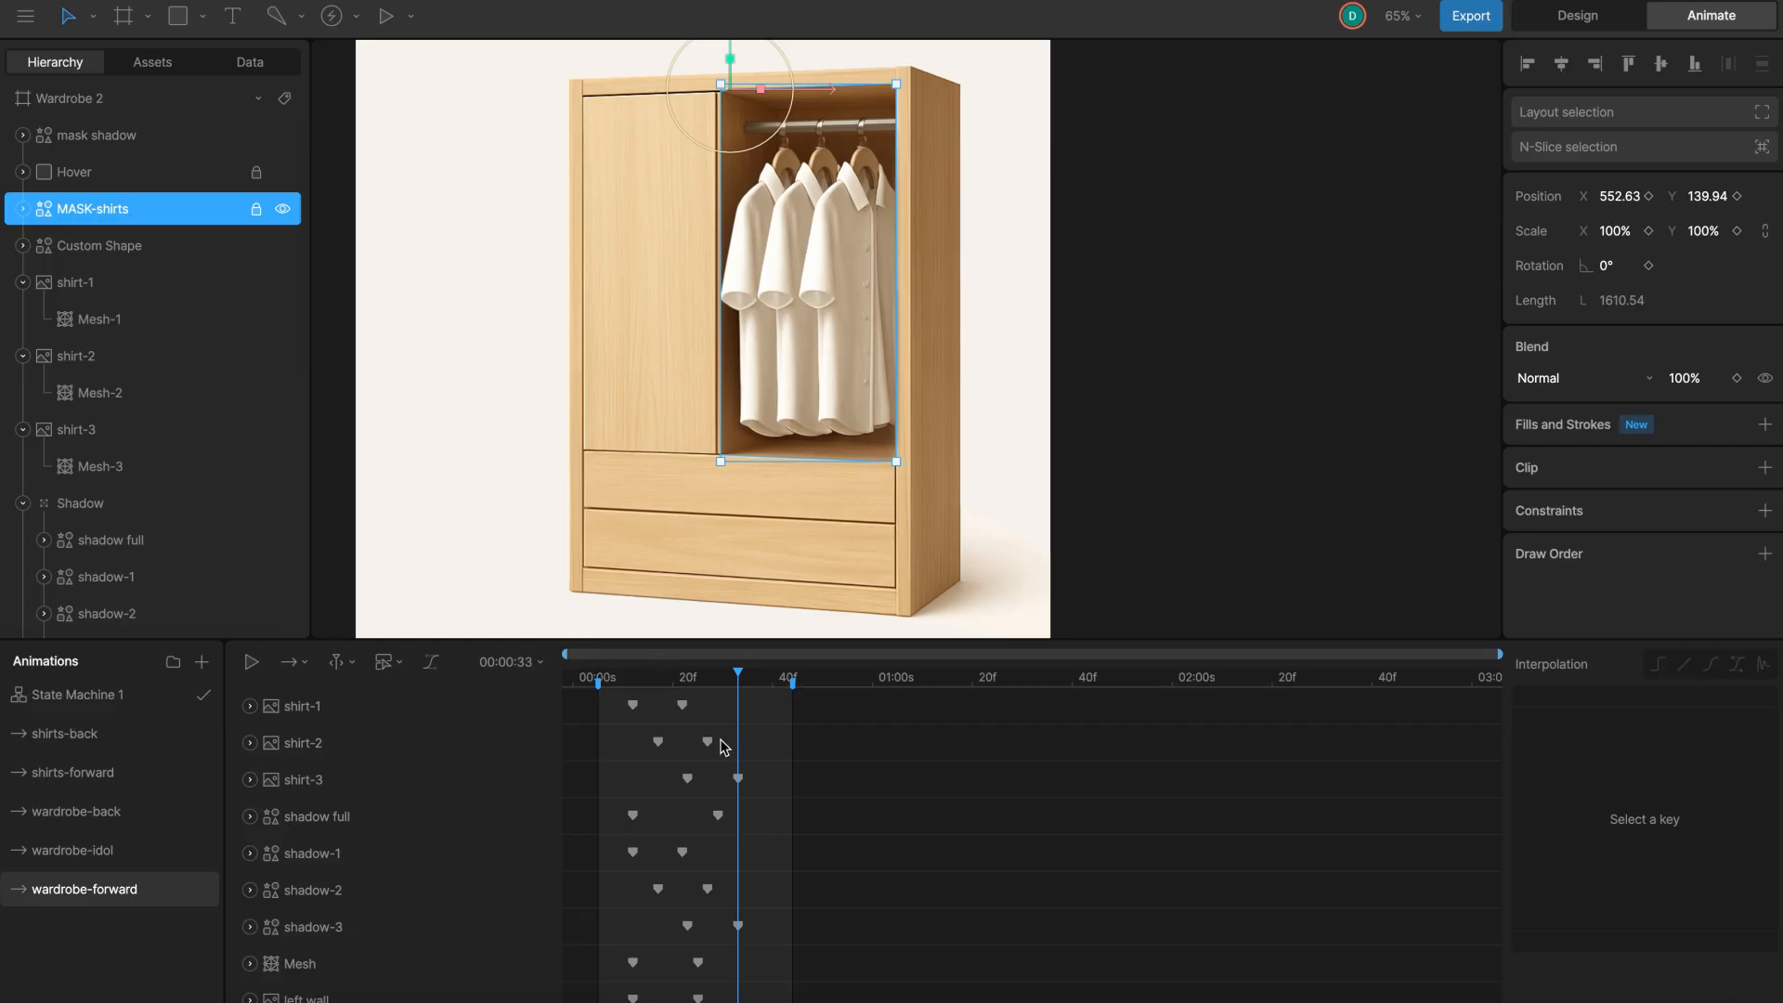
left_click_drag(639, 689, 740, 689)
Examine the shirt-2, shirt-3 and shirt-1 keyframes in wardrobe-forward and scrub through the shirts' entrance.
left_click(371, 748)
left_click(360, 776)
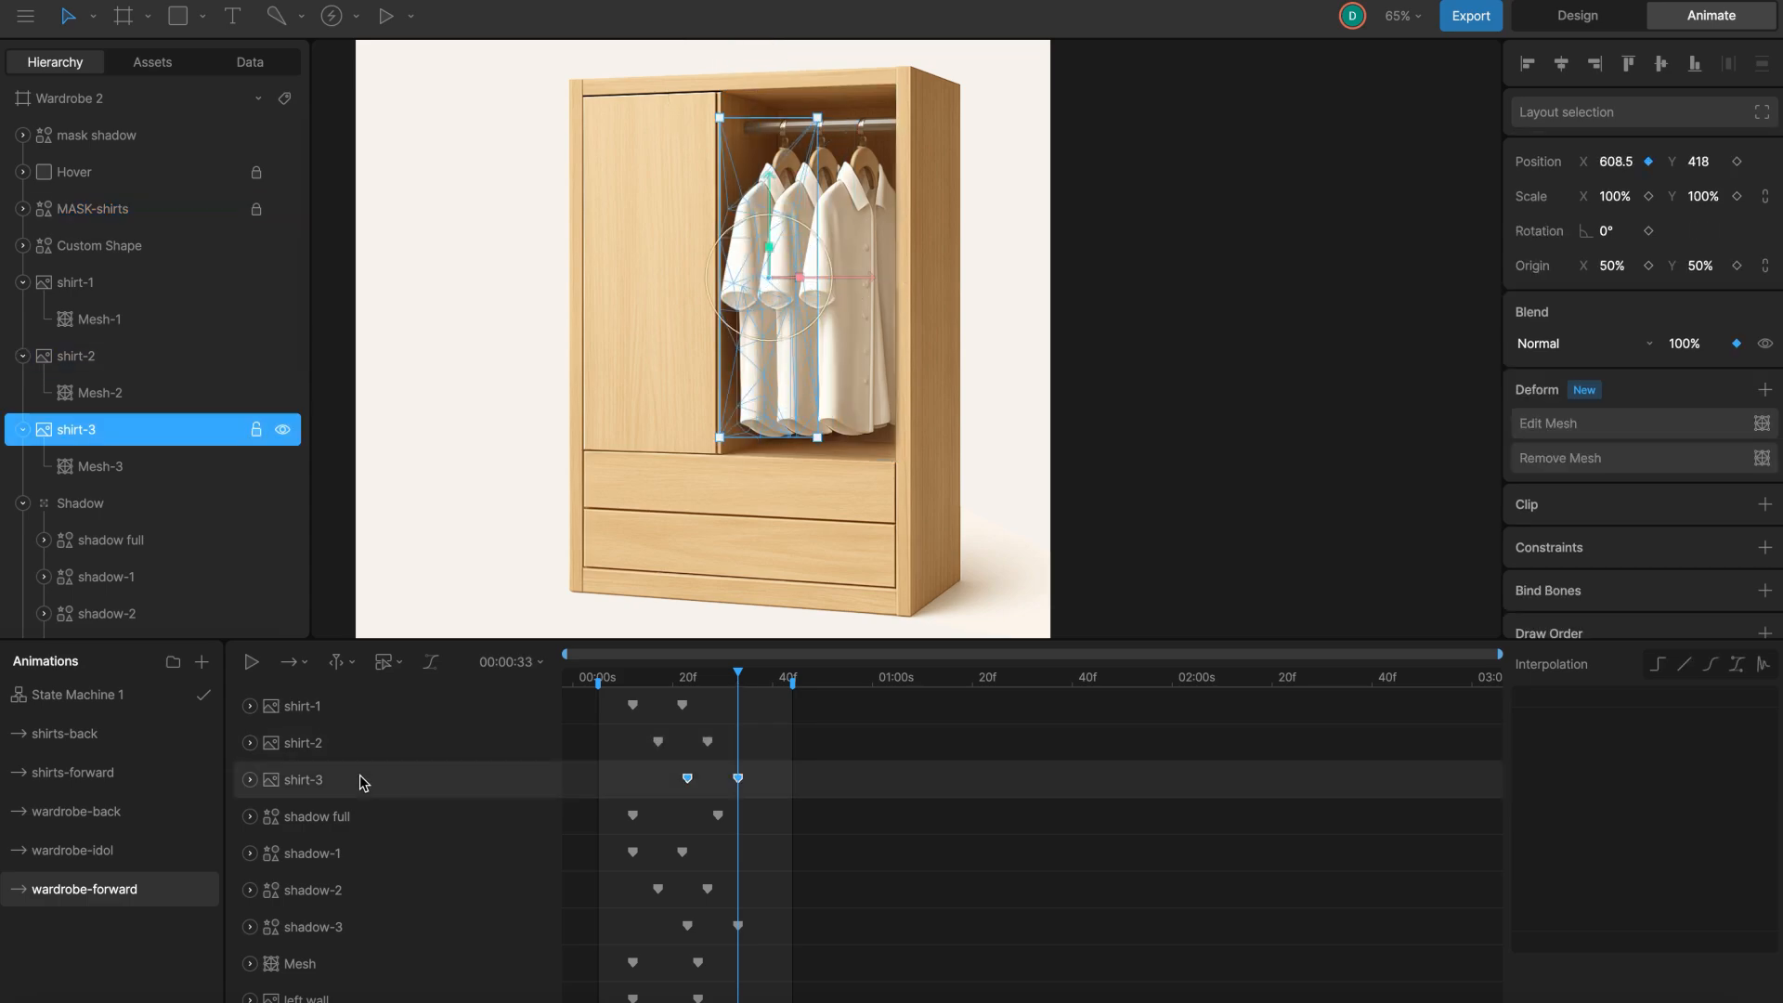
left_click(341, 708, "shift")
left_click_drag(622, 684, 758, 689)
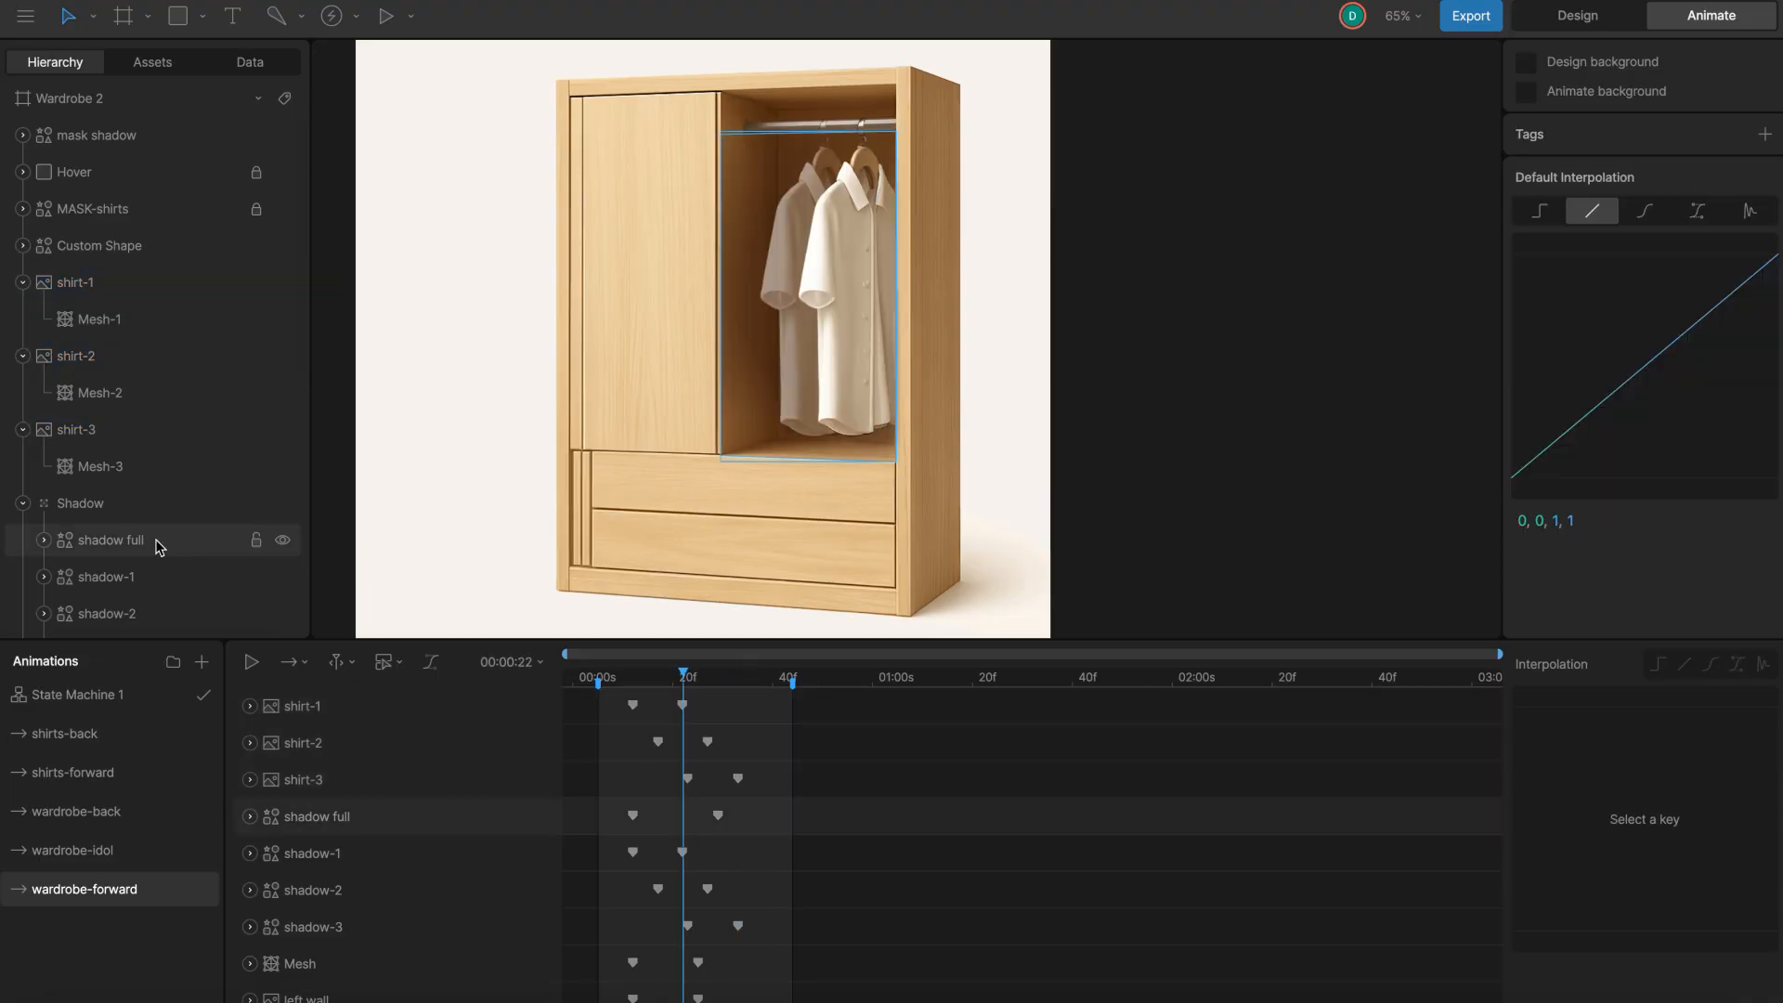
Inspect the Shadow group and its shadow-1, shadow-2 and shadow-3 shapes at frame 22.
scroll(107, 529, "down", 1)
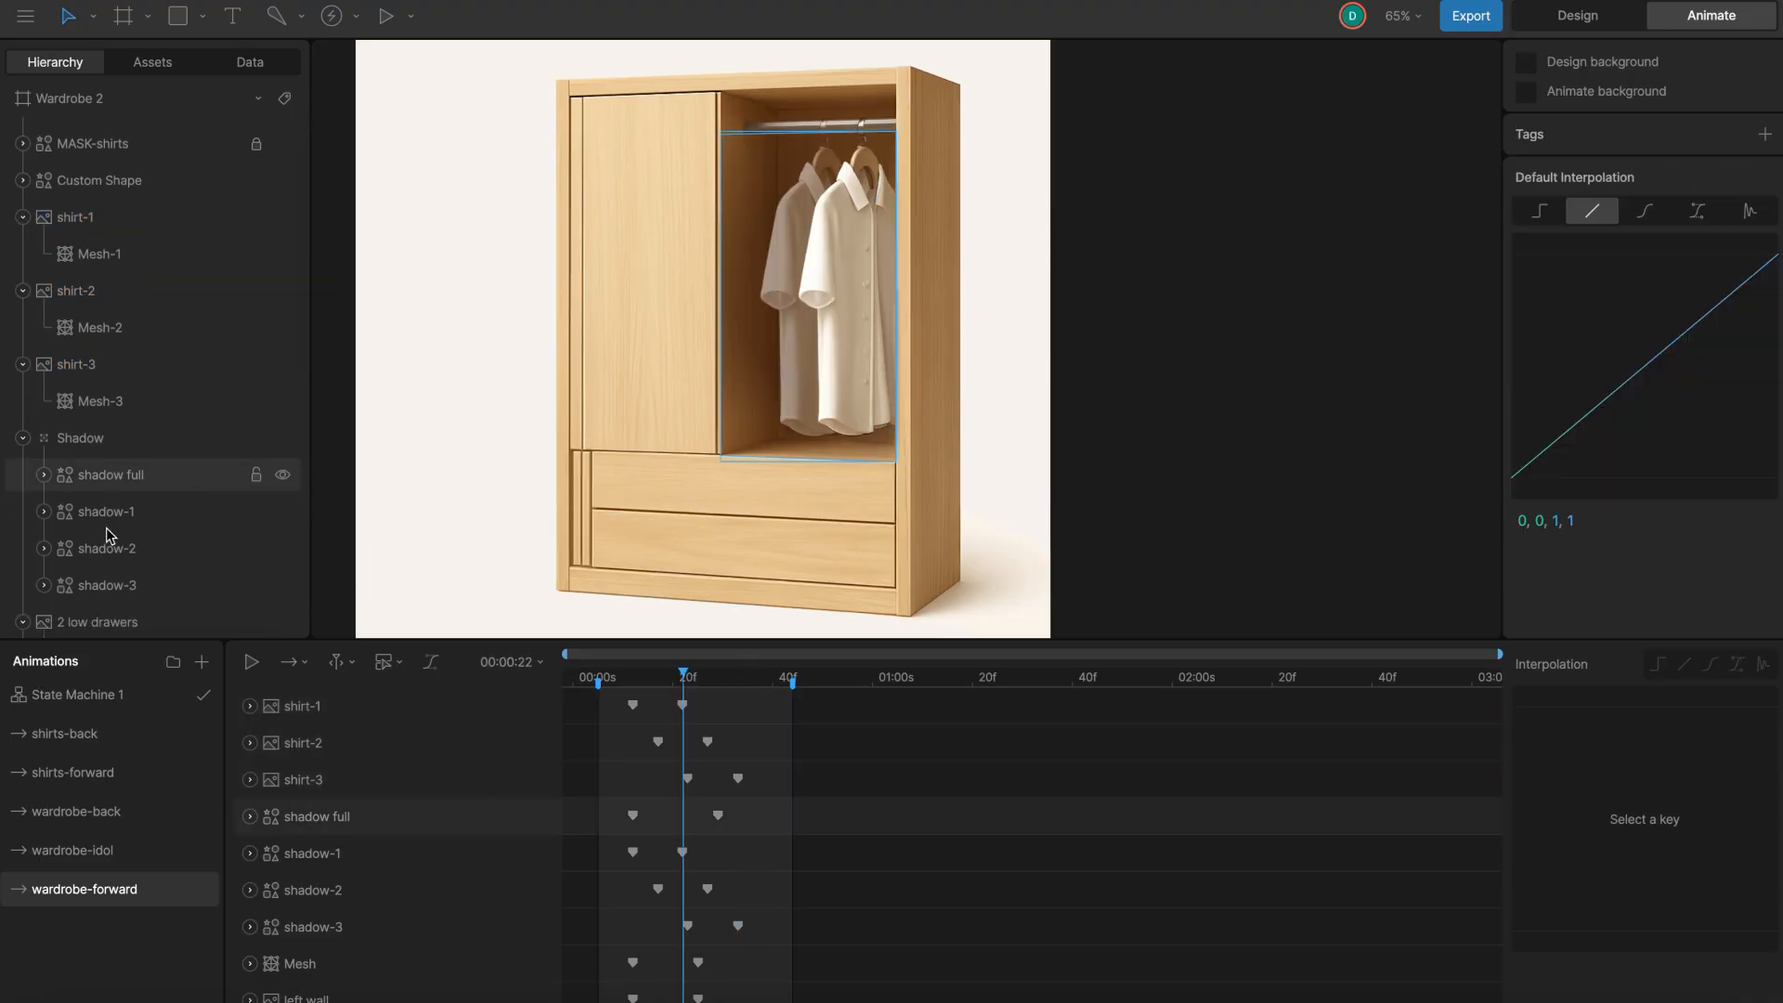
scroll(107, 536, "down", 1)
left_click(80, 358)
left_click(134, 434)
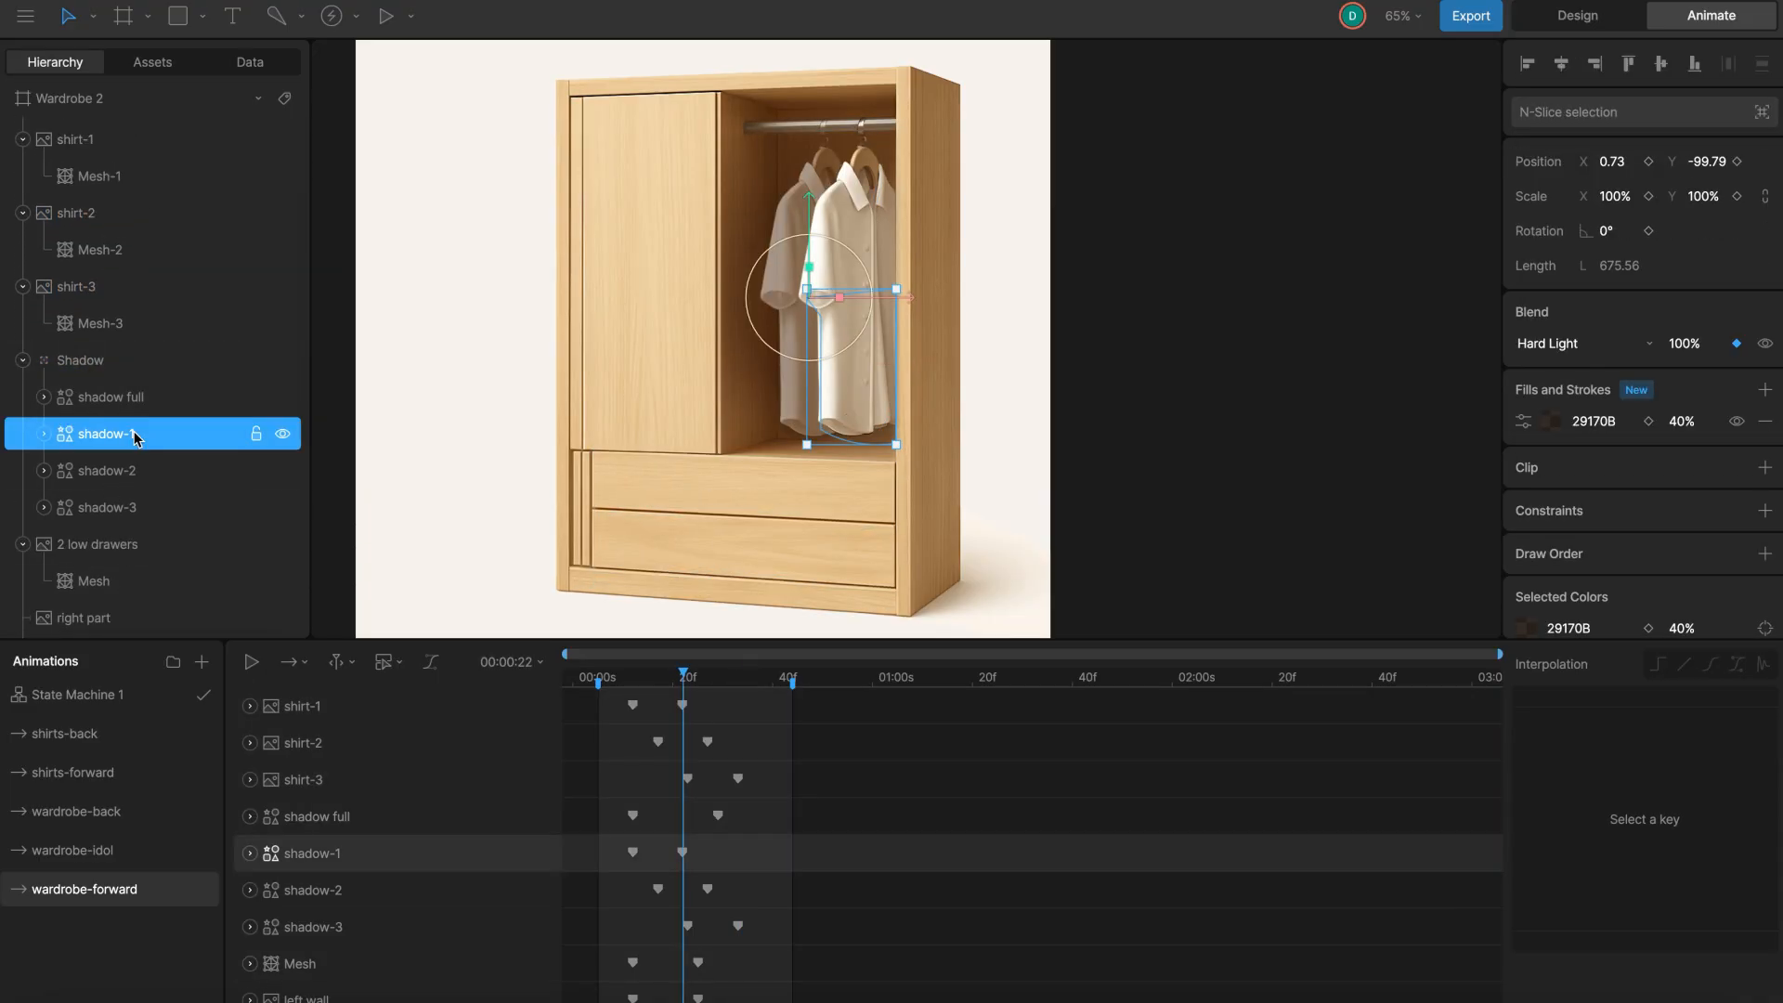
left_click(132, 474)
left_click(122, 518)
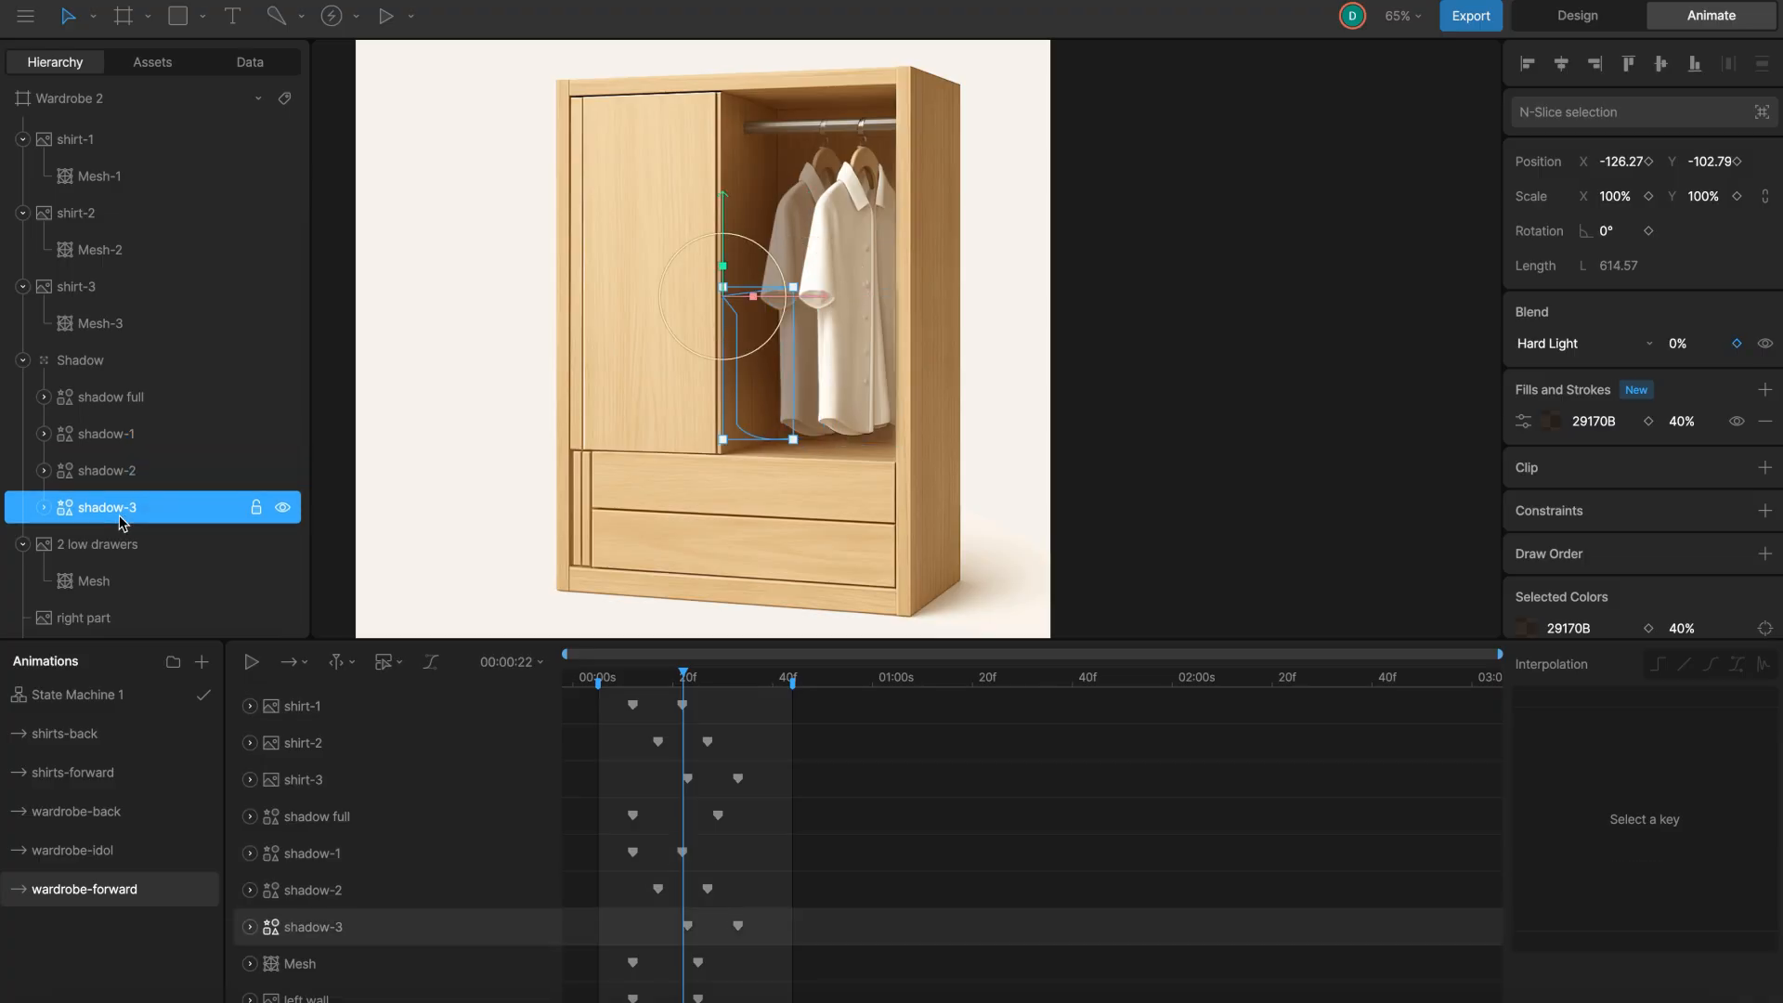
Examine the shadow full shape's fill options and radial gradient colour at frame 34.
left_click_drag(732, 671, 743, 673)
left_click(170, 399)
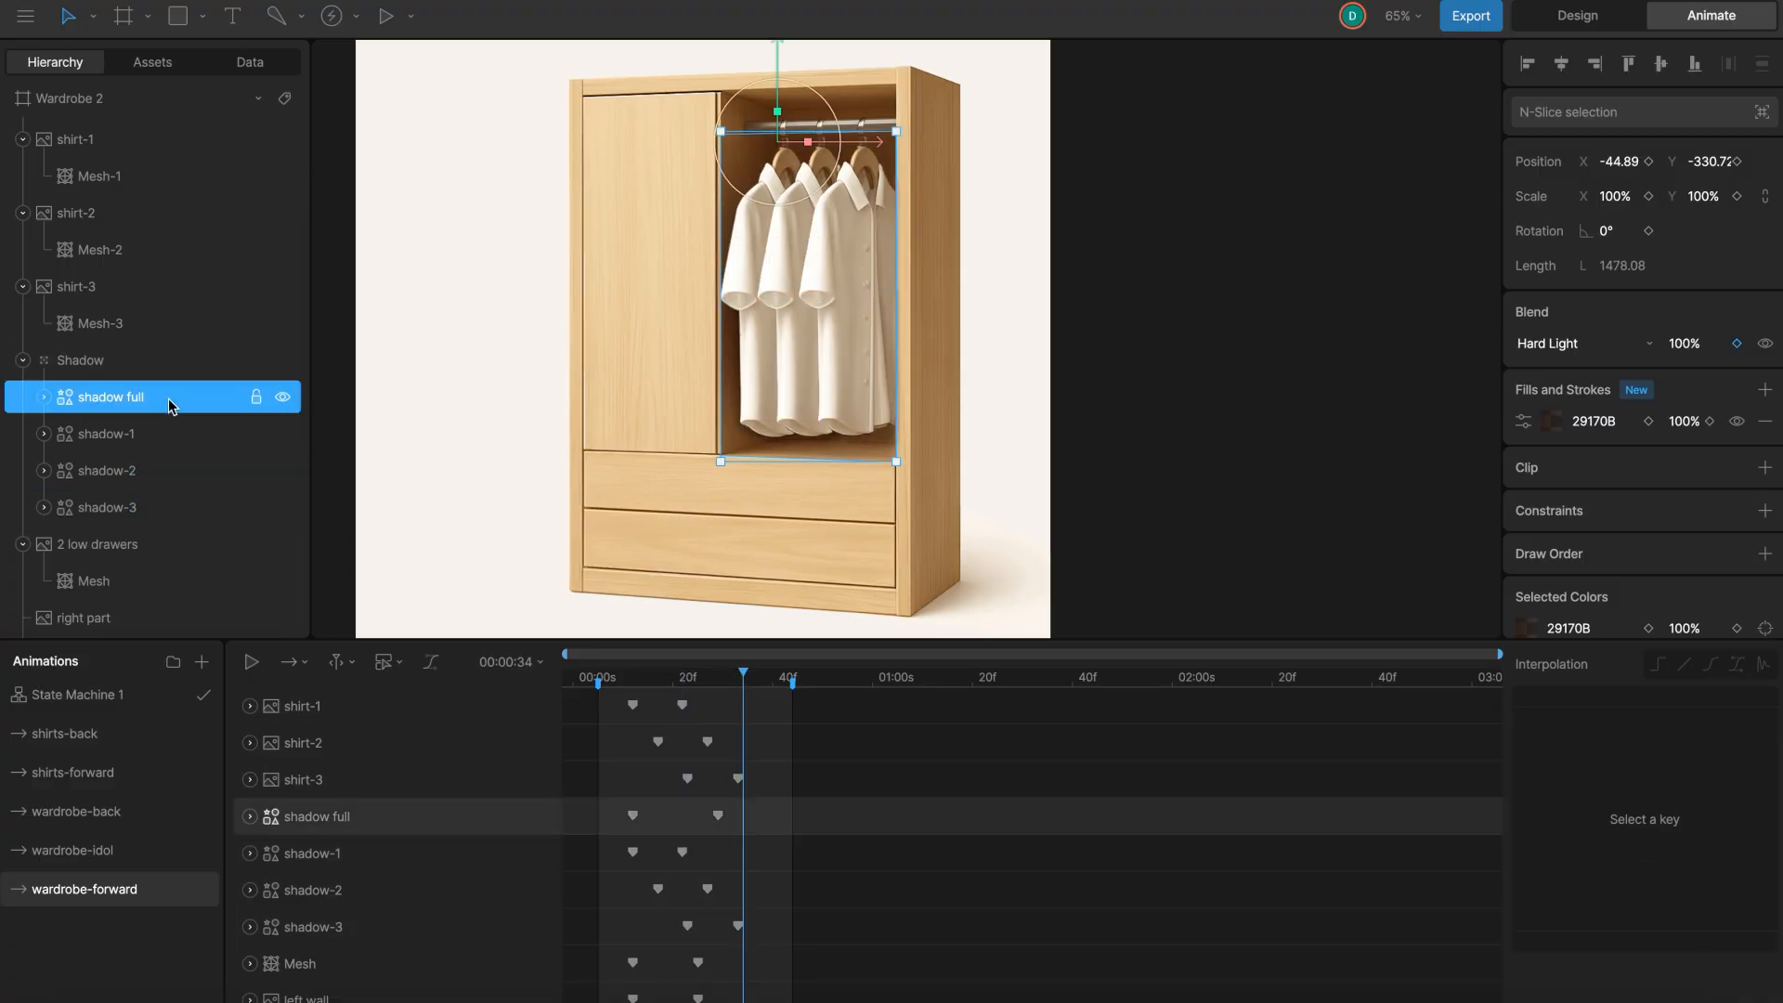
left_click(1524, 421)
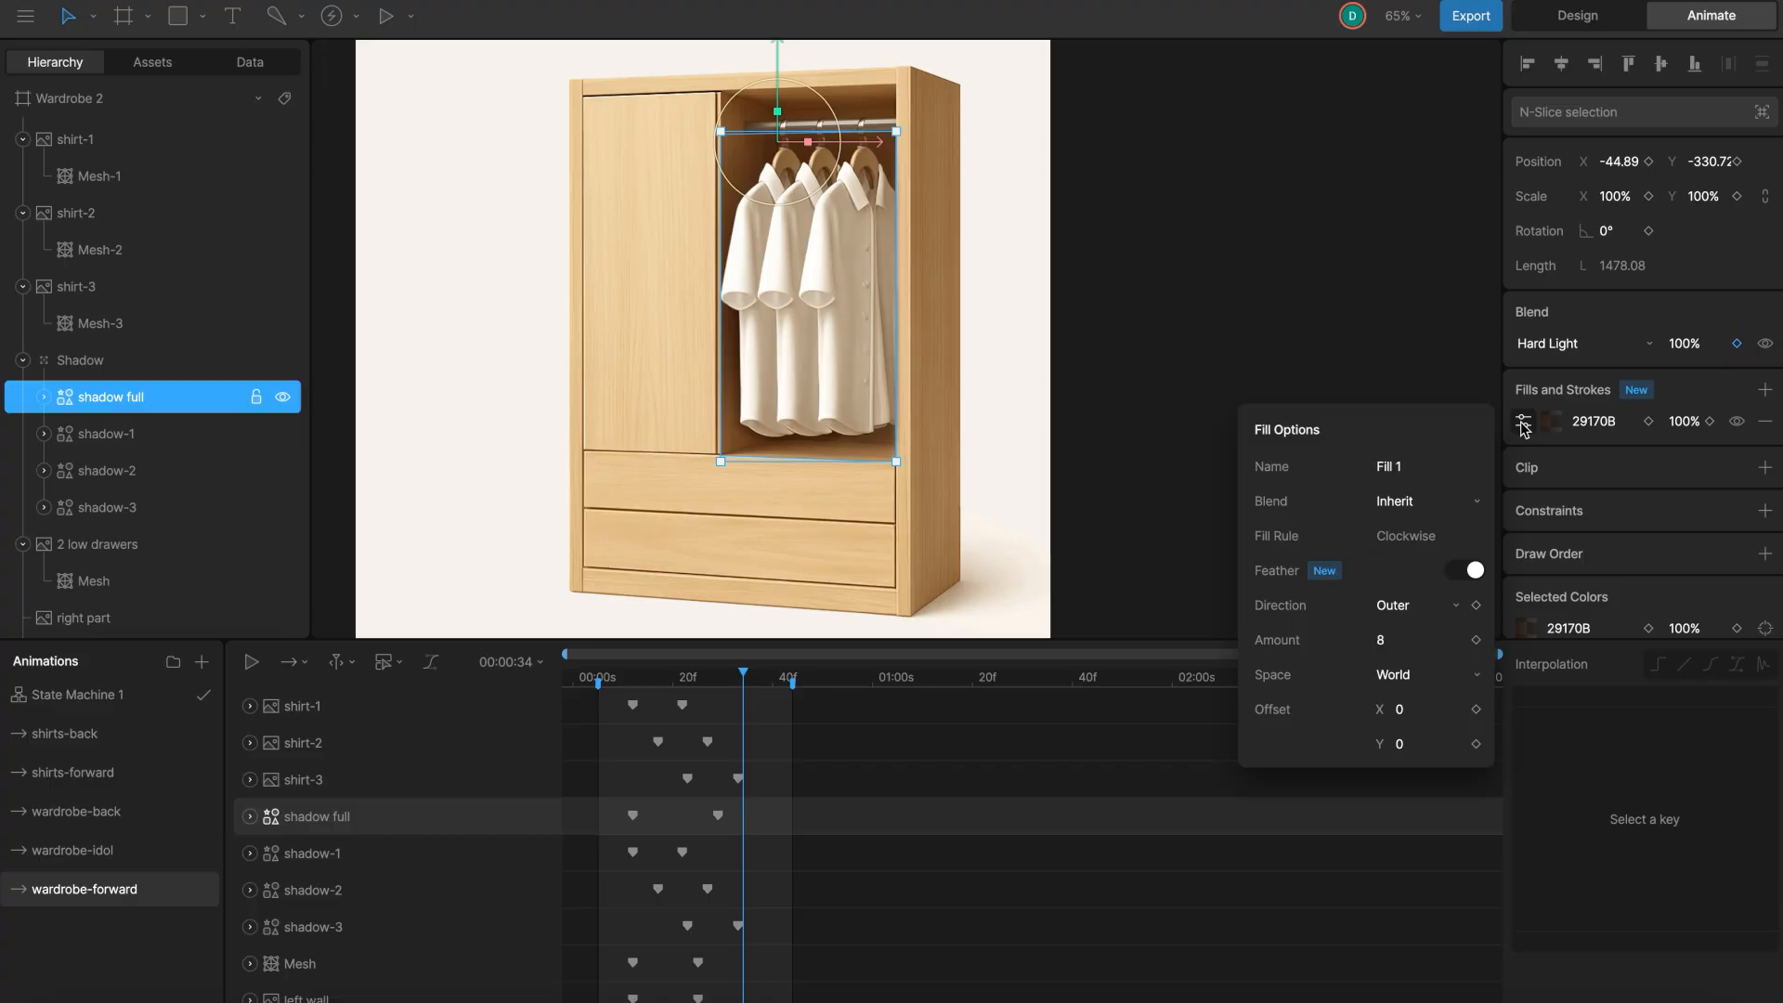
left_click(1551, 421)
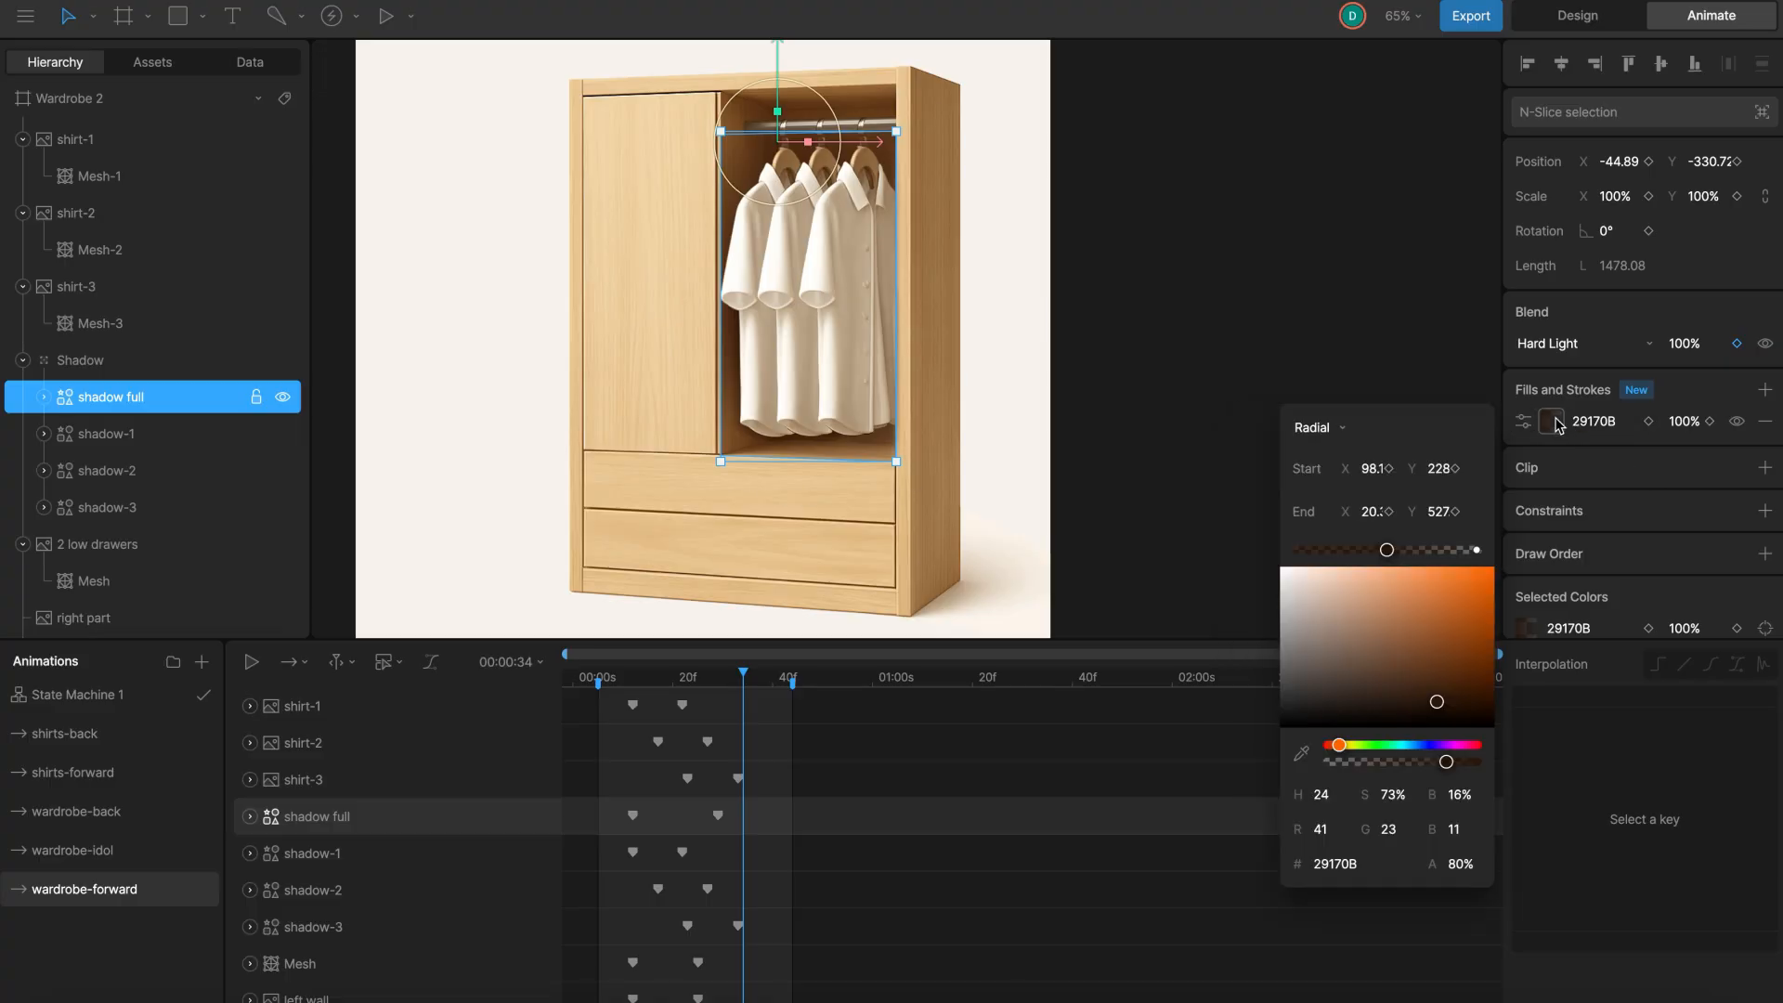
left_click(148, 360)
Check the two shadow full keyframes at frame 29 and scrub the wardrobe-forward animation back to frame 12.
left_click_drag(599, 804, 736, 827)
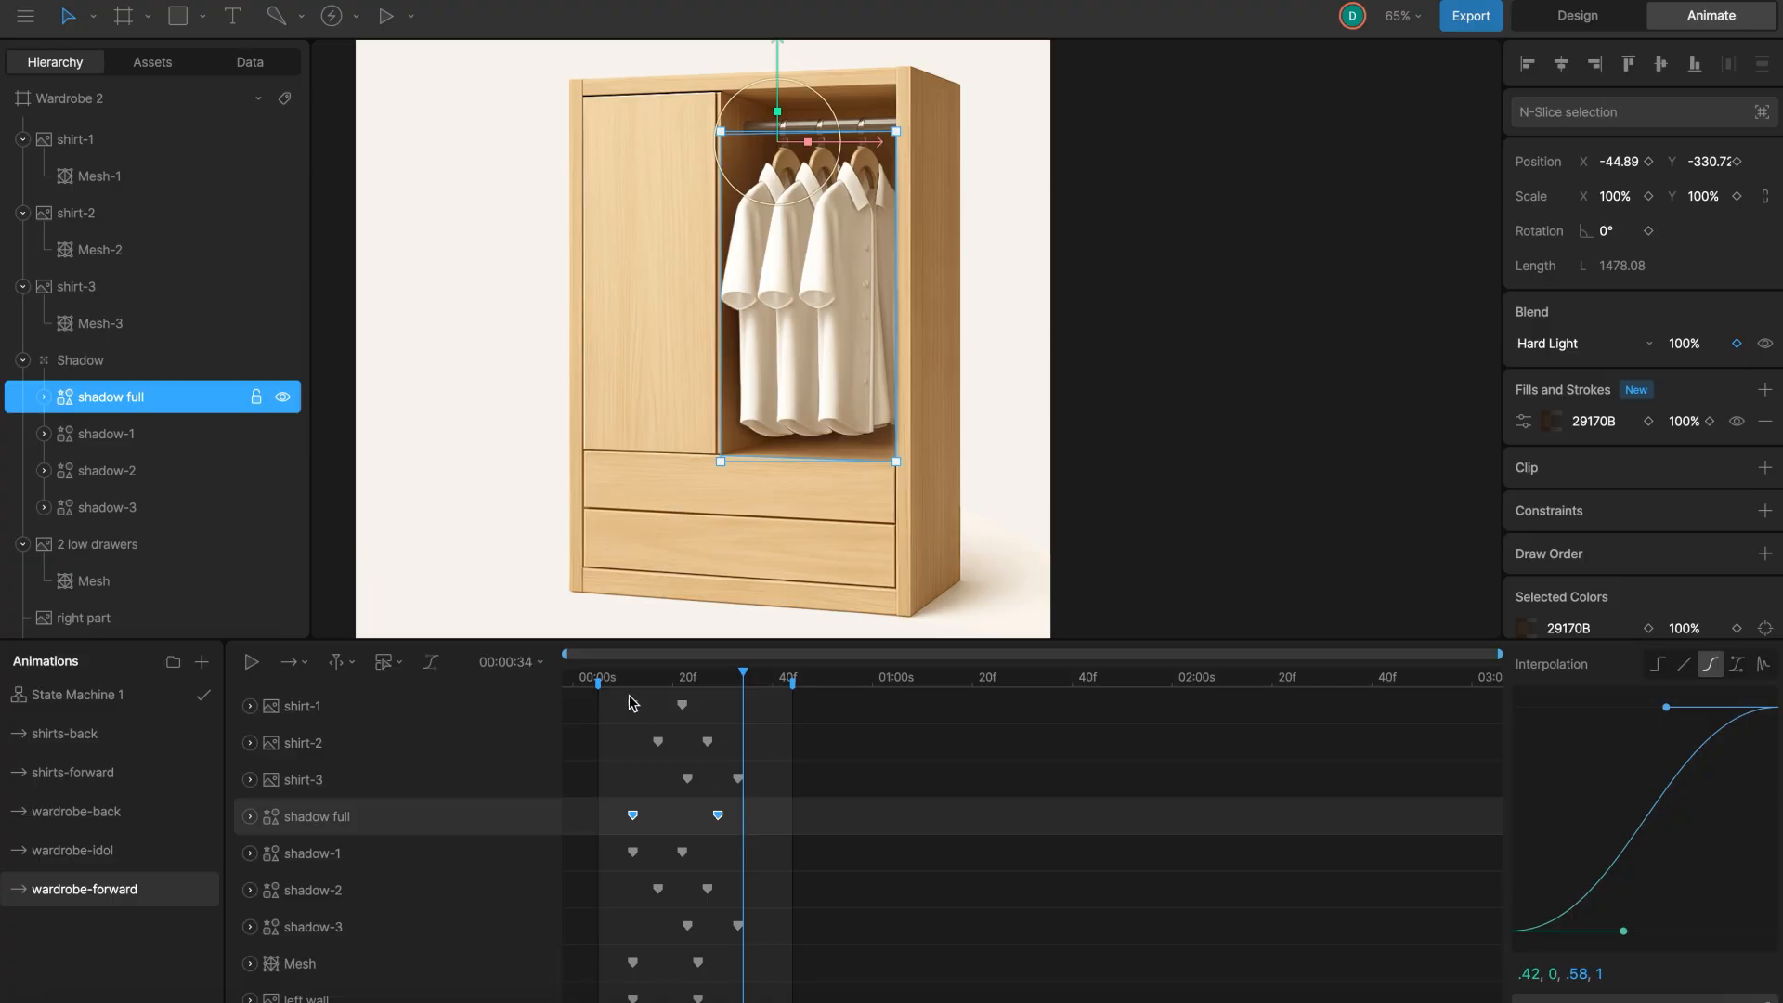
left_click(658, 681)
left_click_drag(658, 685, 718, 683)
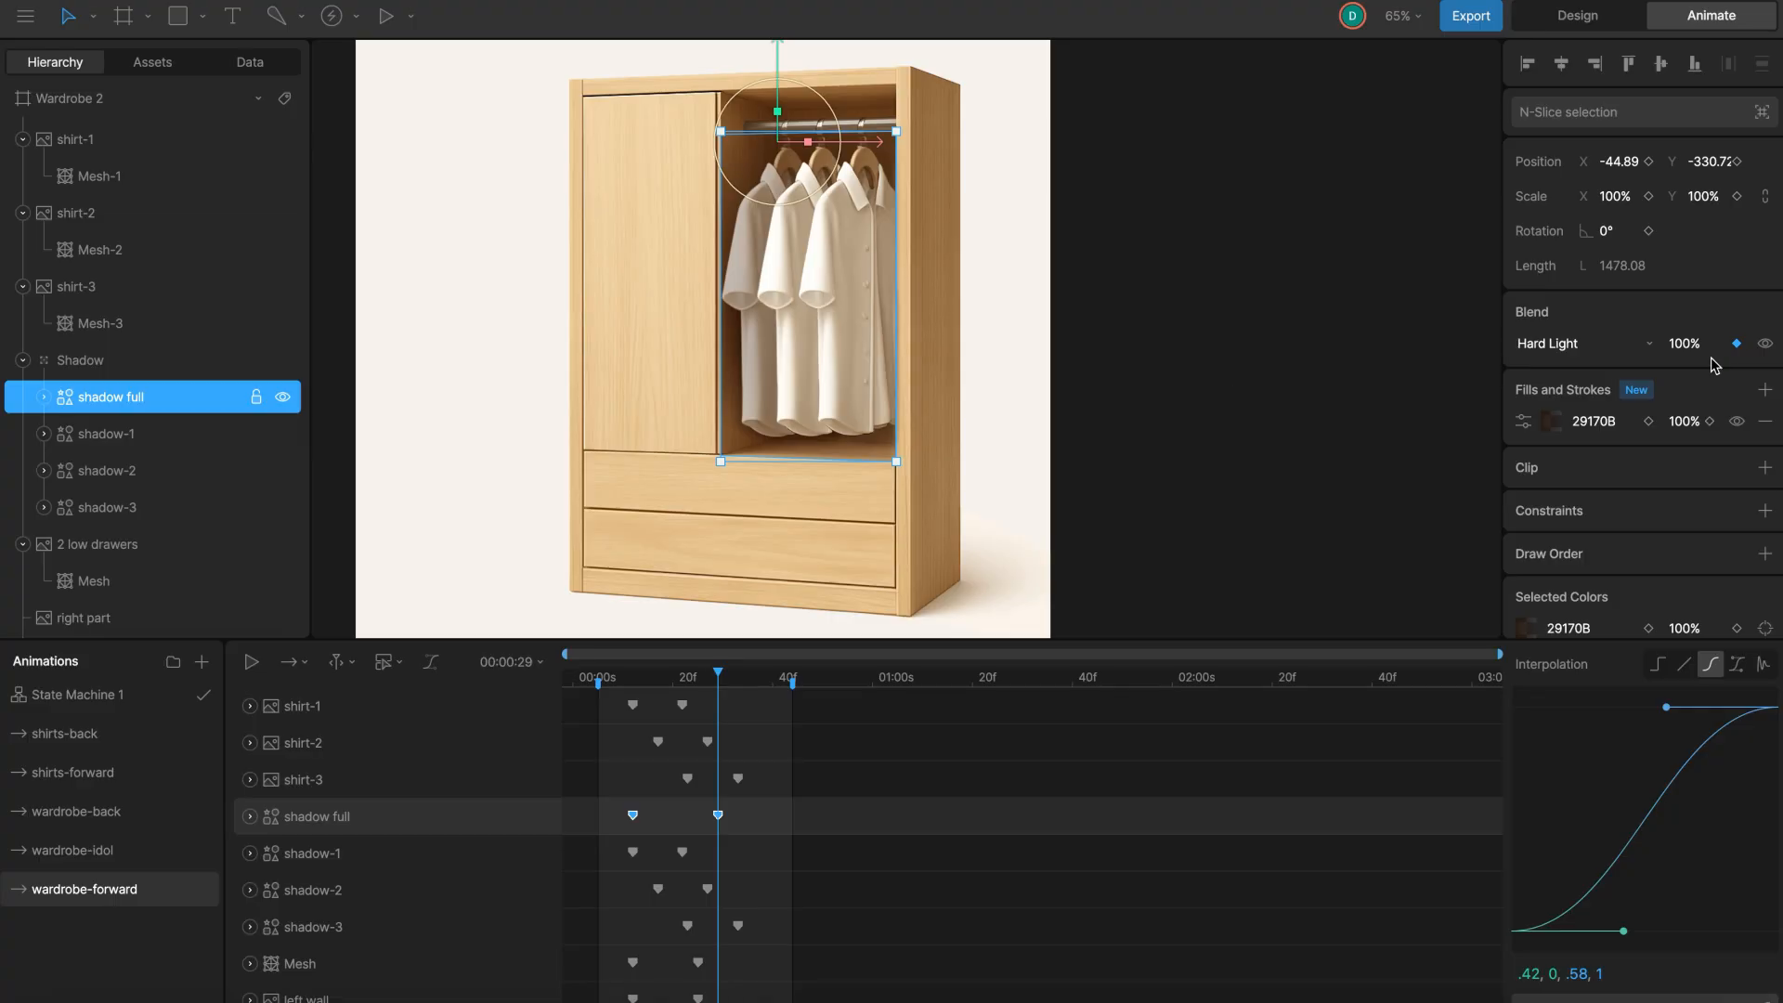
left_click(1224, 381)
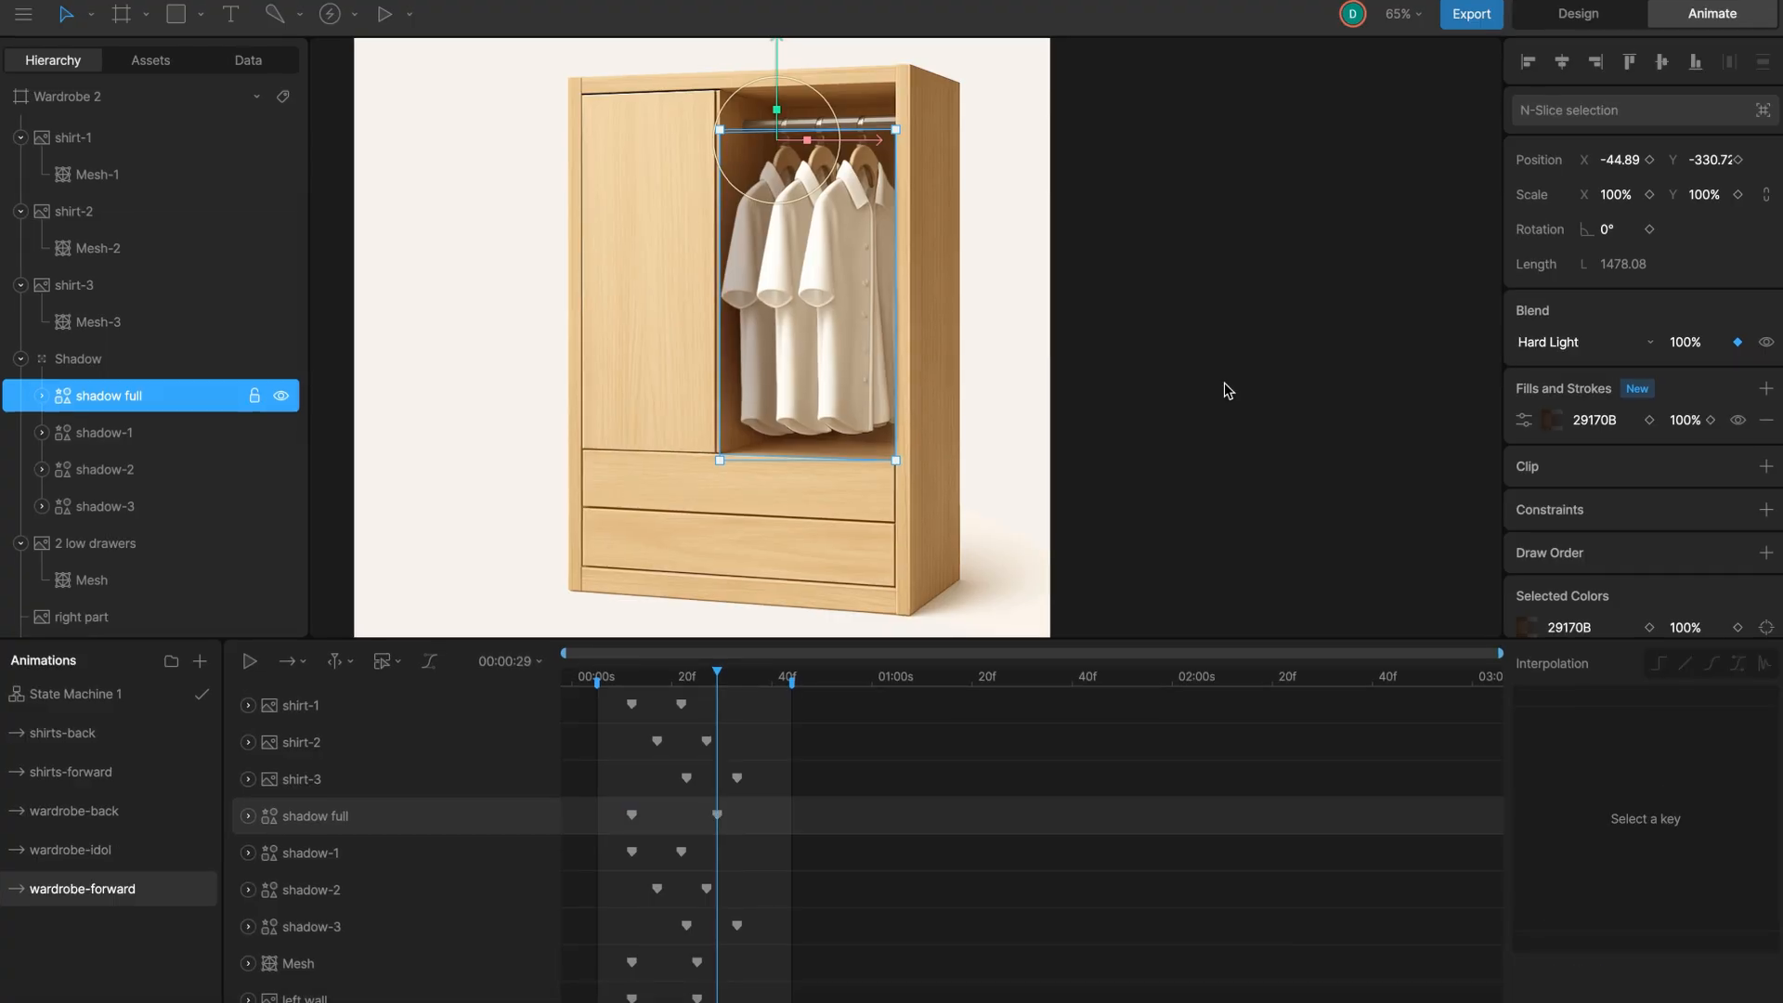
left_click(1226, 390)
left_click_drag(716, 680, 634, 686)
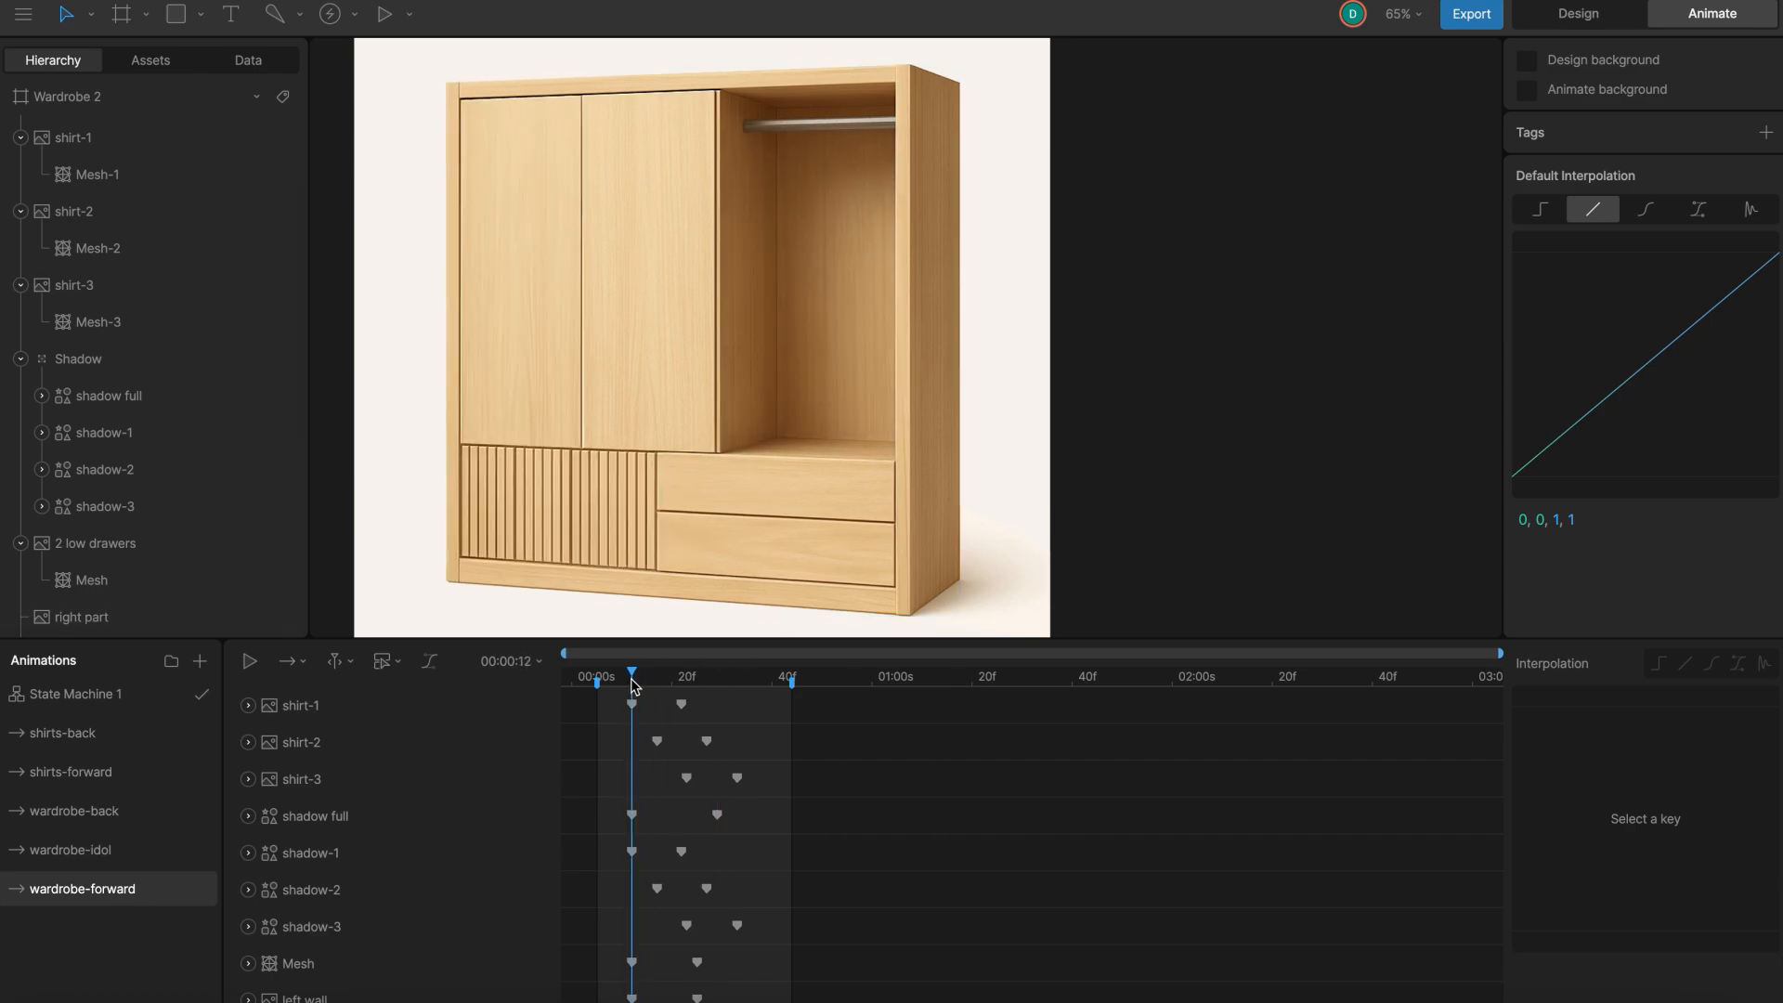
Check wardrobe-back's playback speed, preview the animation, and view the wardrobe-idol keyframes.
left_click(84, 816)
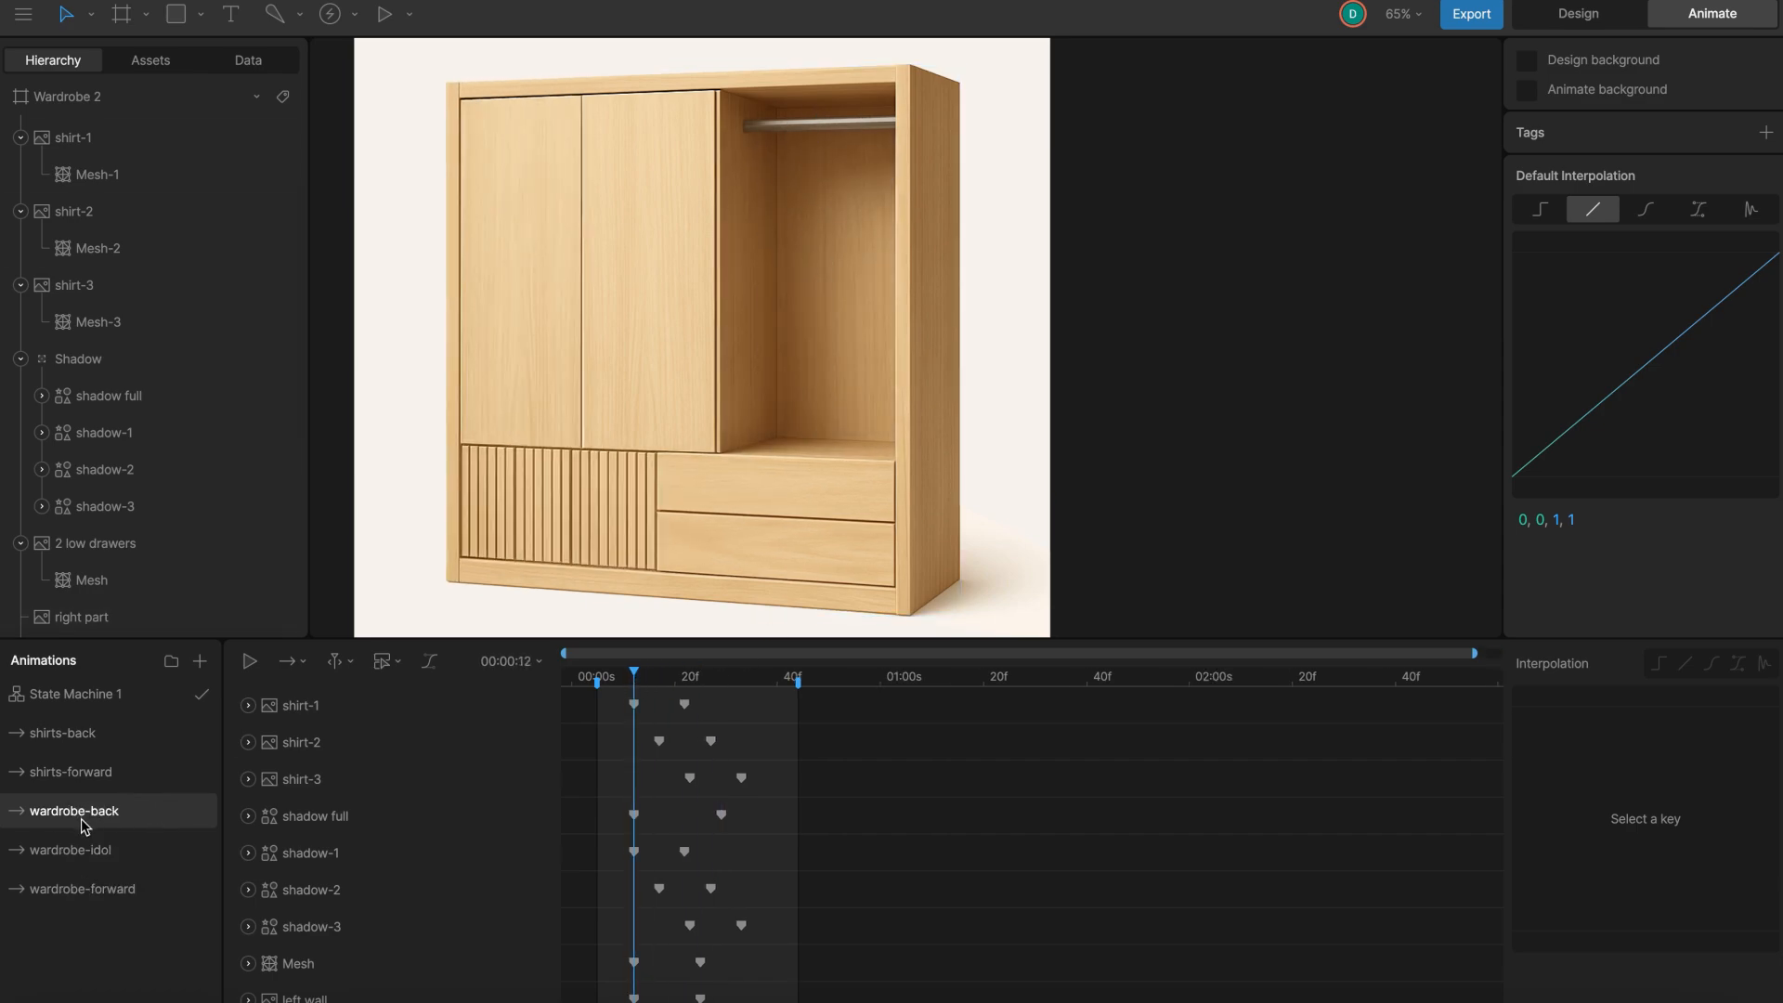
left_click(485, 664)
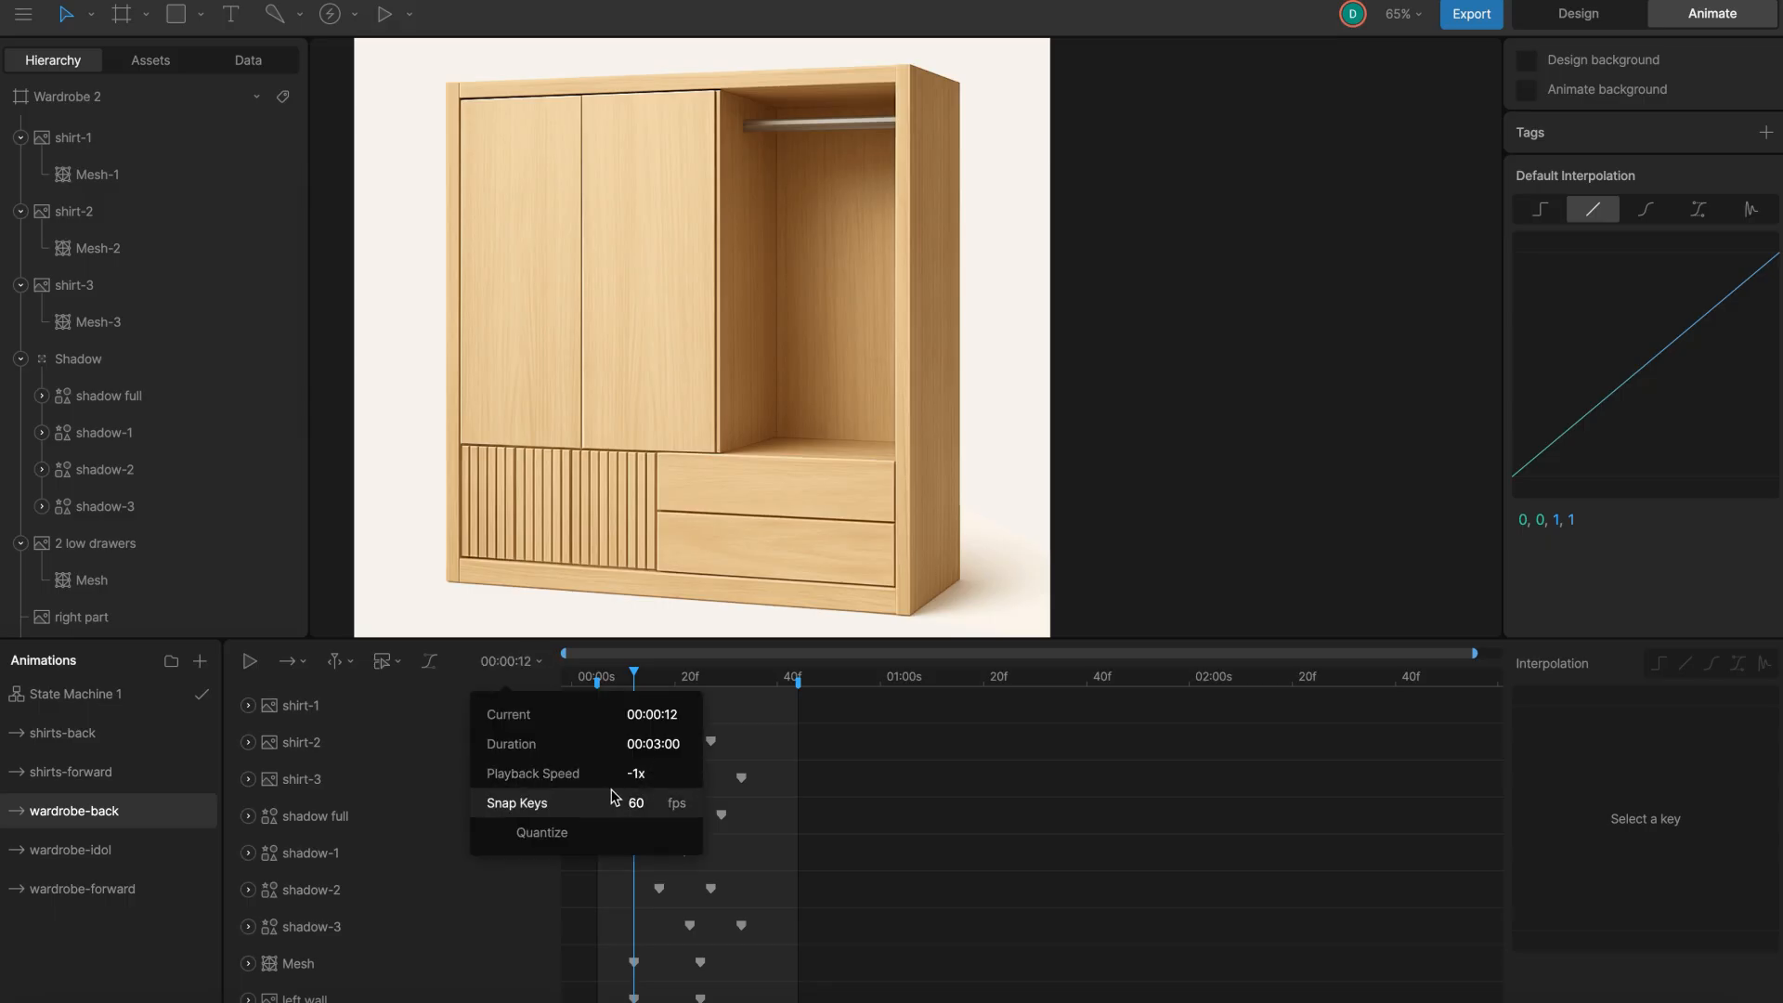
left_click(634, 688)
key("space")
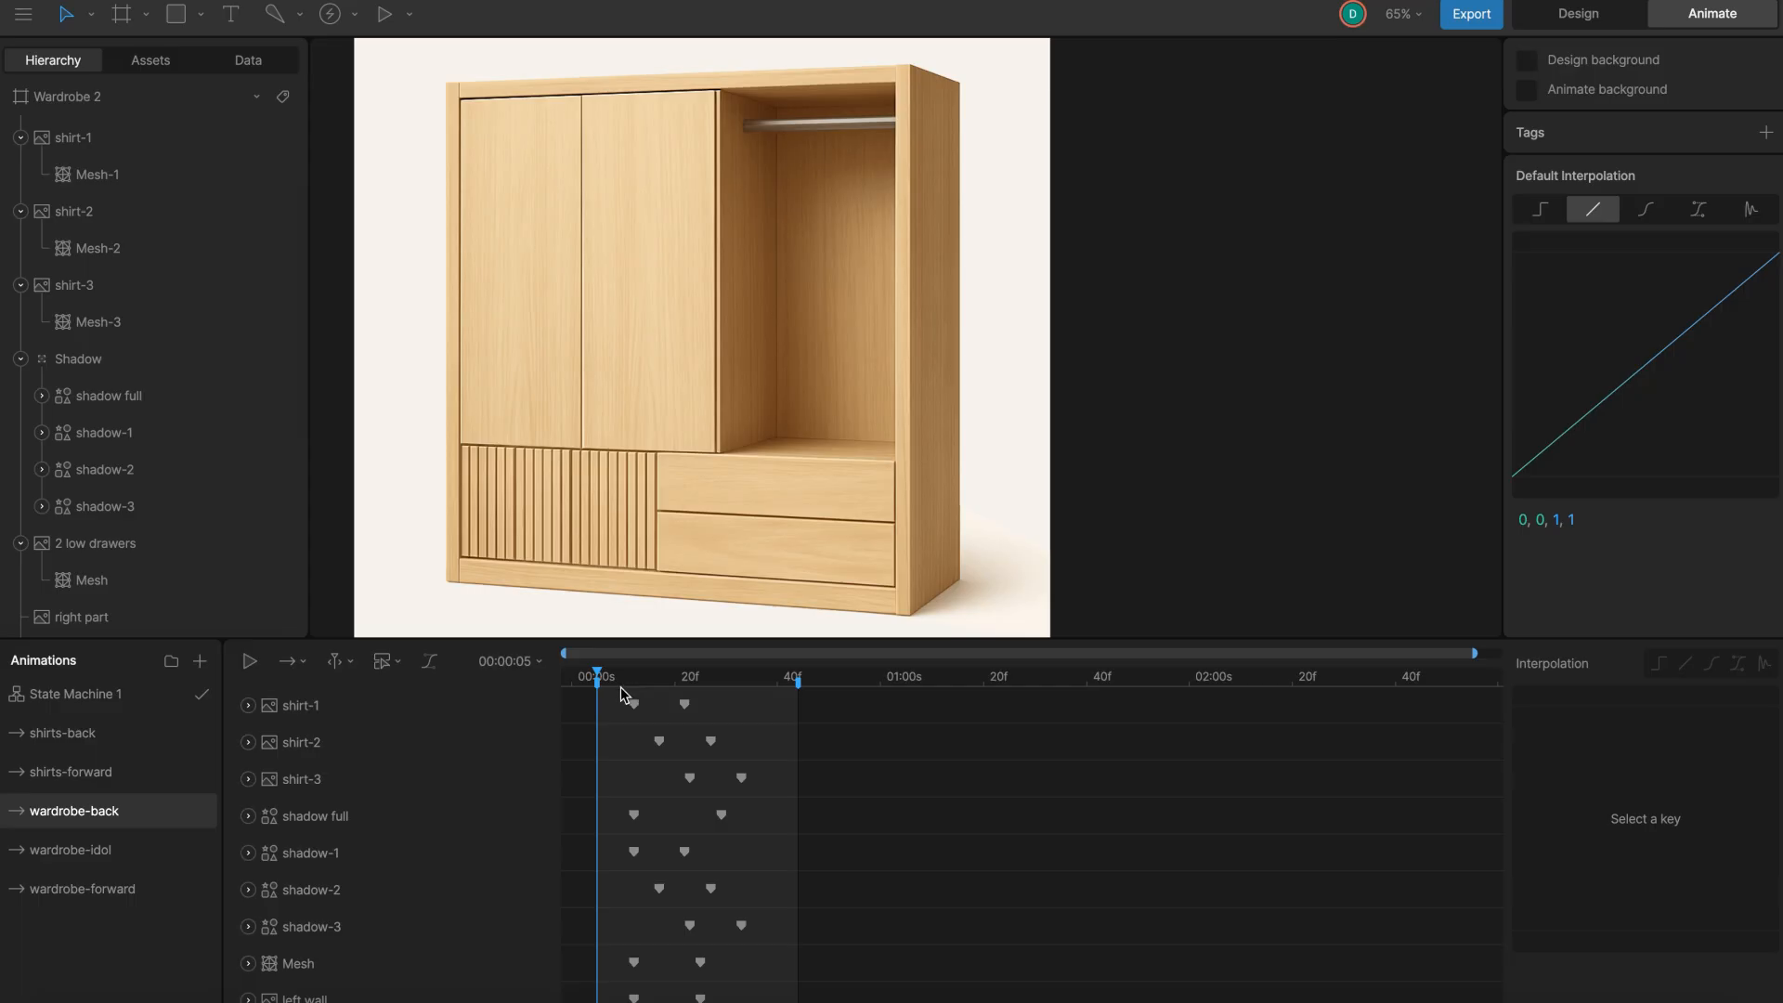
left_click(112, 851)
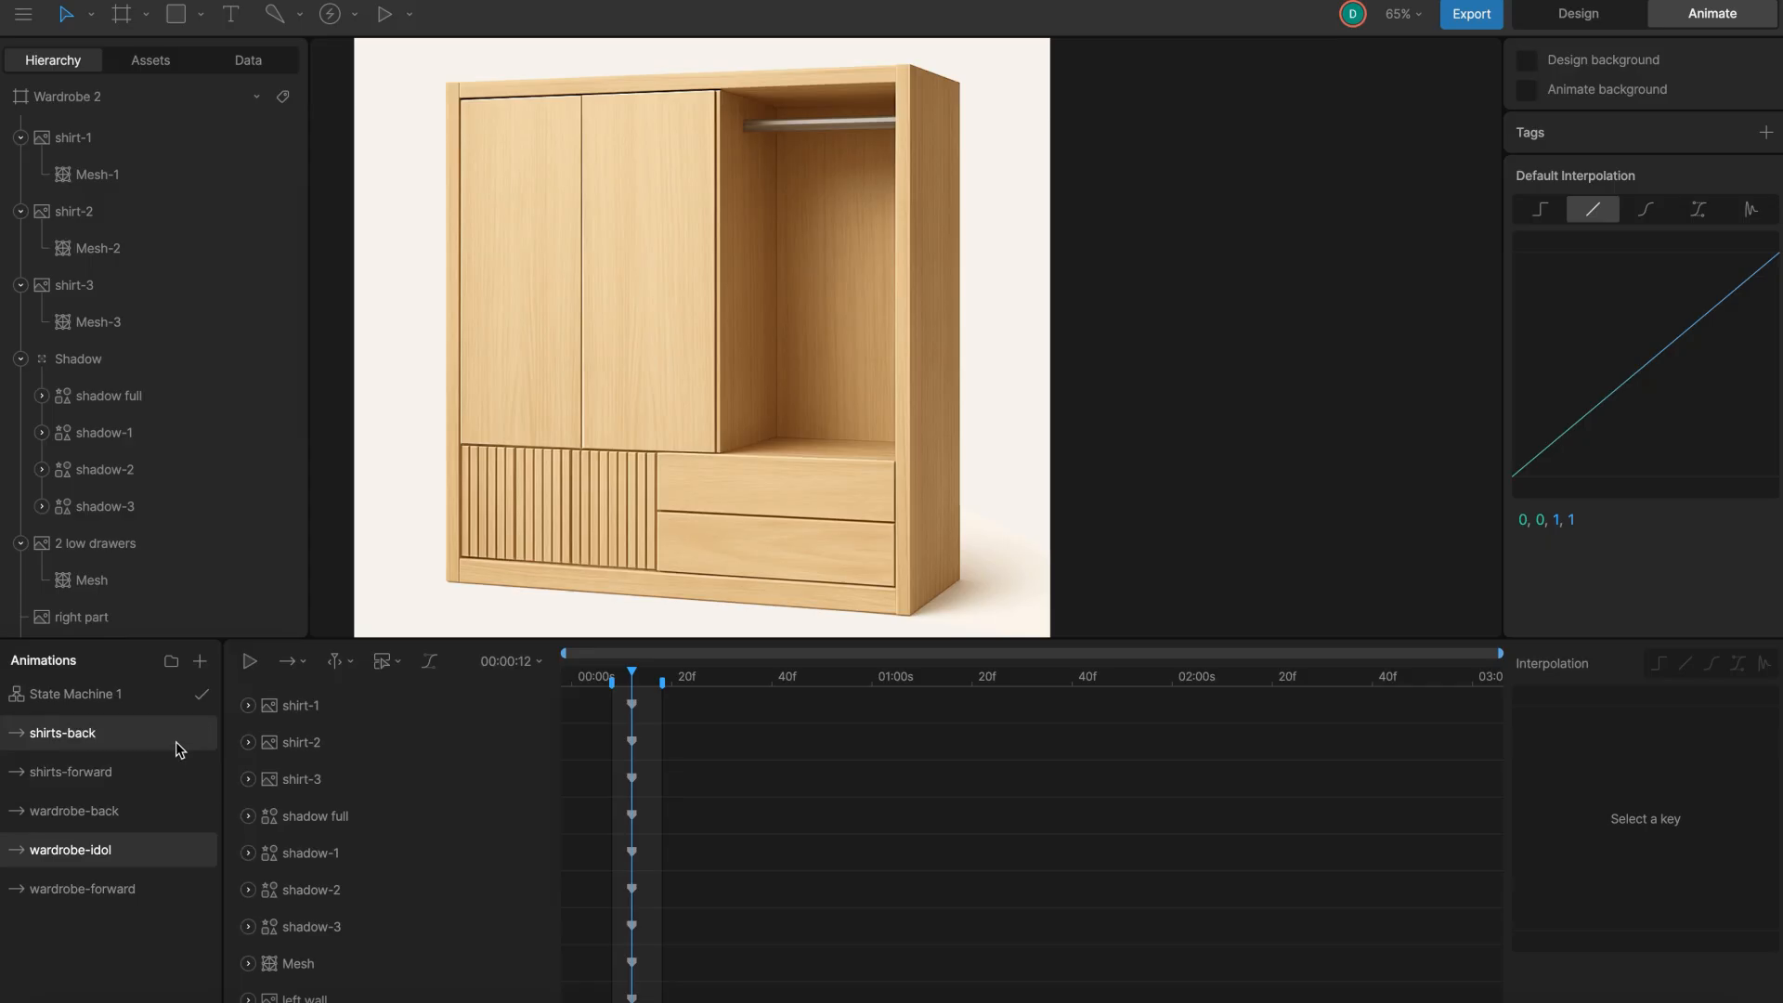
Open State Machine 1 and inspect its Wardrobe hover input.
left_click(134, 699)
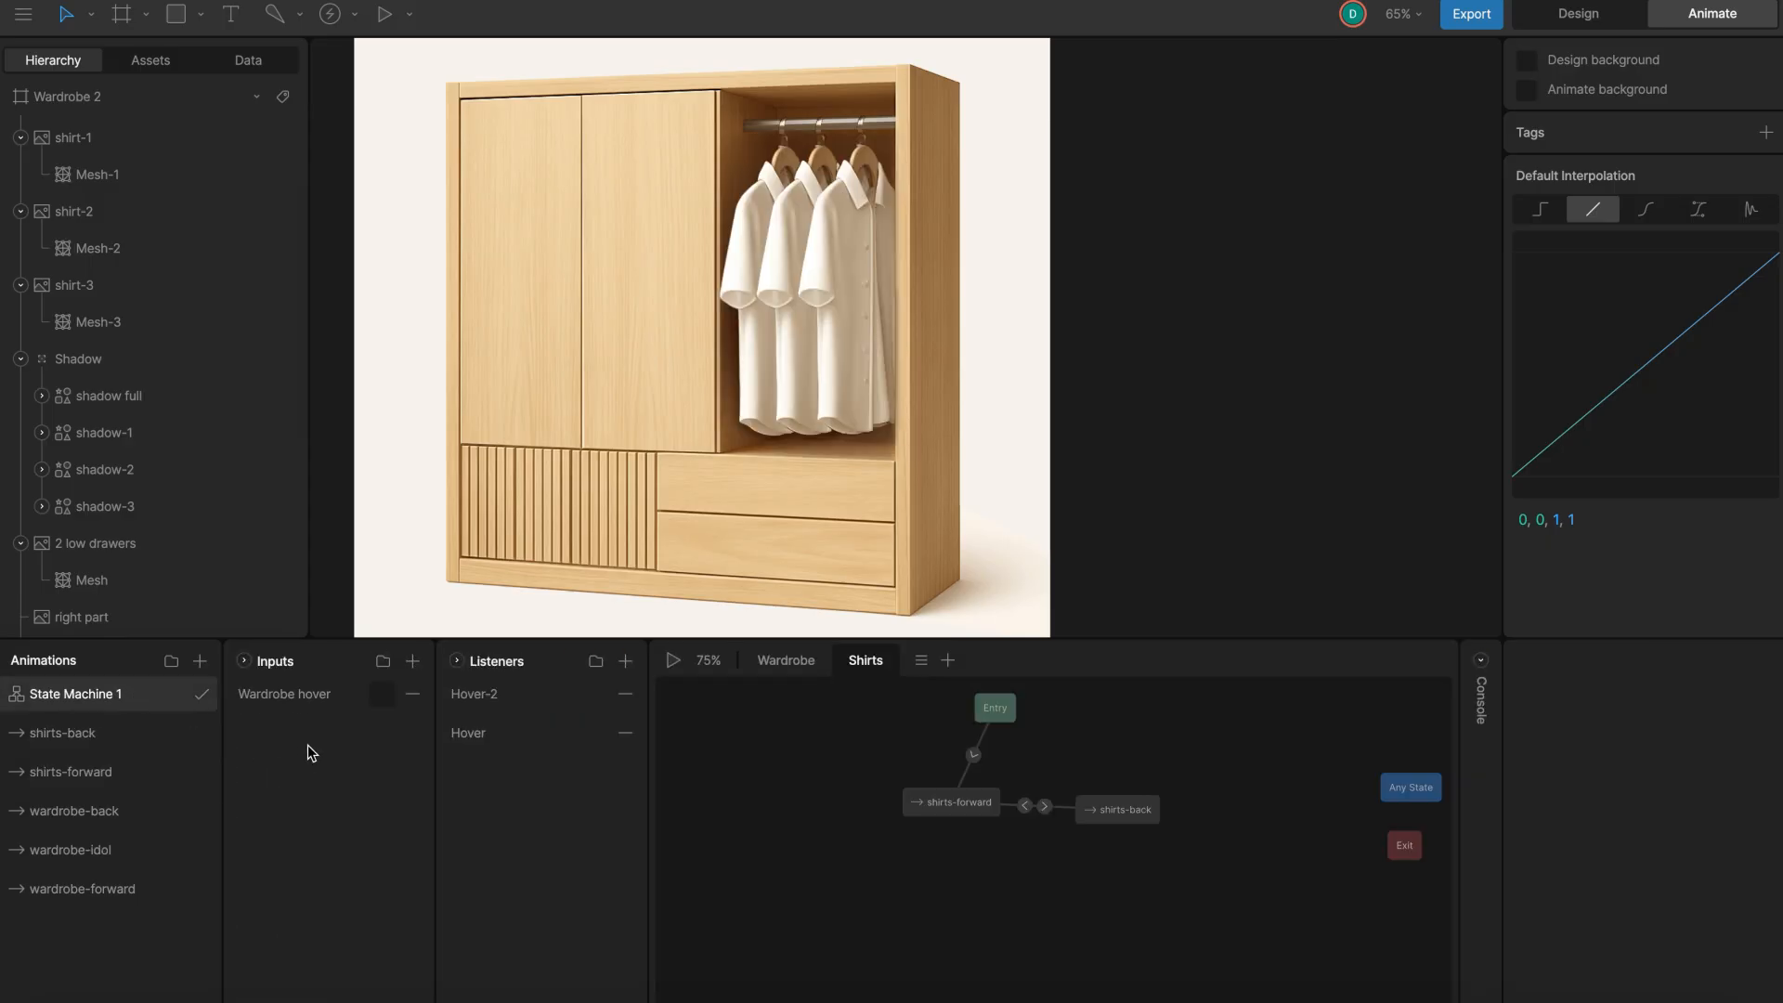
left_click(292, 700)
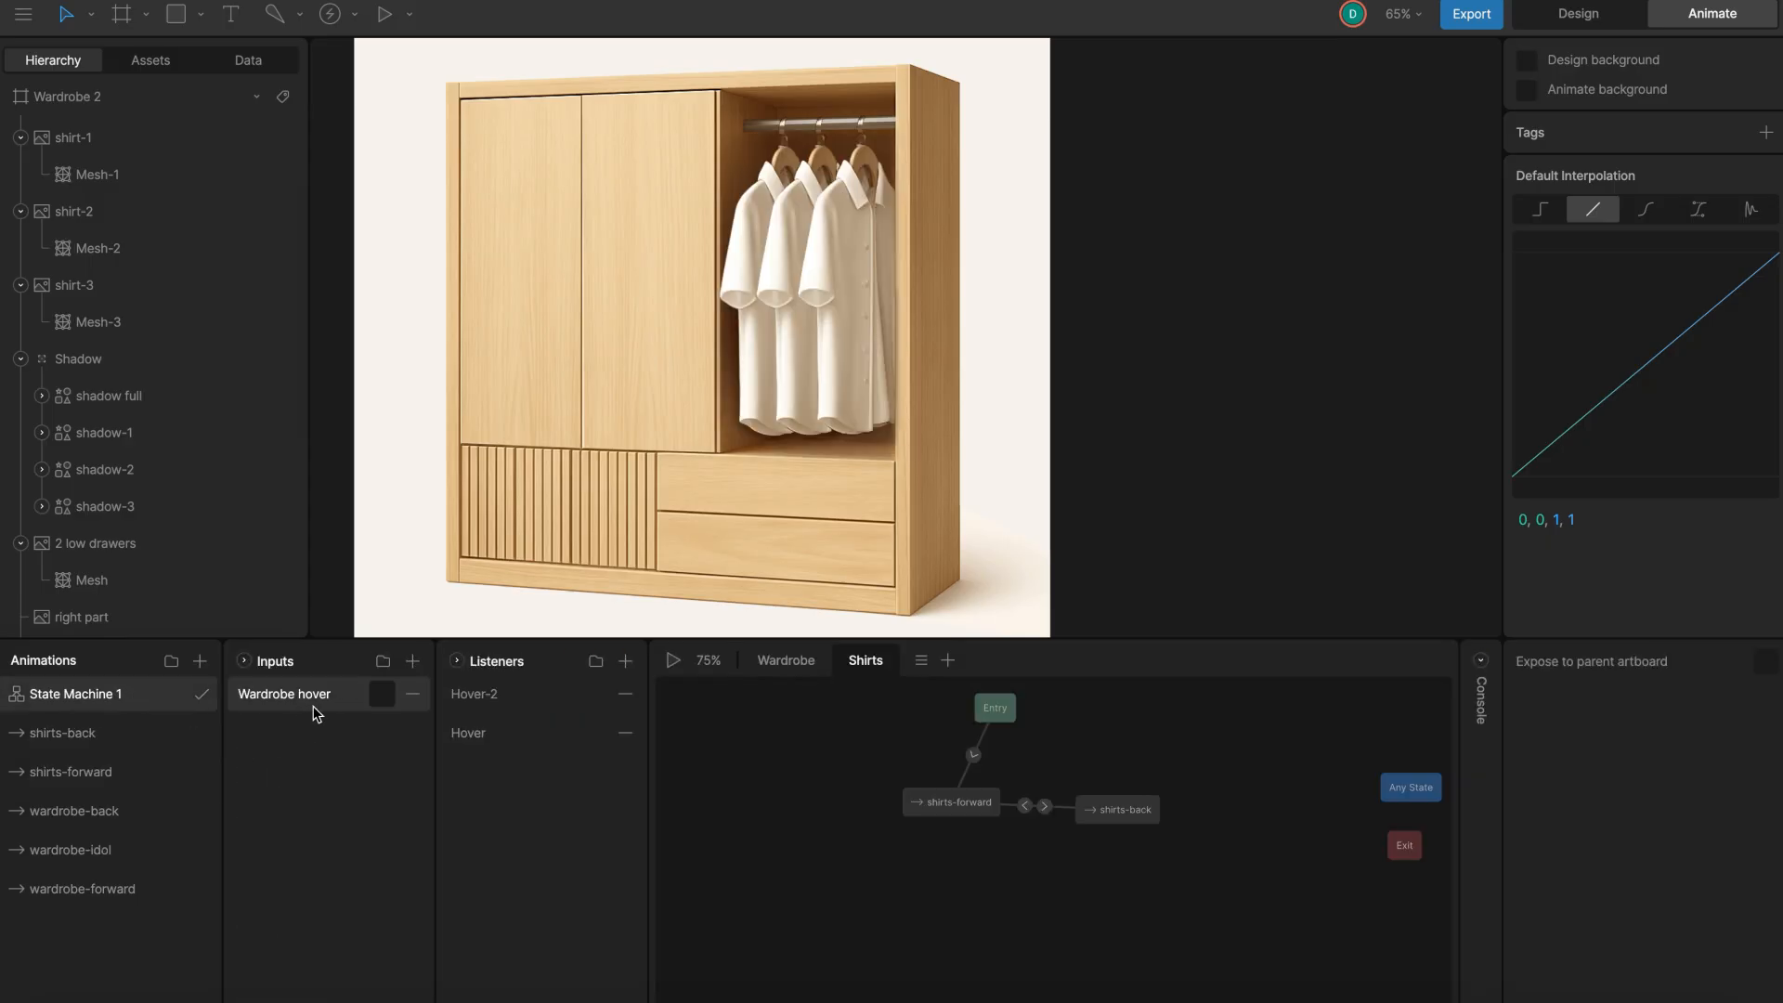
left_click(377, 700)
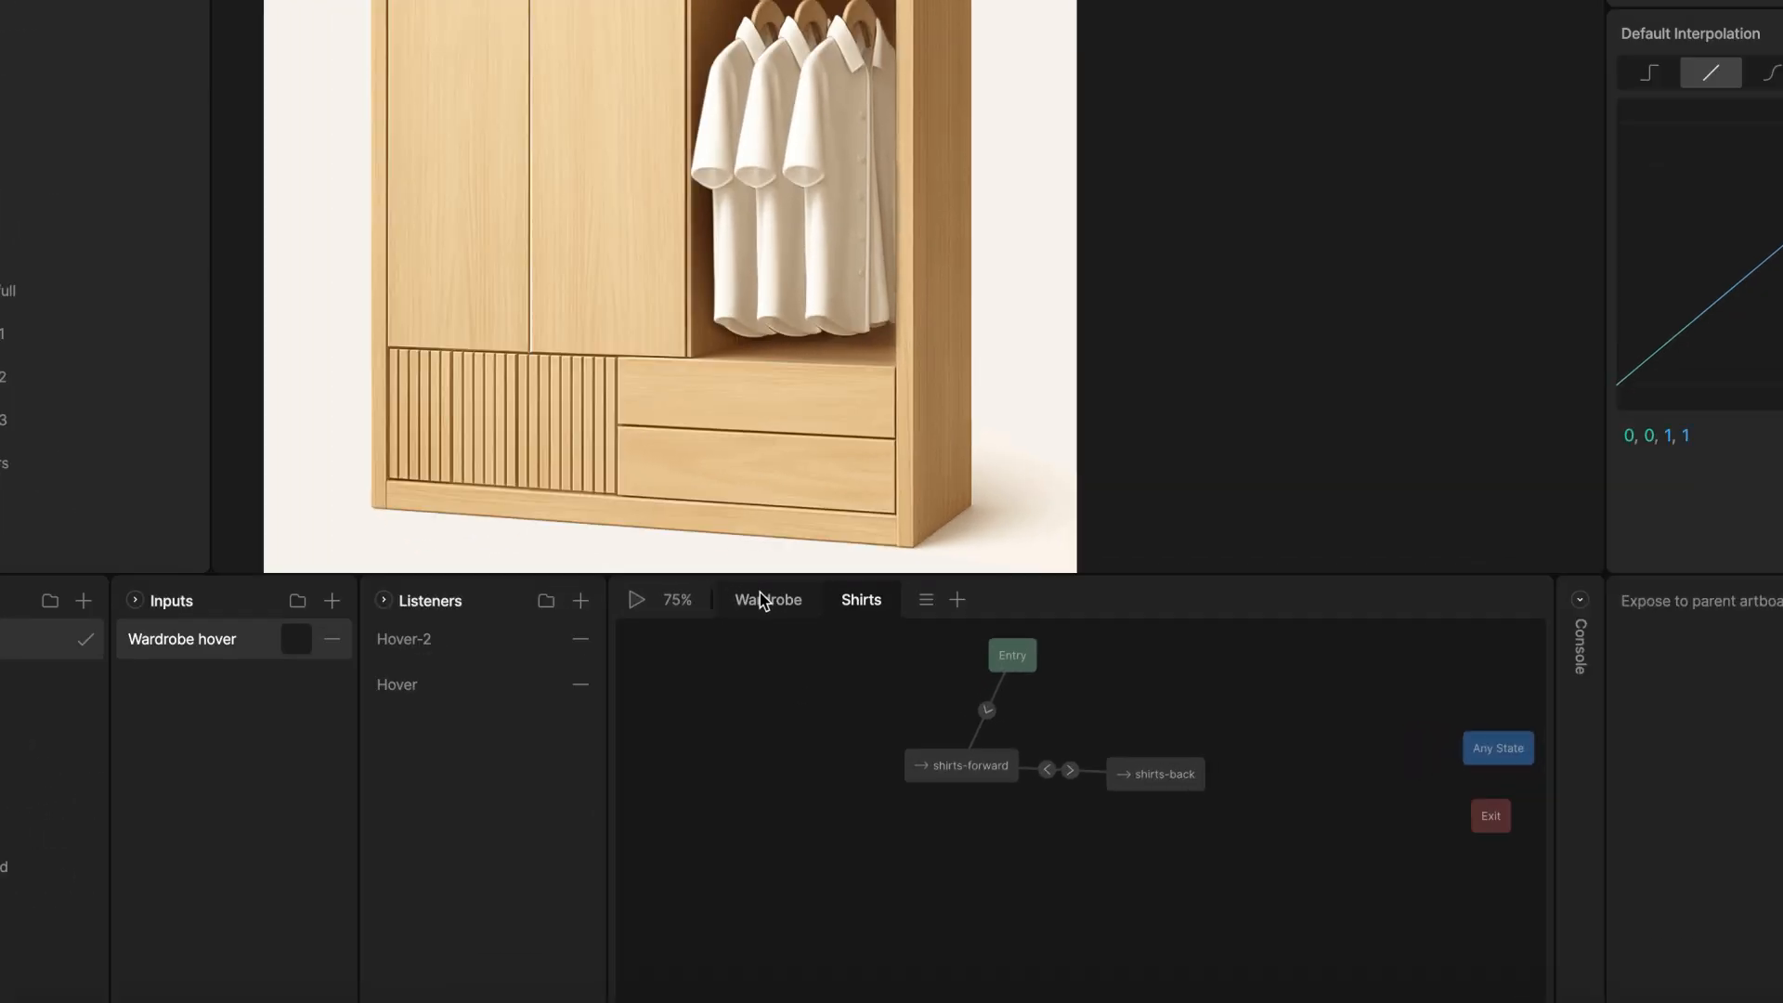
Examine the Wardrobe layer's transition conditions from wardrobe-idol to wardrobe-forward and between wardrobe-forward and wardrobe-back.
left_click(762, 599)
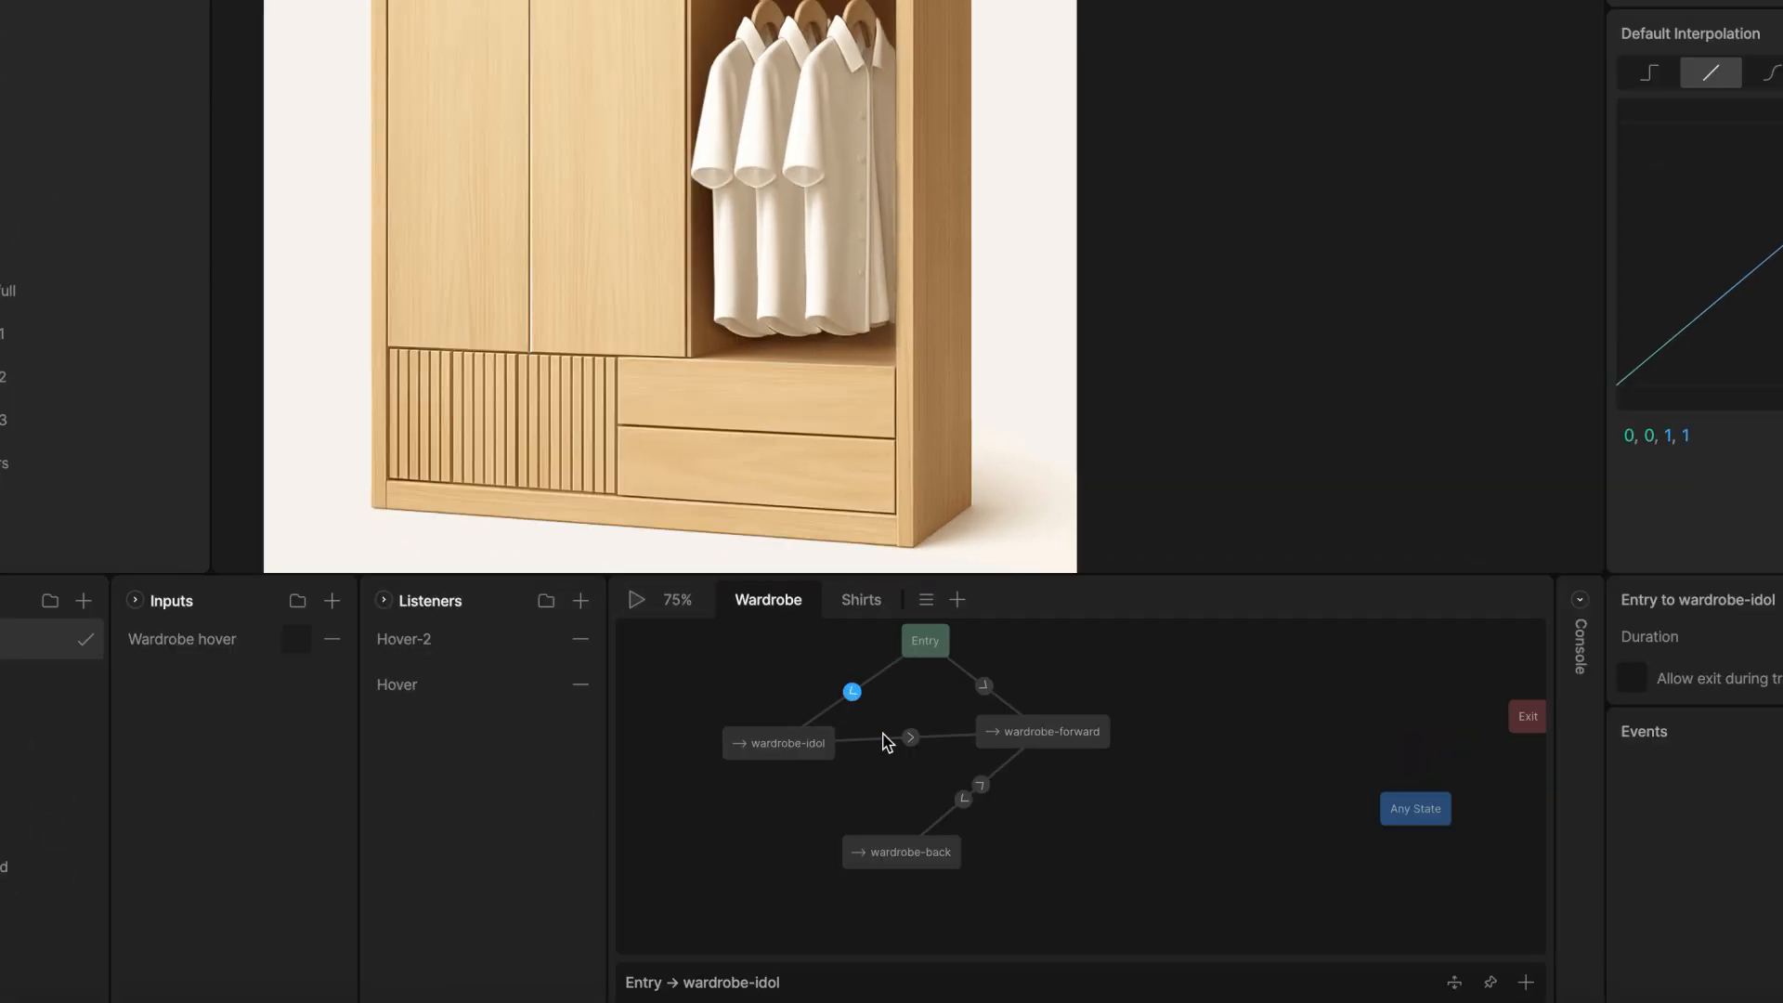
left_click(794, 755)
left_click(911, 738)
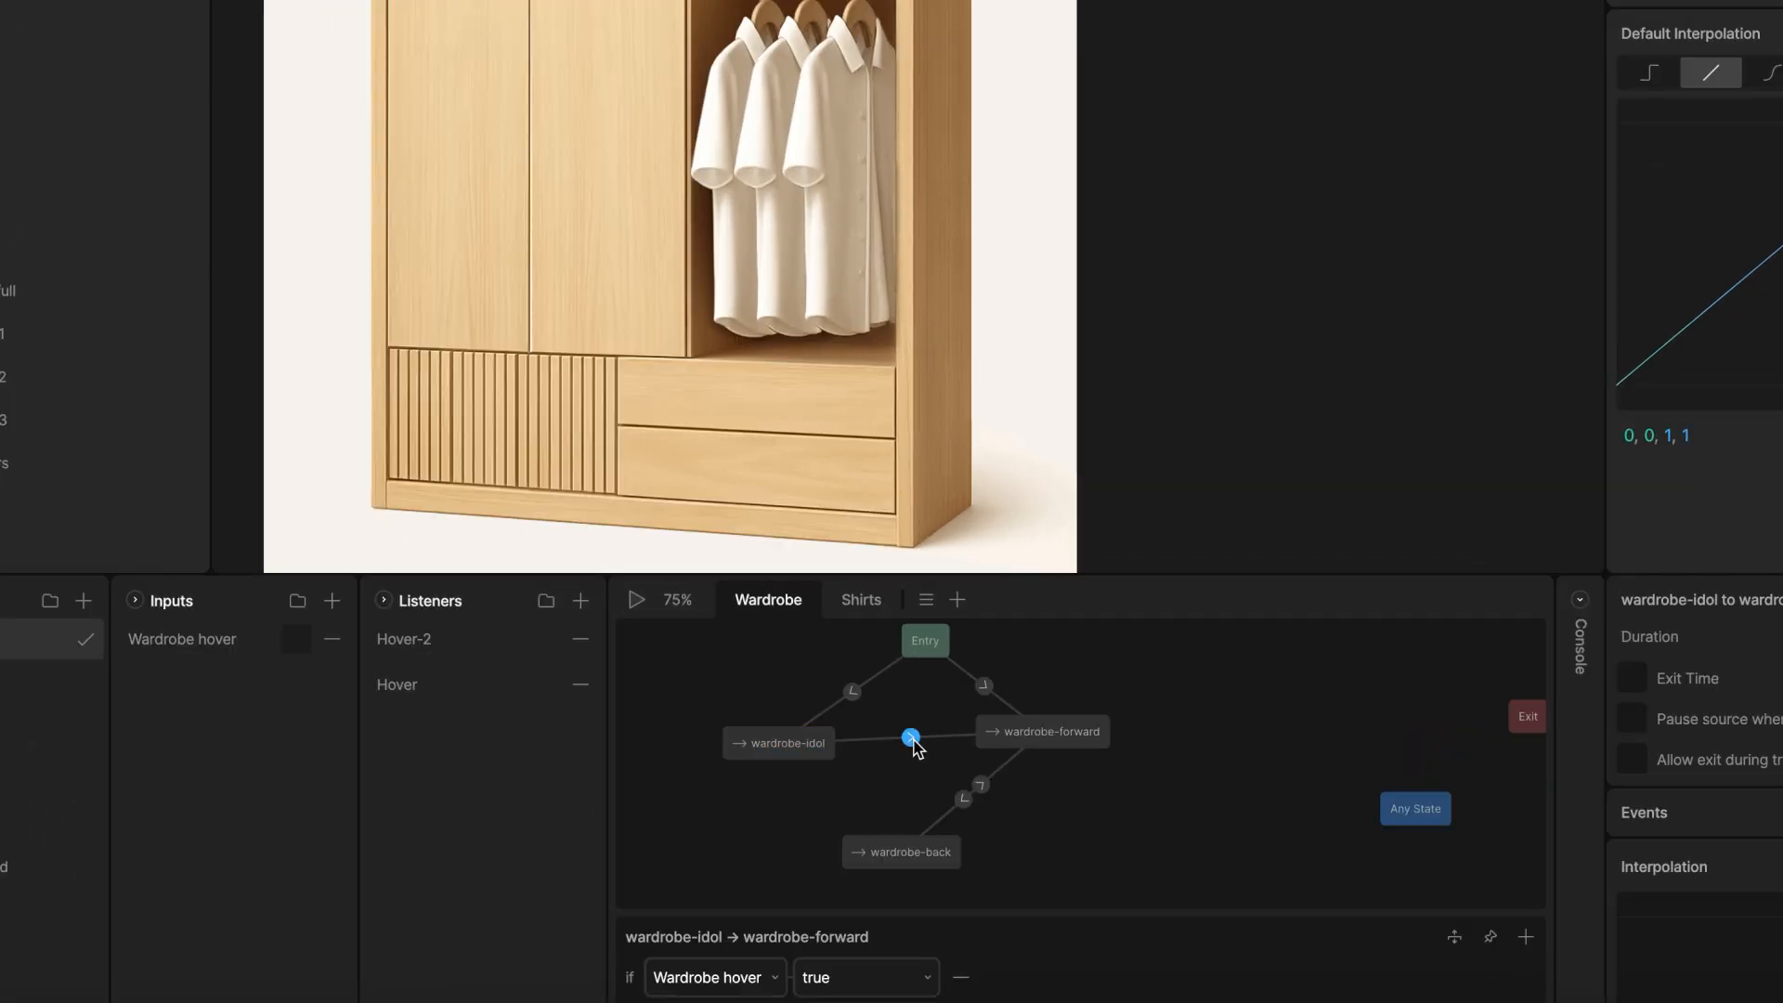
left_click(963, 798)
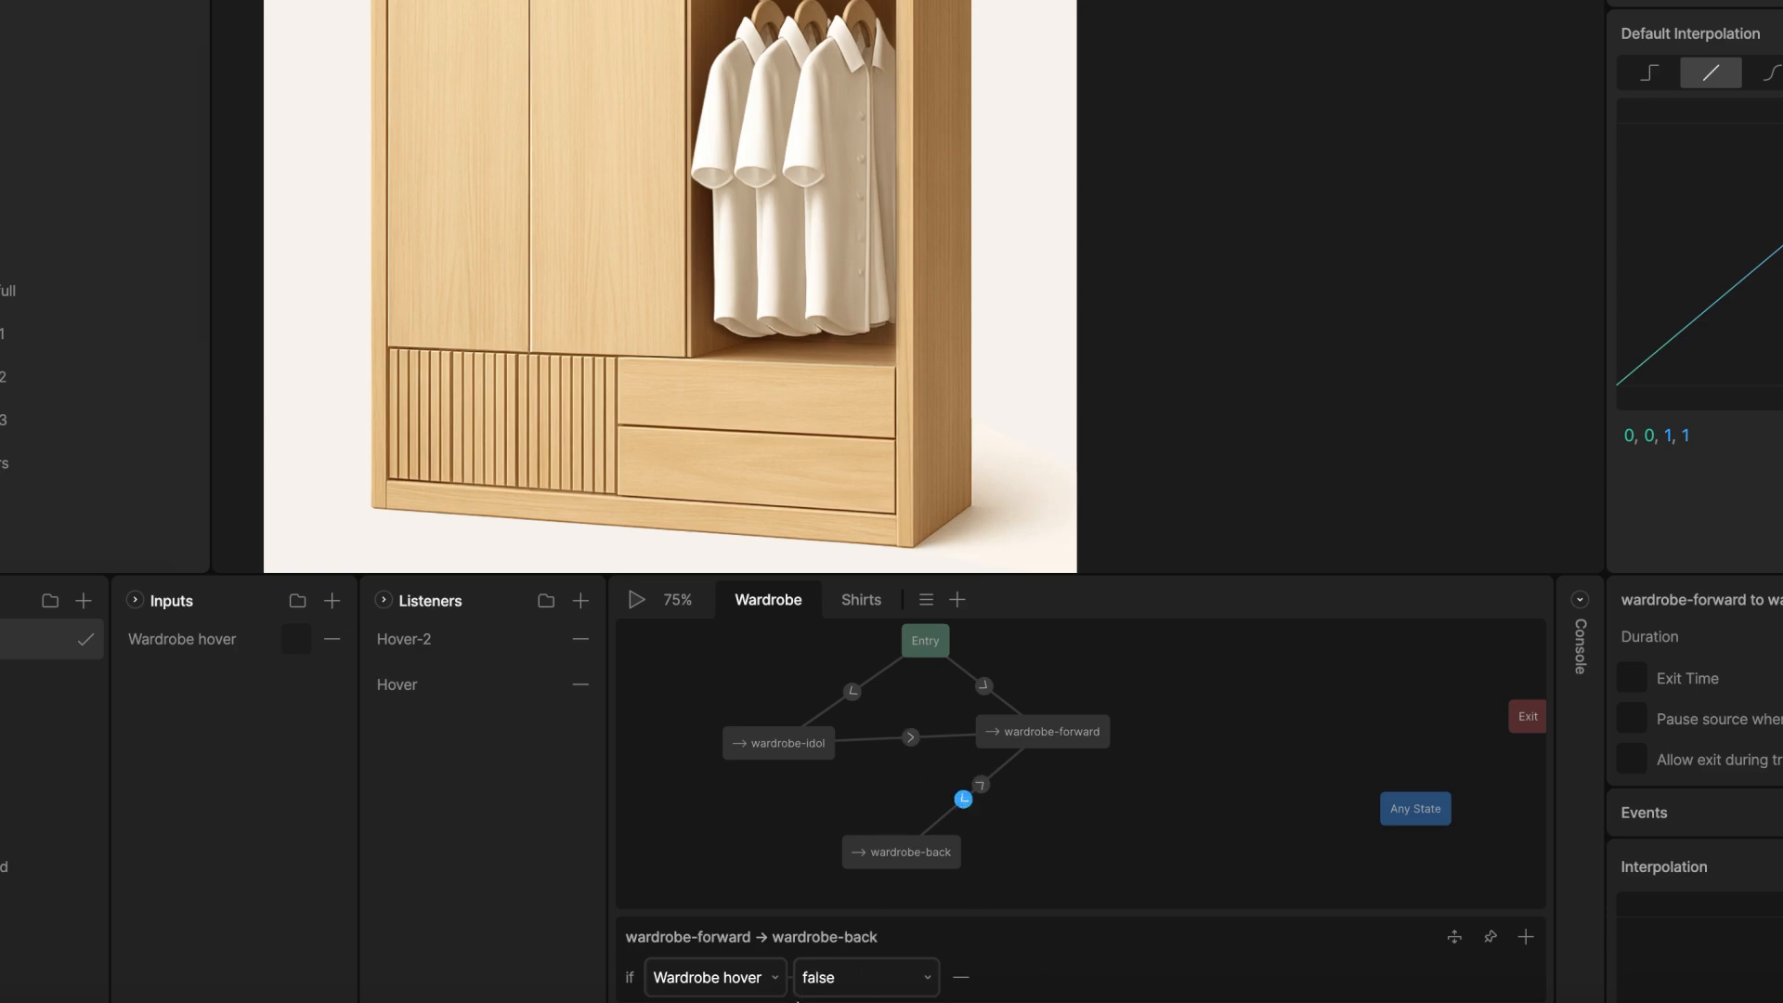
left_click(982, 786)
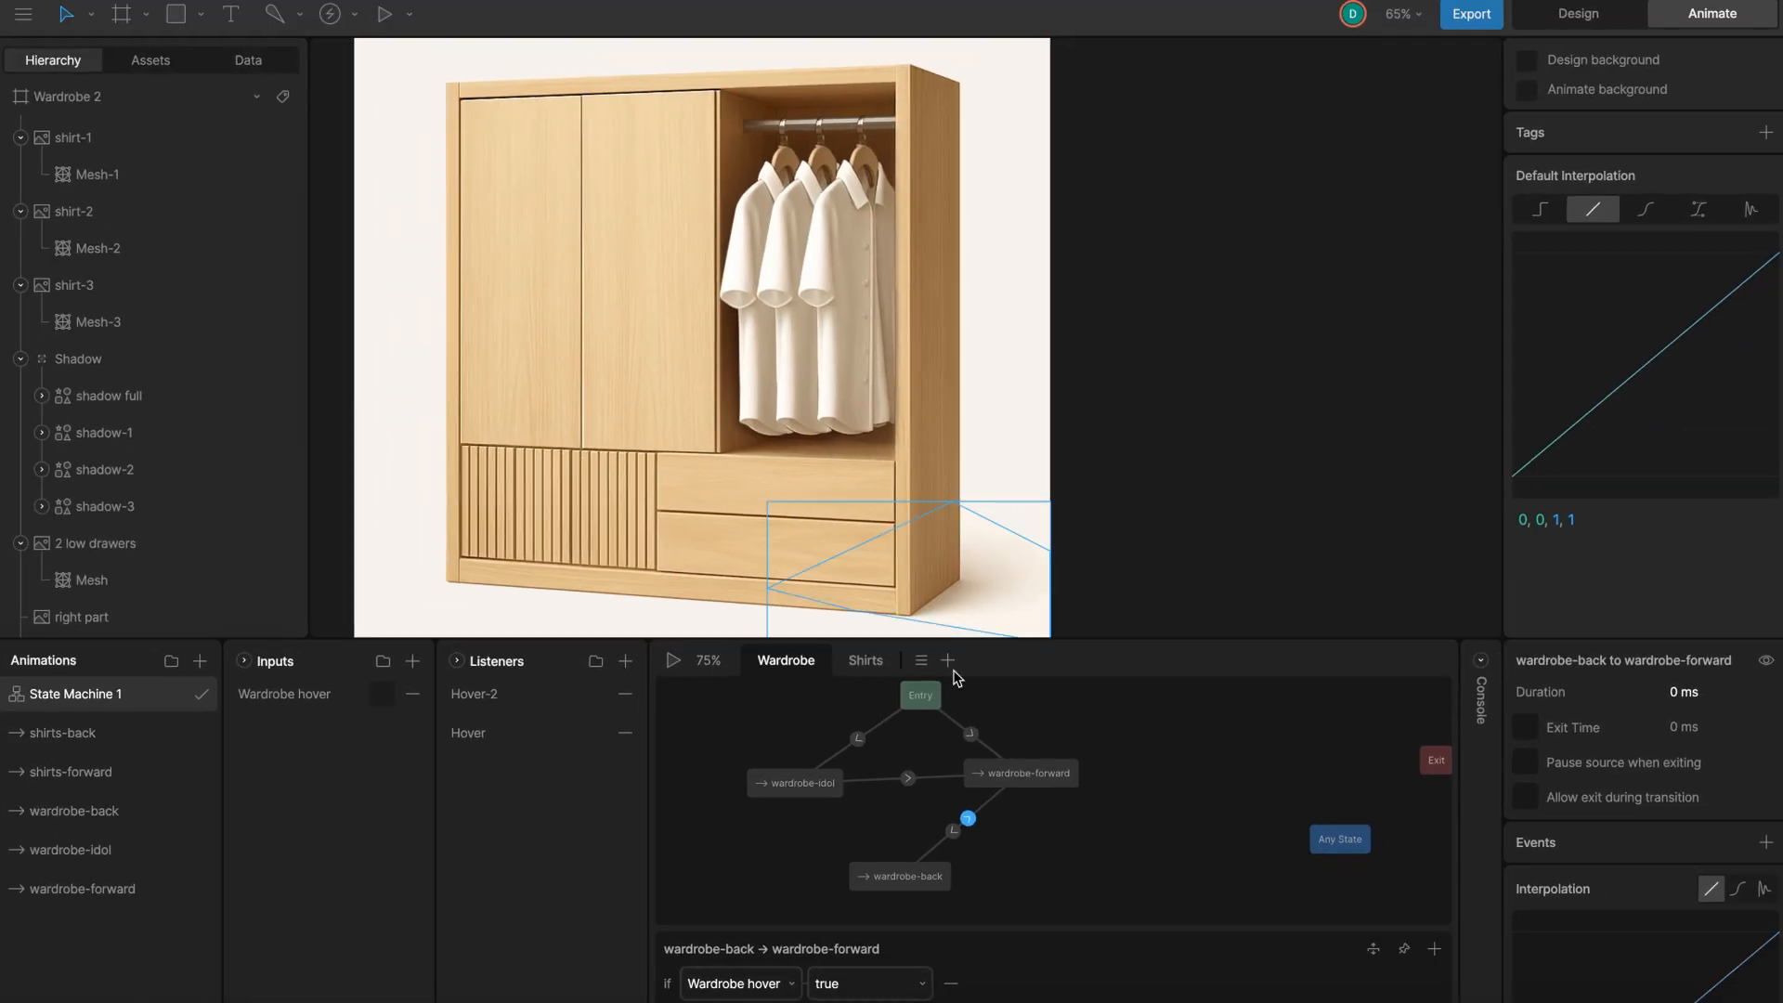
View the shirts-forward and shirts-back keyframes, scrub shirts-back to frame 25, and check its playback speed.
left_click(93, 770)
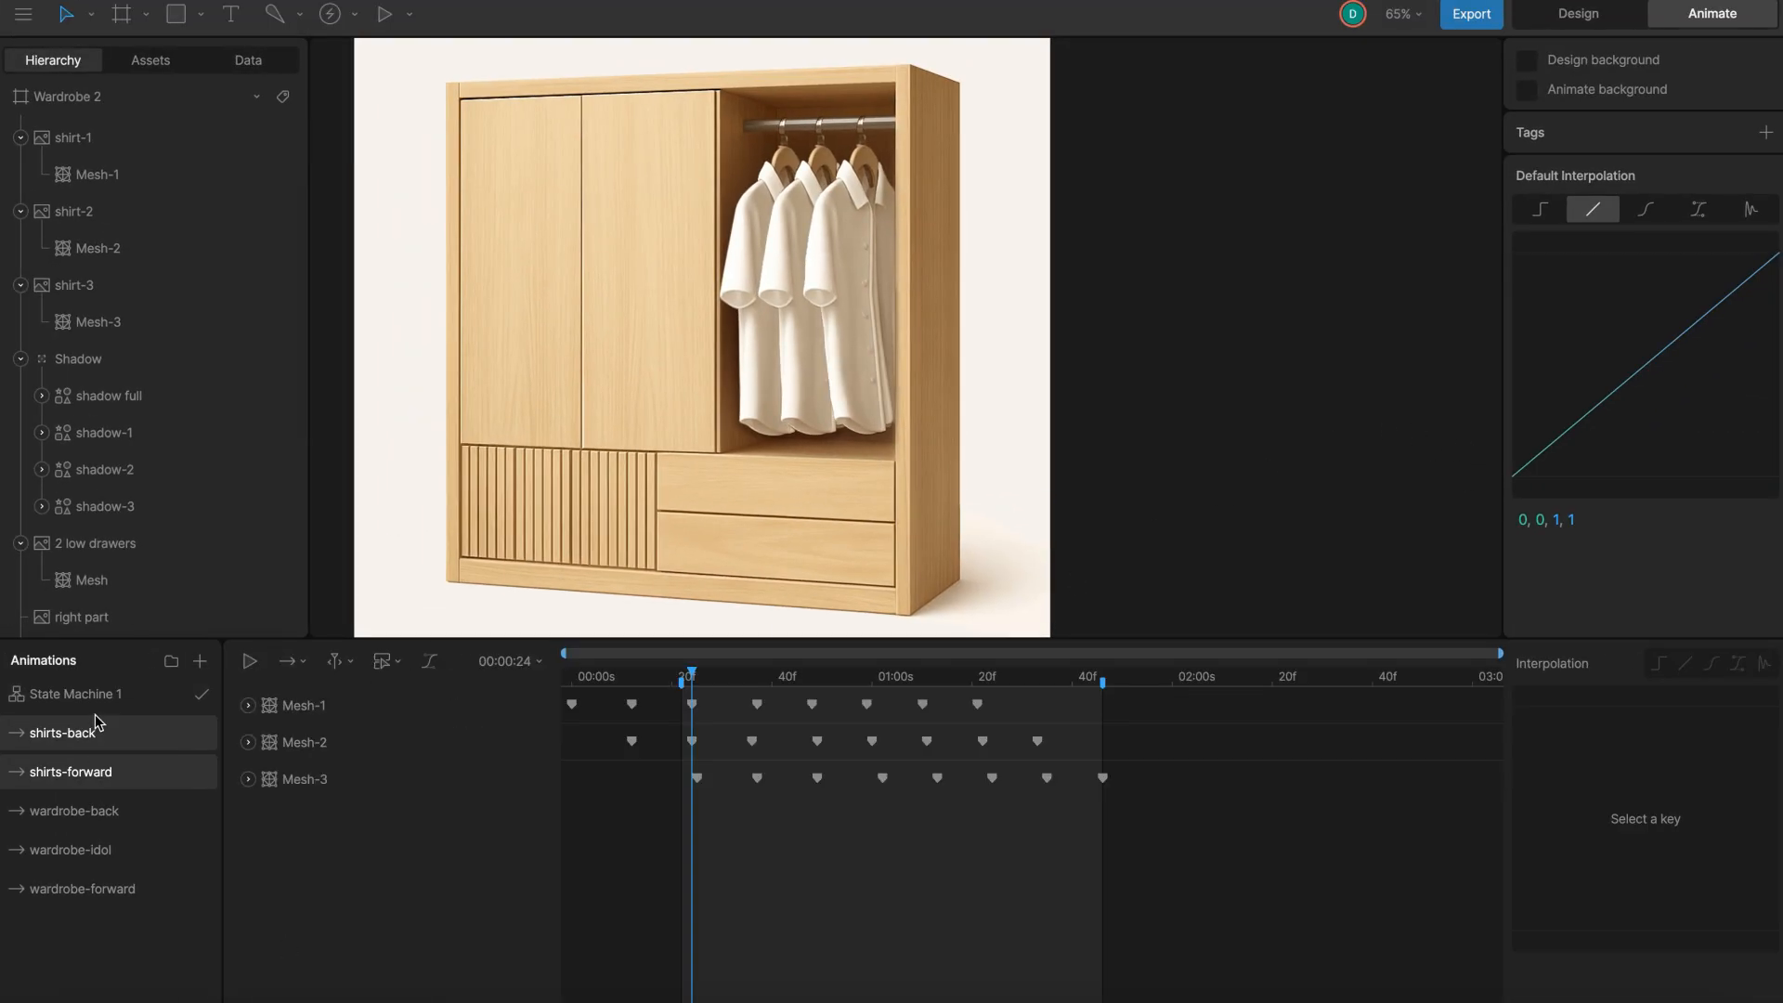
left_click(93, 732)
left_click_drag(770, 681, 694, 687)
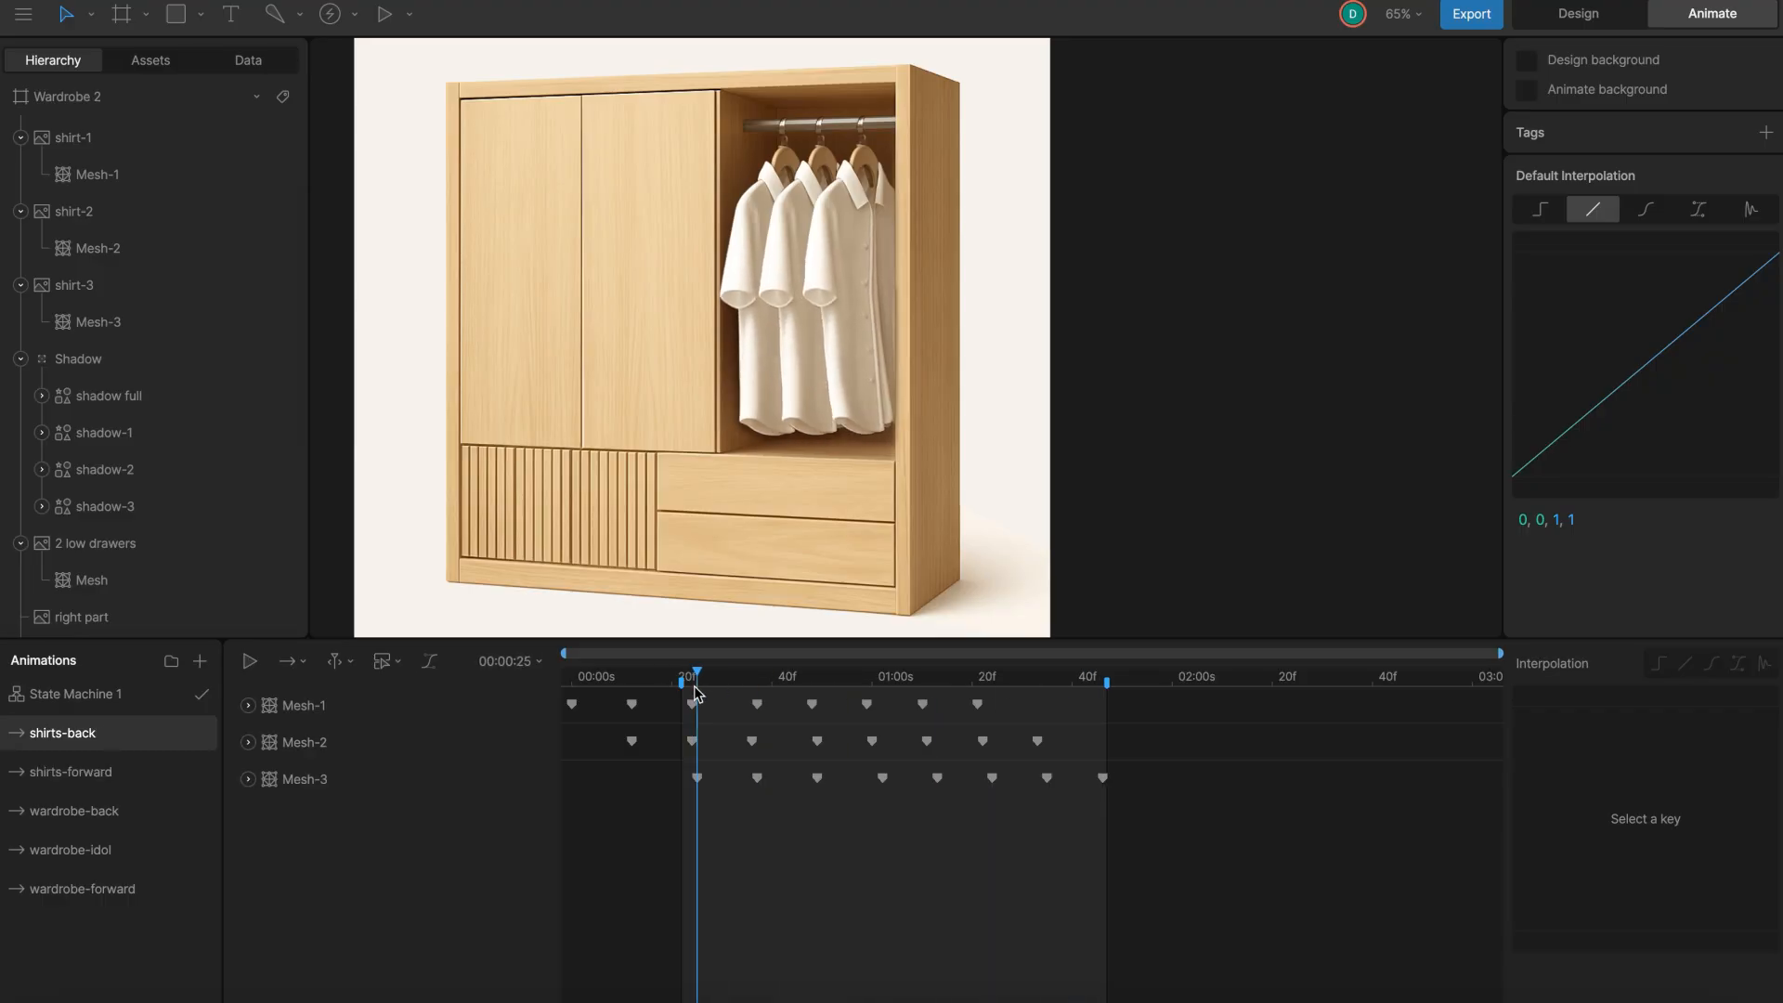
left_click(506, 660)
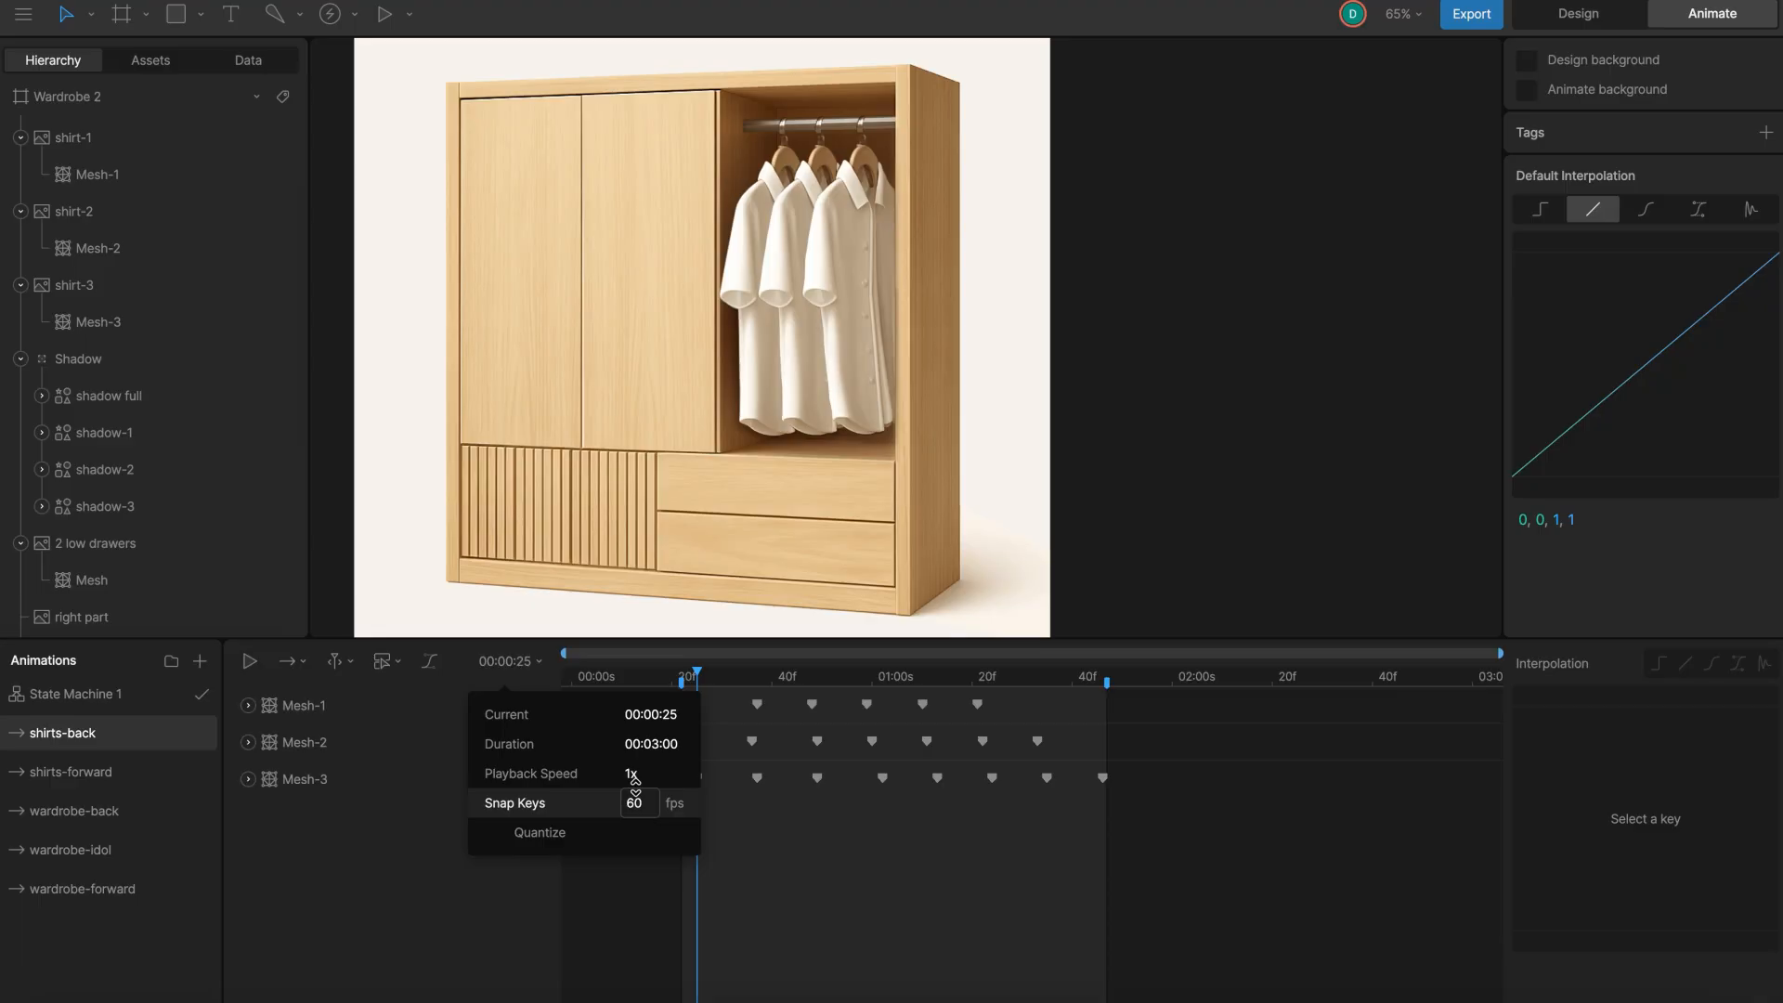
left_click(578, 876)
Examine the transition conditions in State Machine 1's Shirts layer from Entry to shirts-forward and between shirts-forward and shirts-back.
left_click(98, 694)
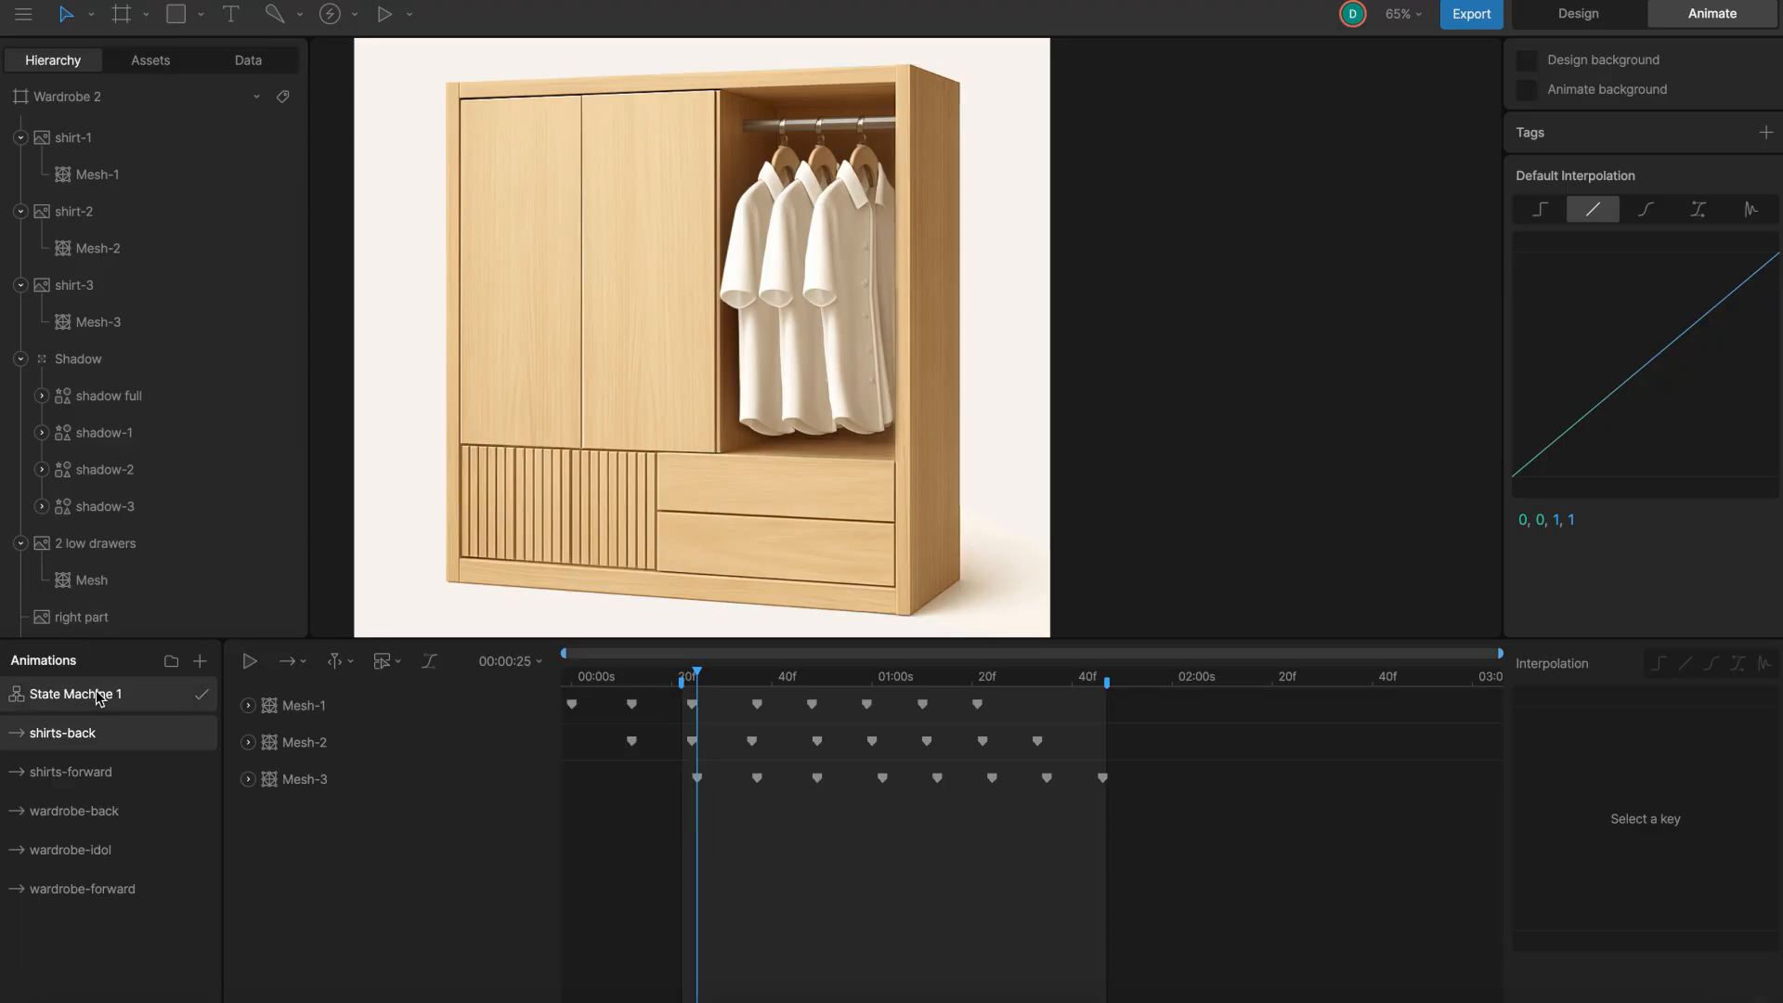
left_click(872, 663)
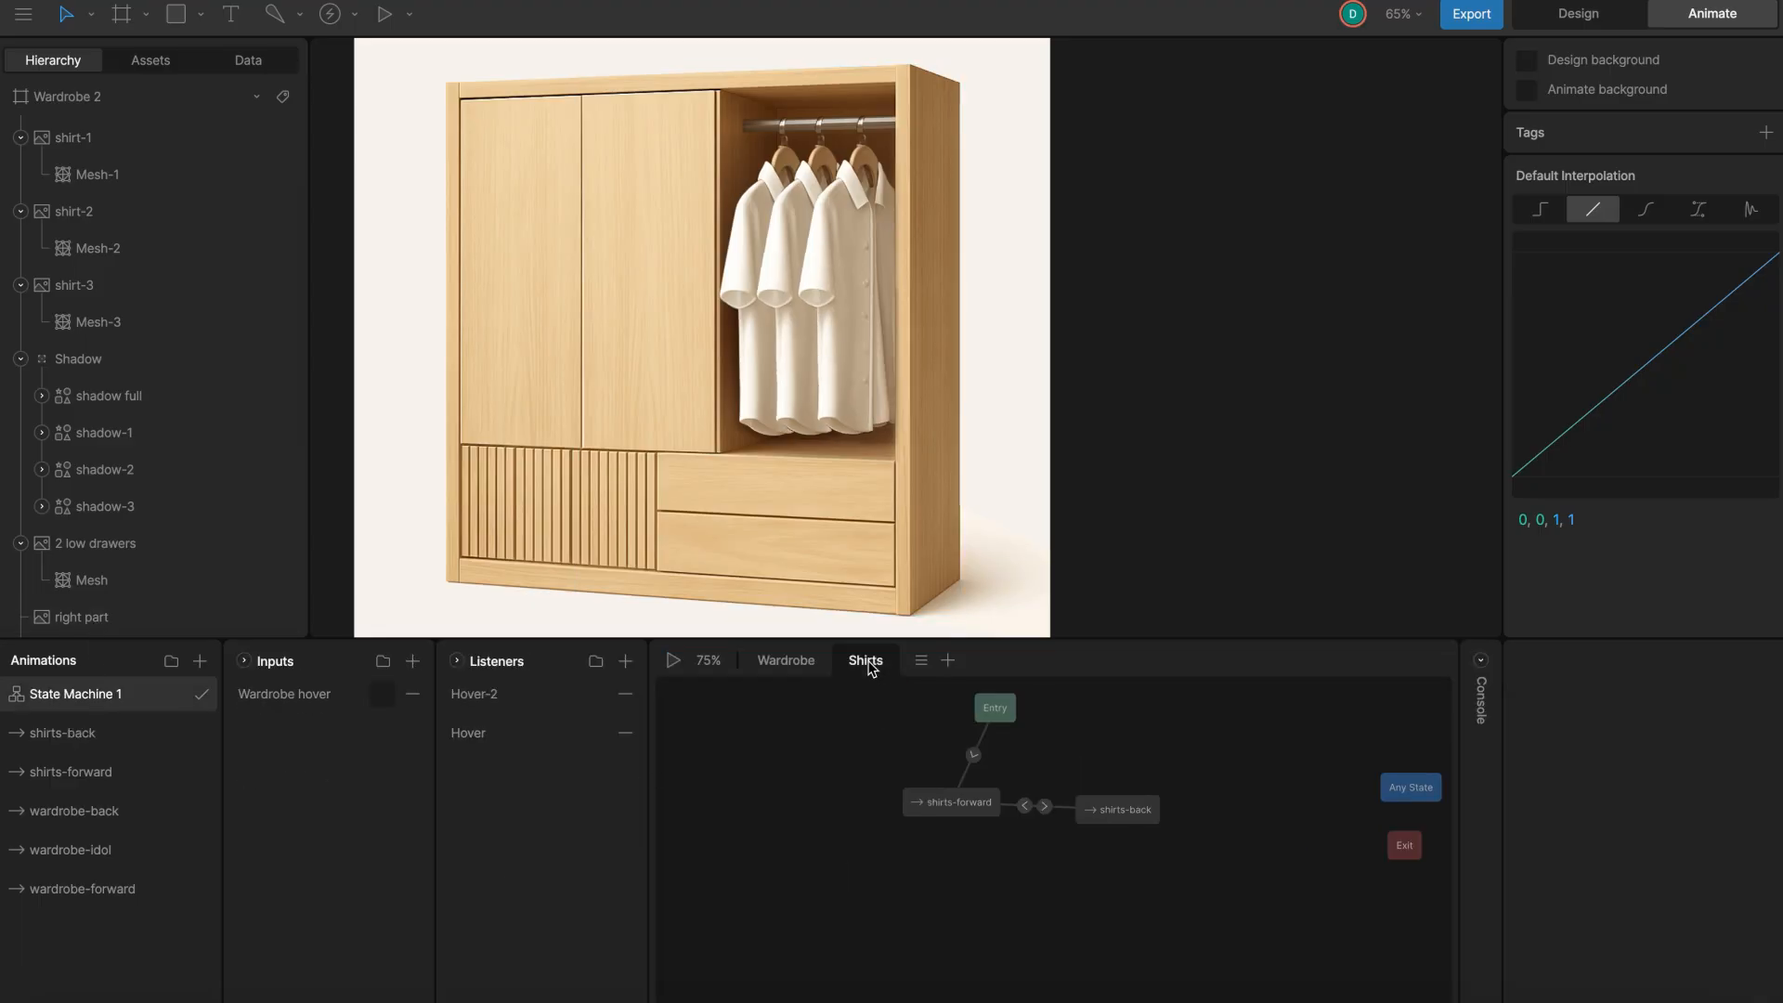
left_click(974, 756)
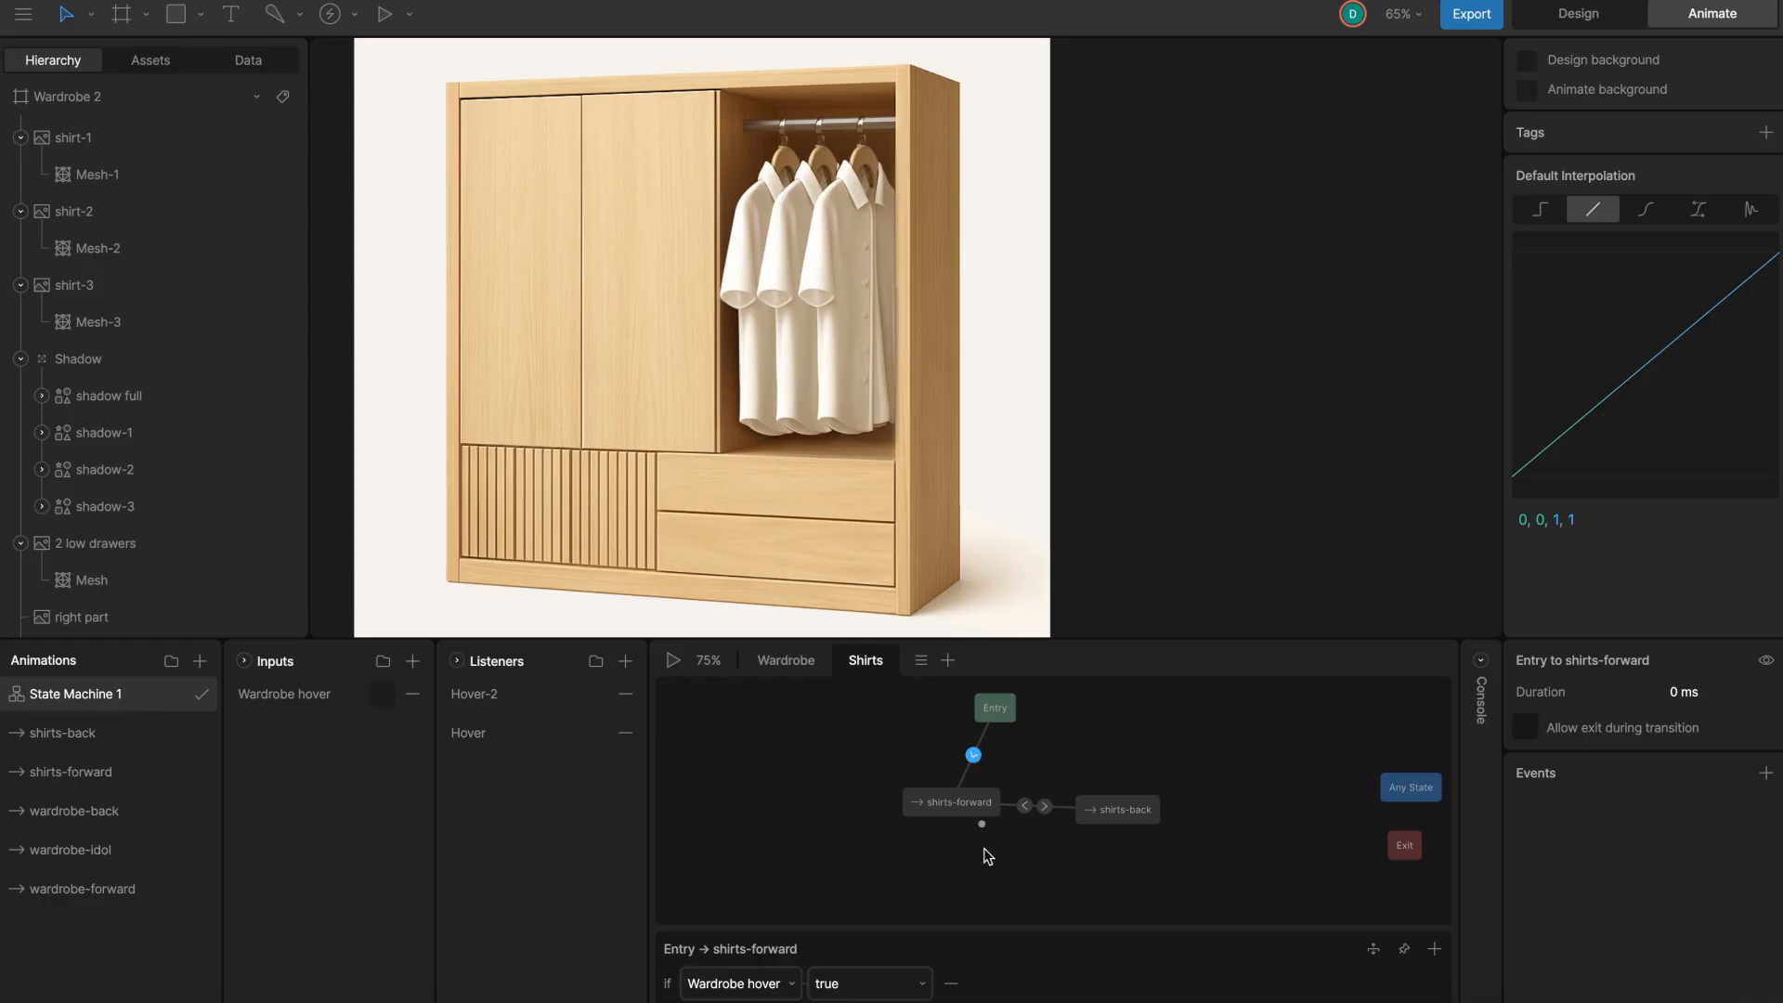
left_click(1043, 808)
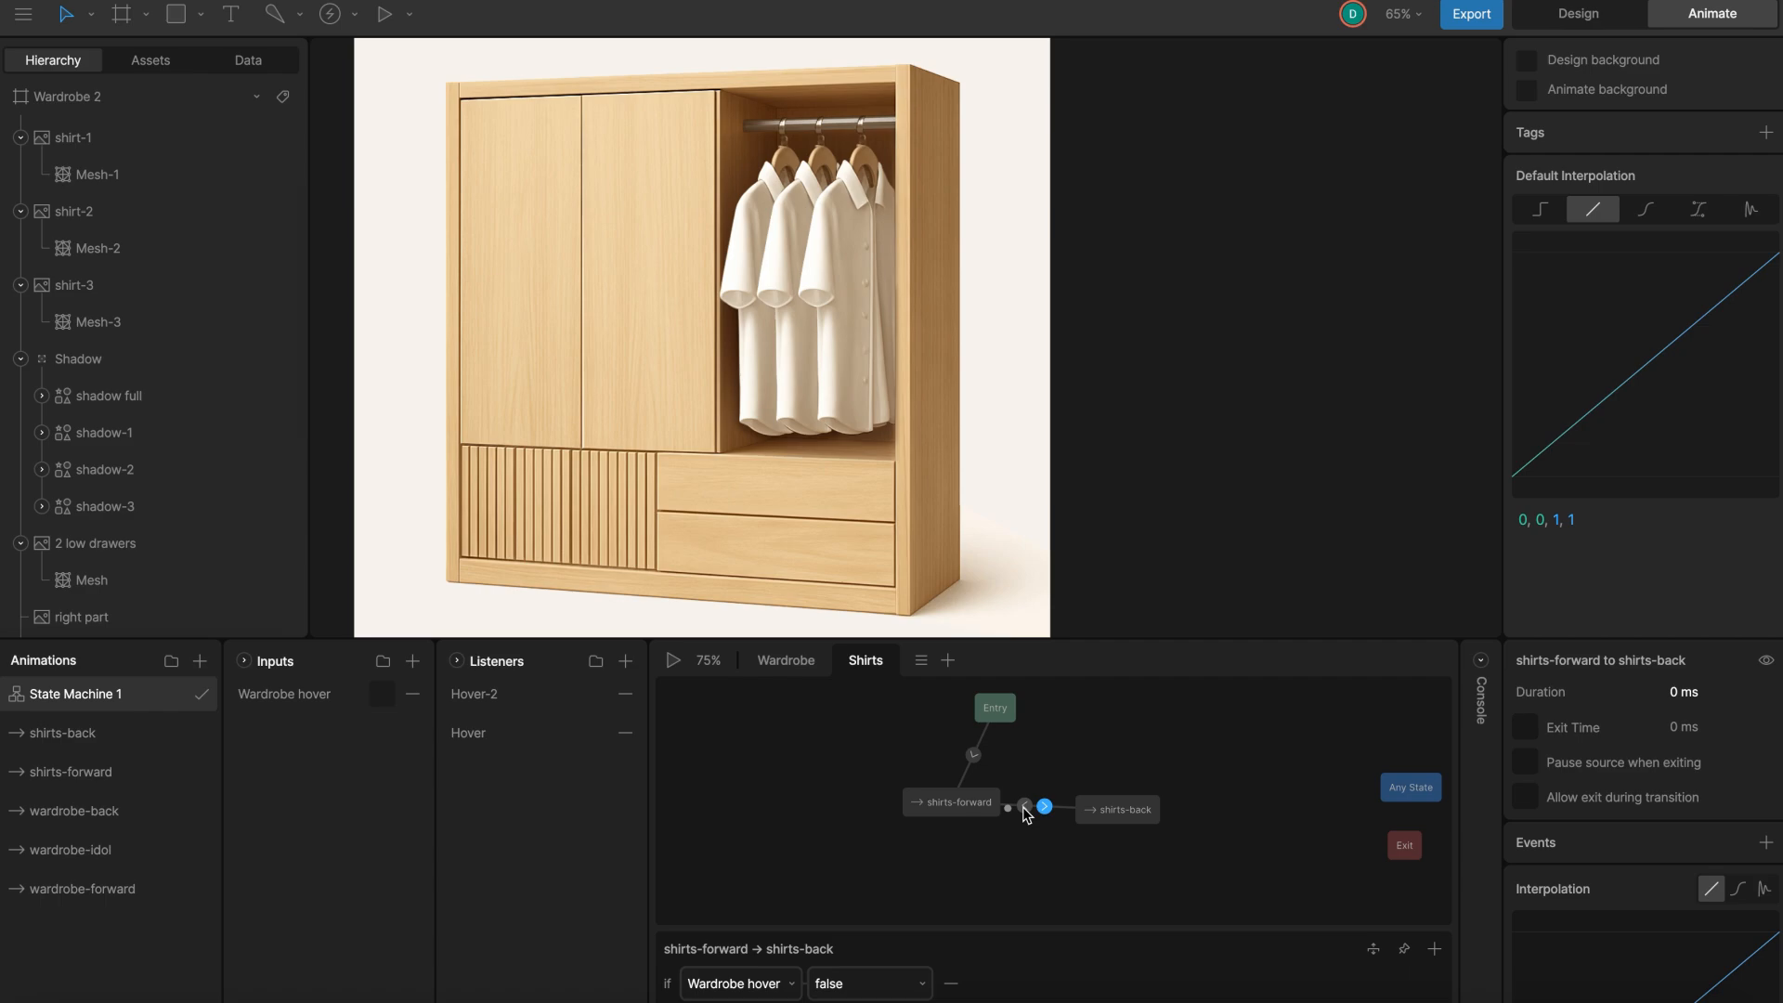
left_click(1025, 807)
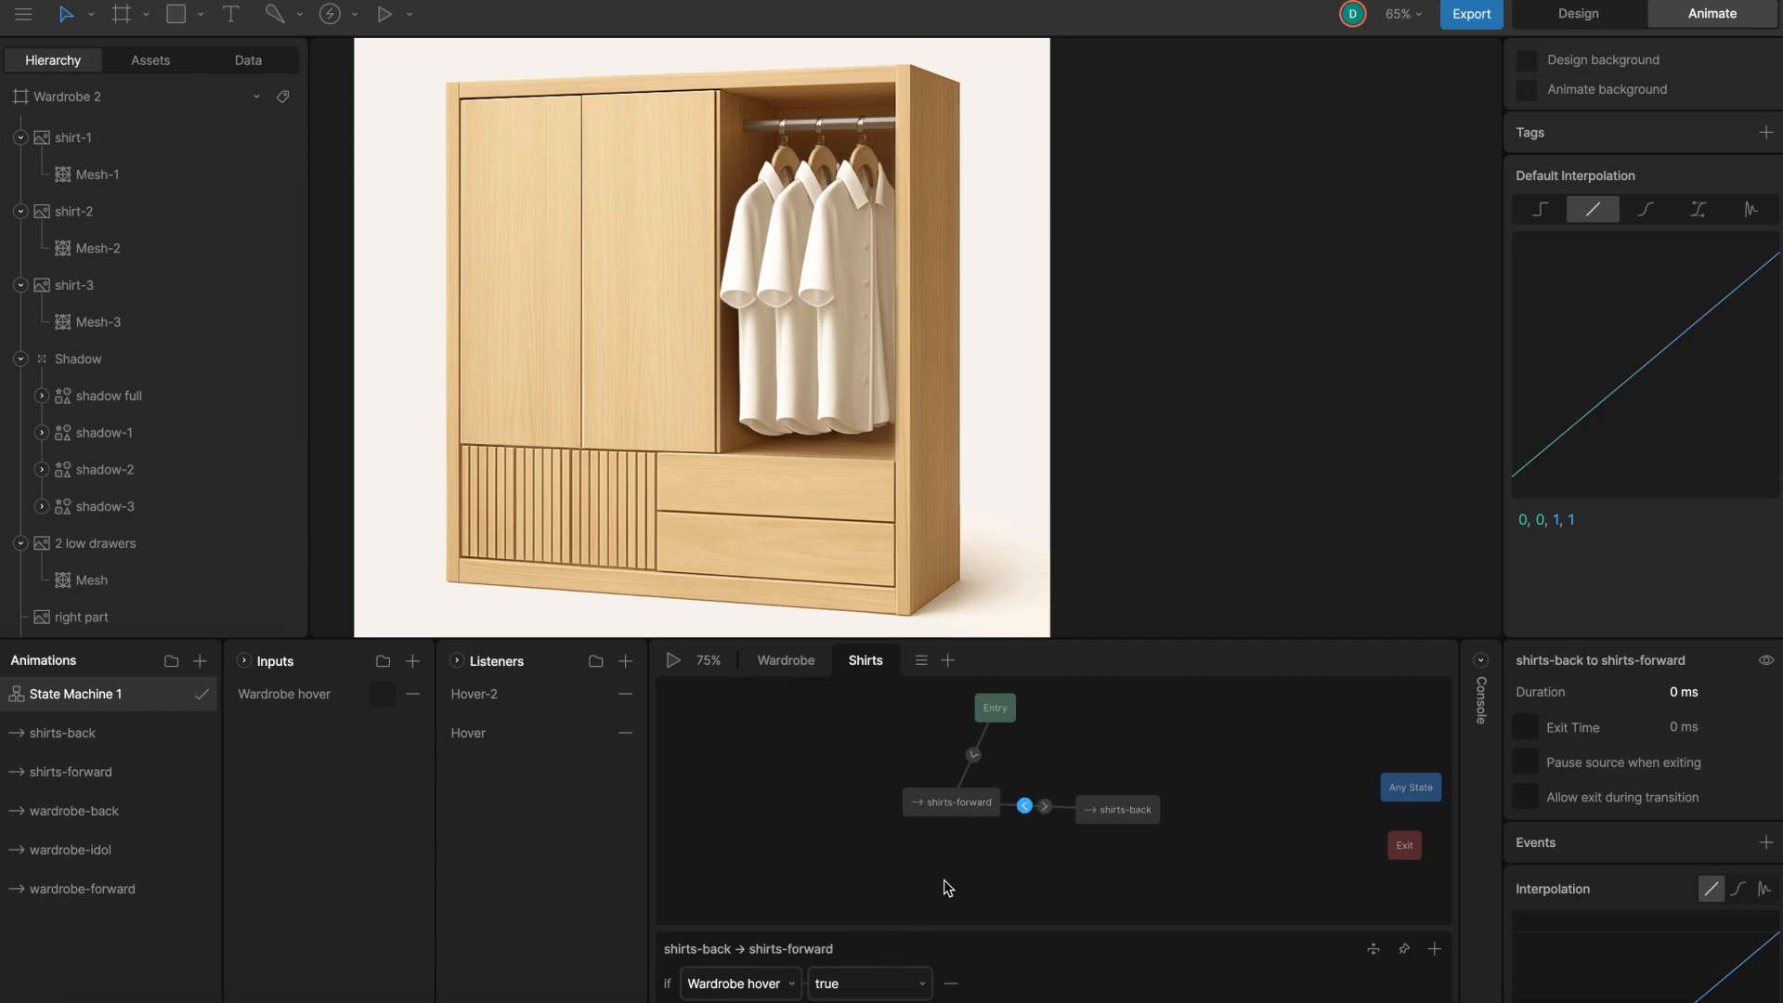
Inspect the pointer events and Wardrobe hover actions of the Hover and Hover-2 listeners.
left_click(493, 738)
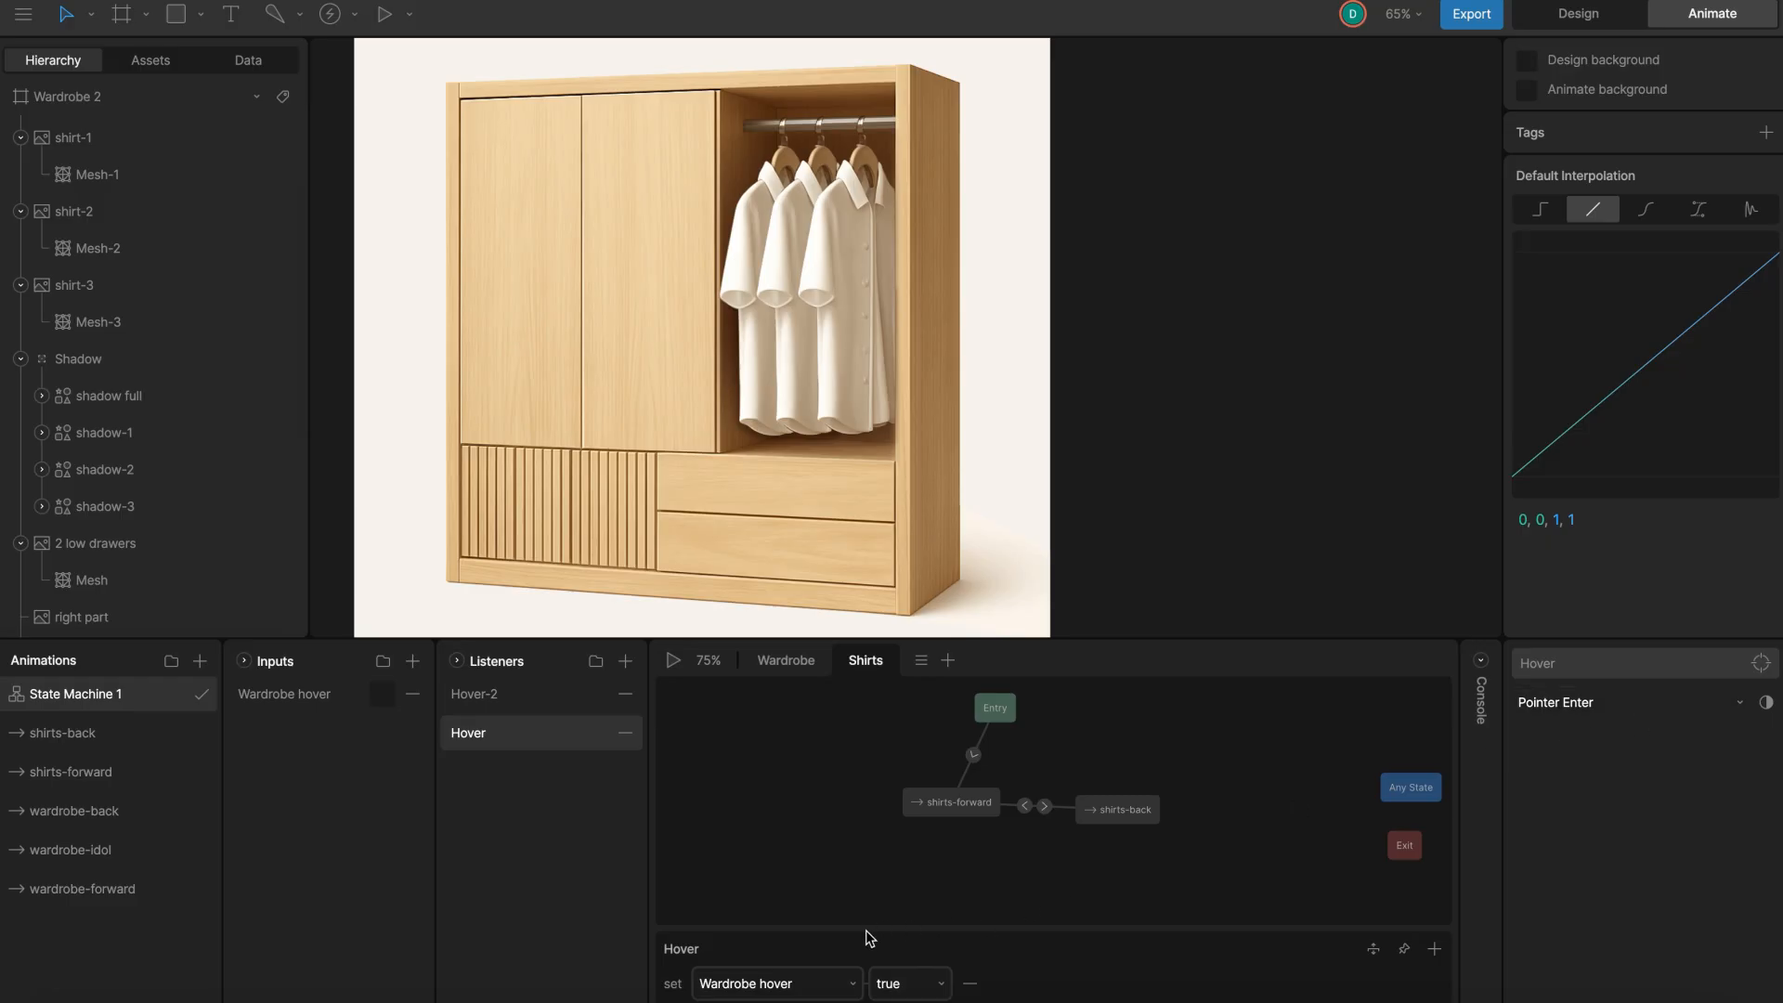
left_click(543, 697)
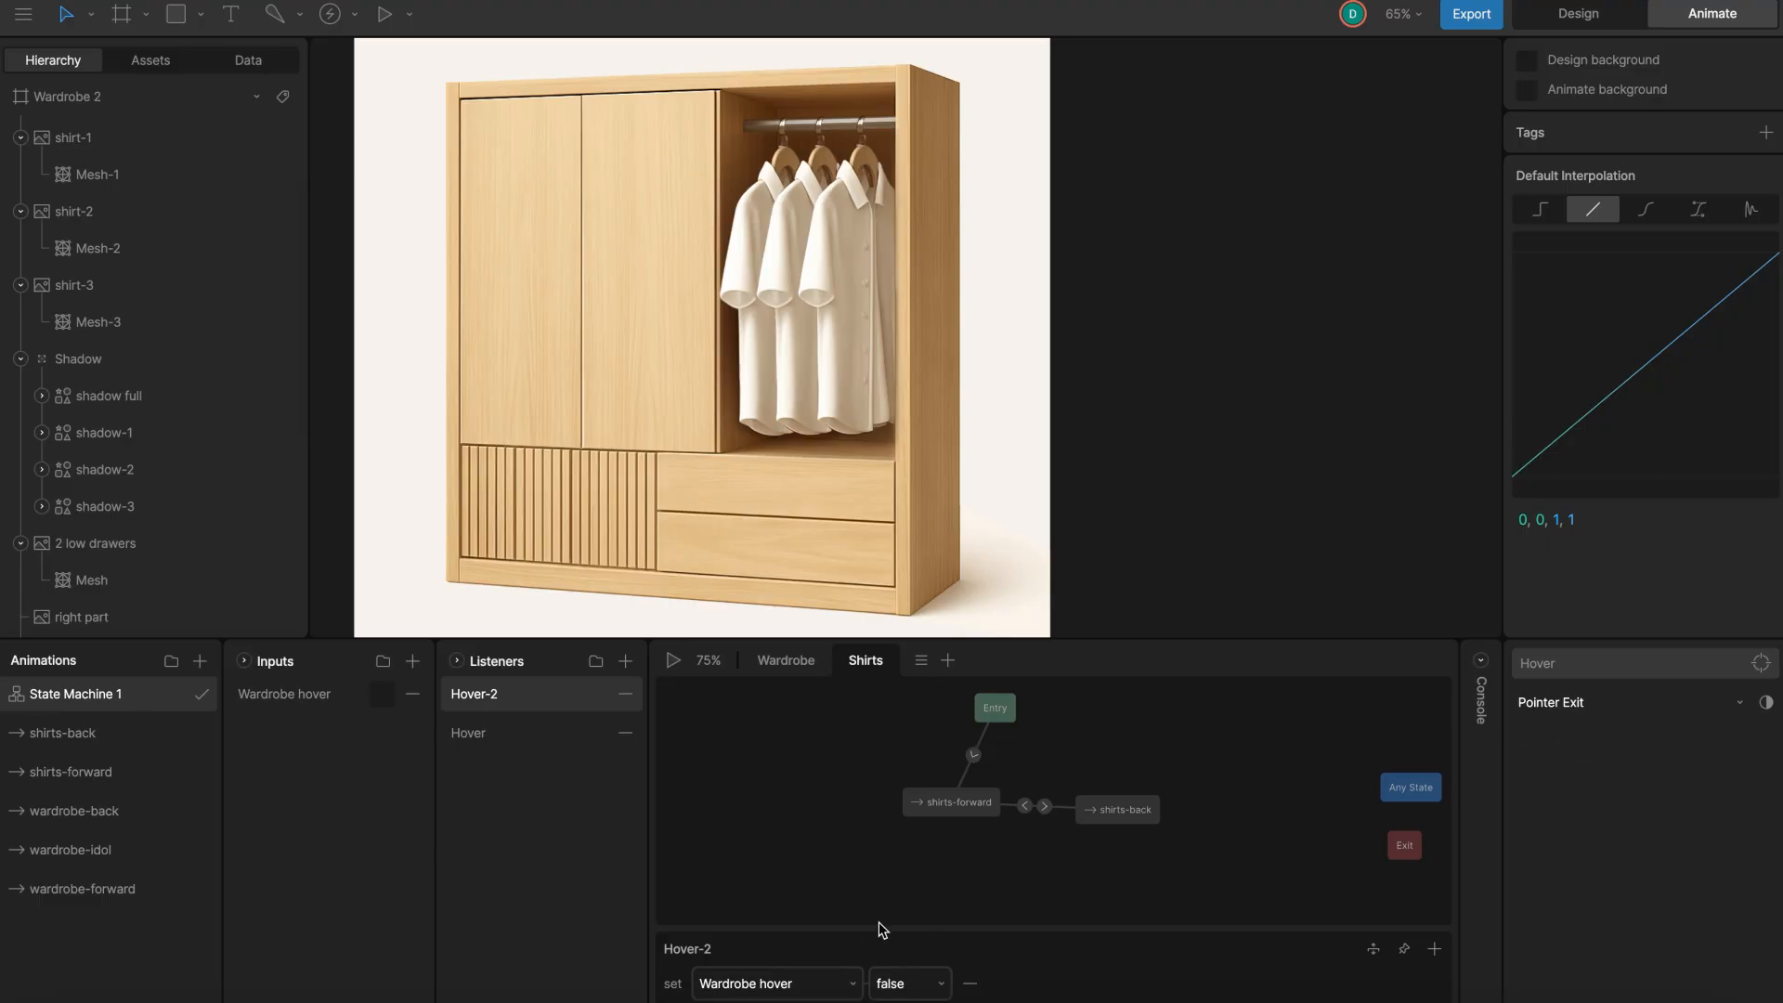
left_click(824, 708)
Play the state machine with the Wardrobe layer shown and test it by moving the pointer on and off the wardrobe twice.
left_click(799, 661)
left_click(818, 785)
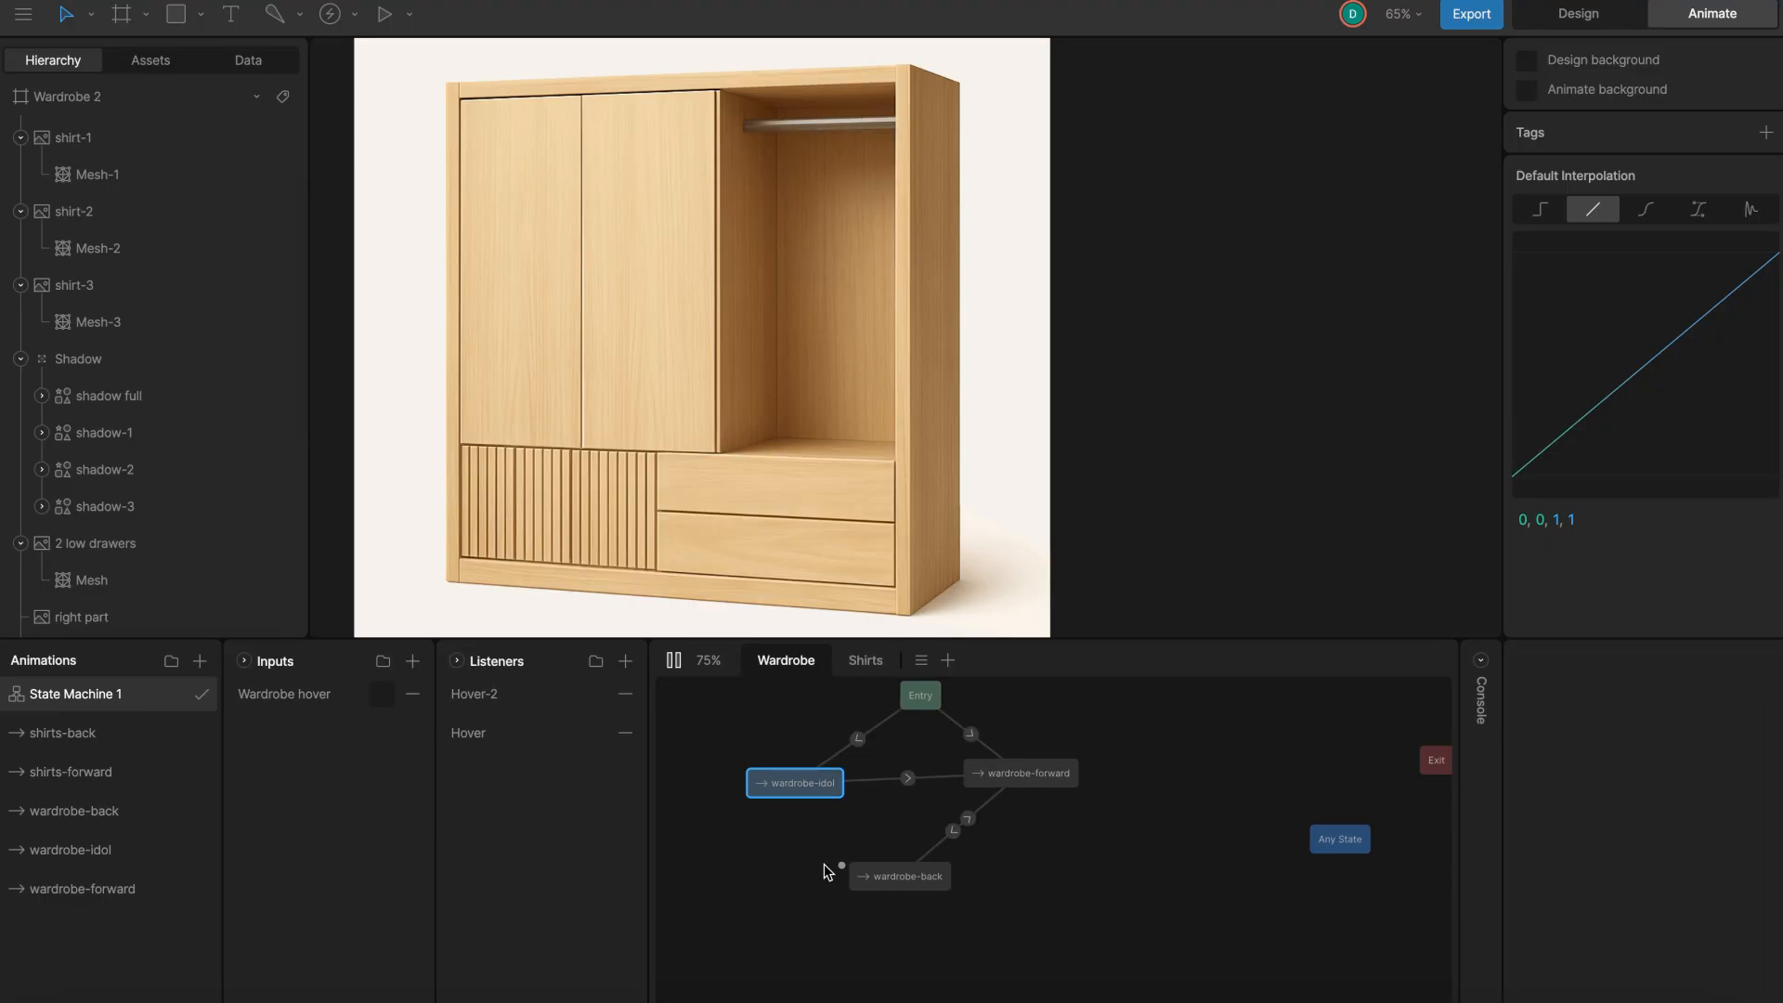
mouse_move(740, 421)
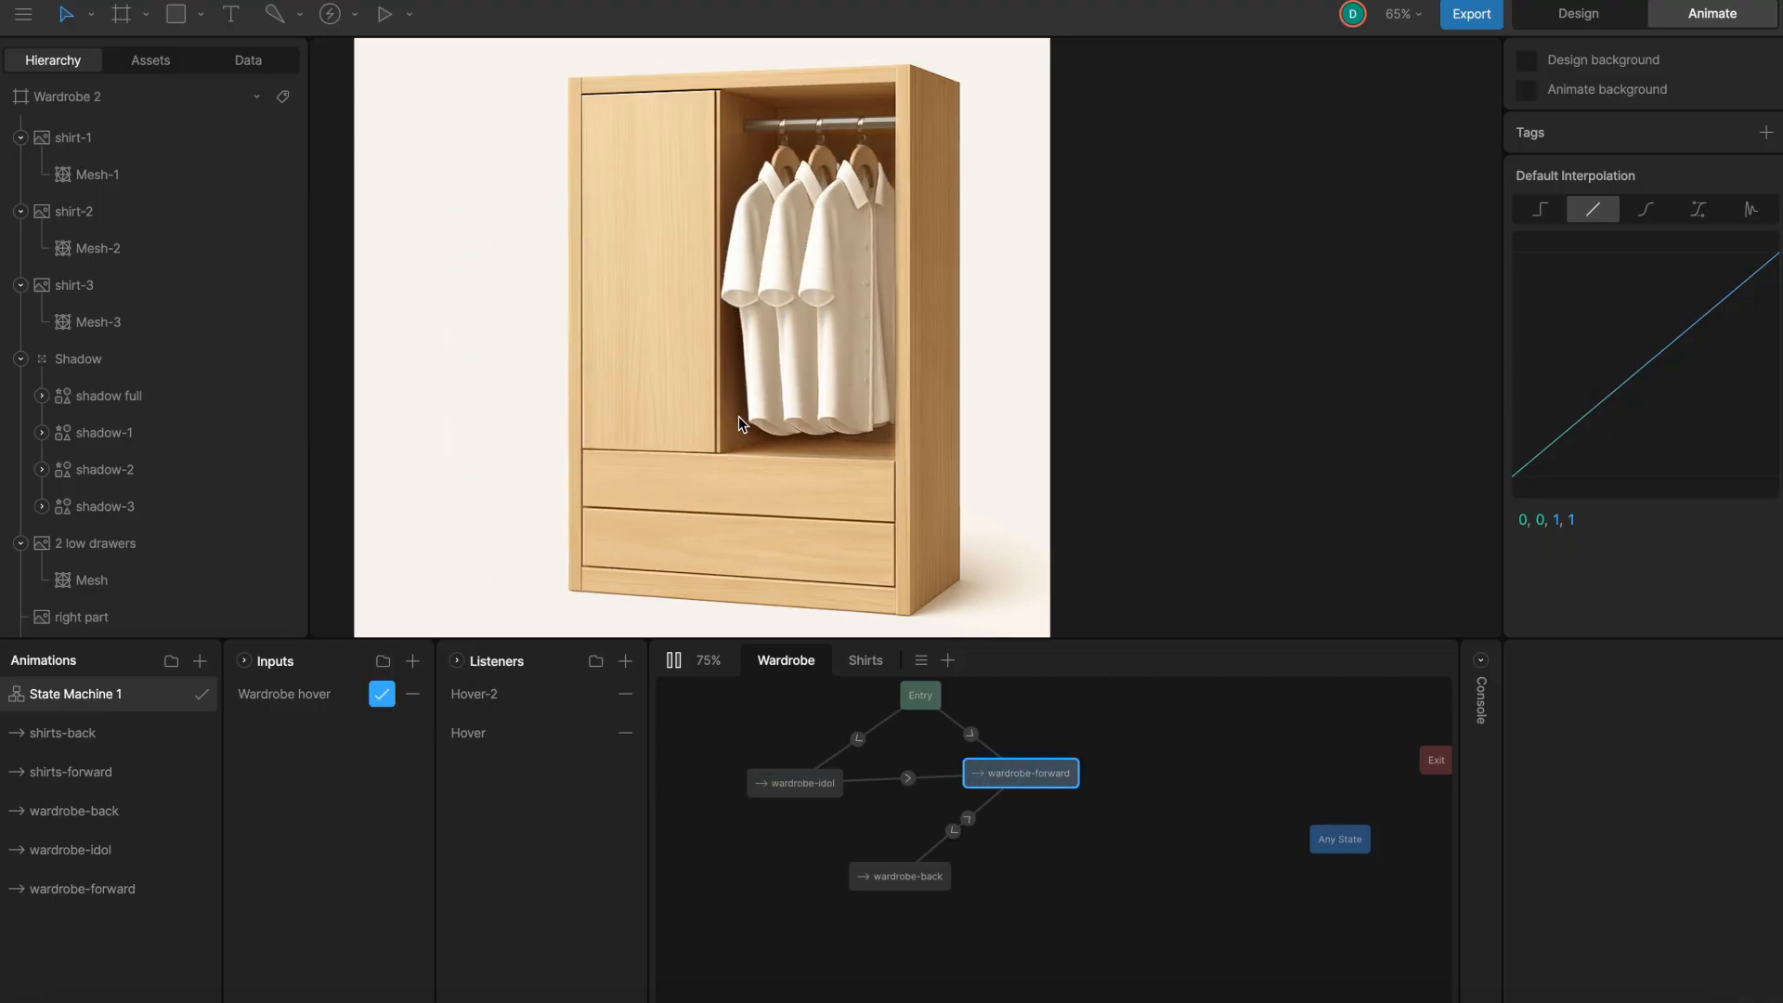
mouse_move(1139, 426)
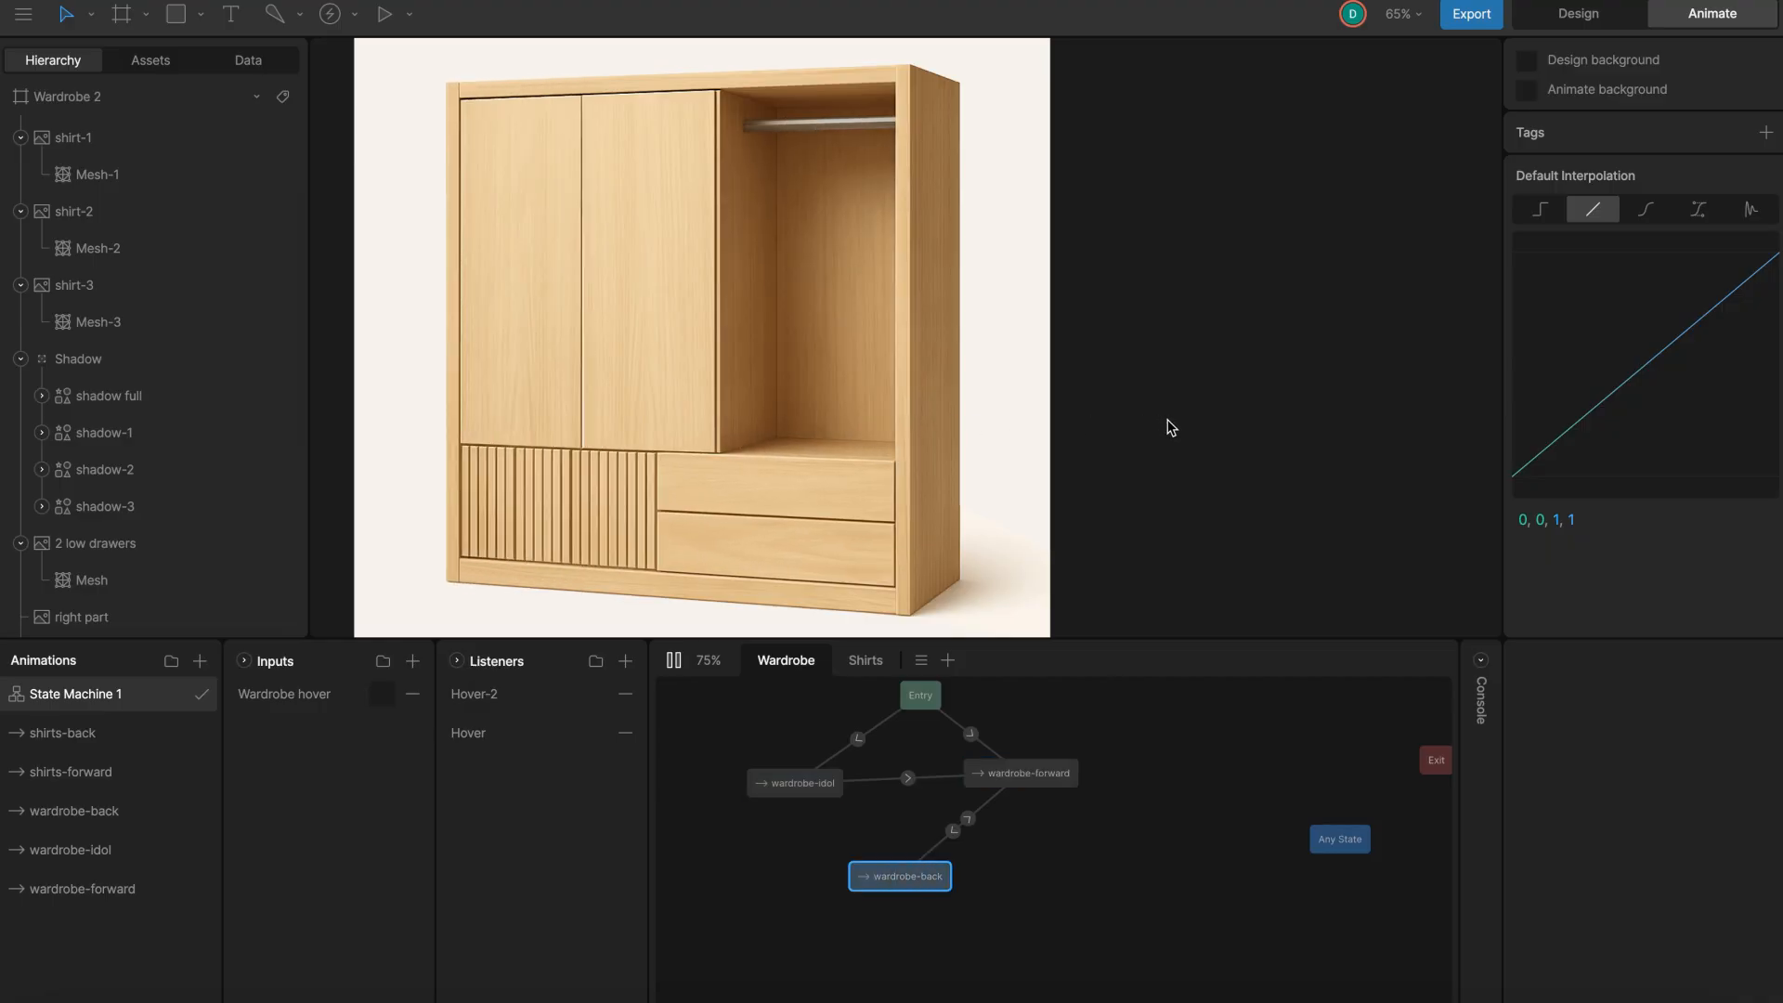
mouse_move(795, 401)
mouse_move(928, 454)
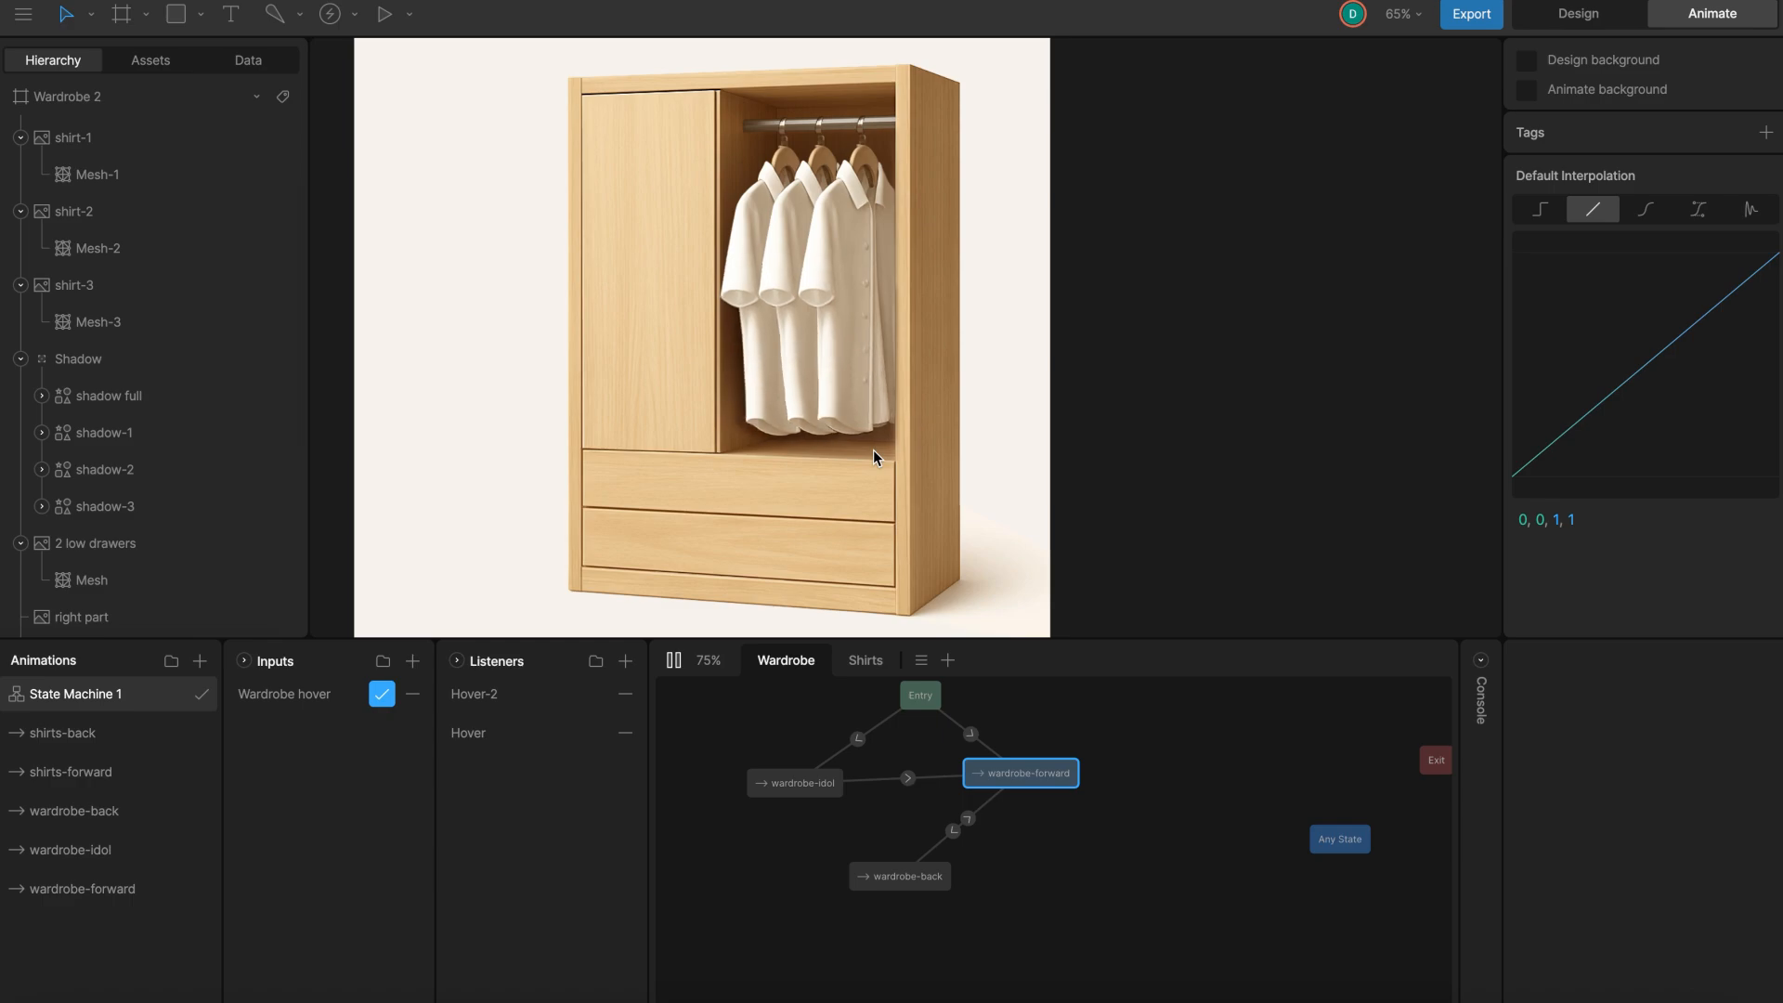
mouse_move(1050, 449)
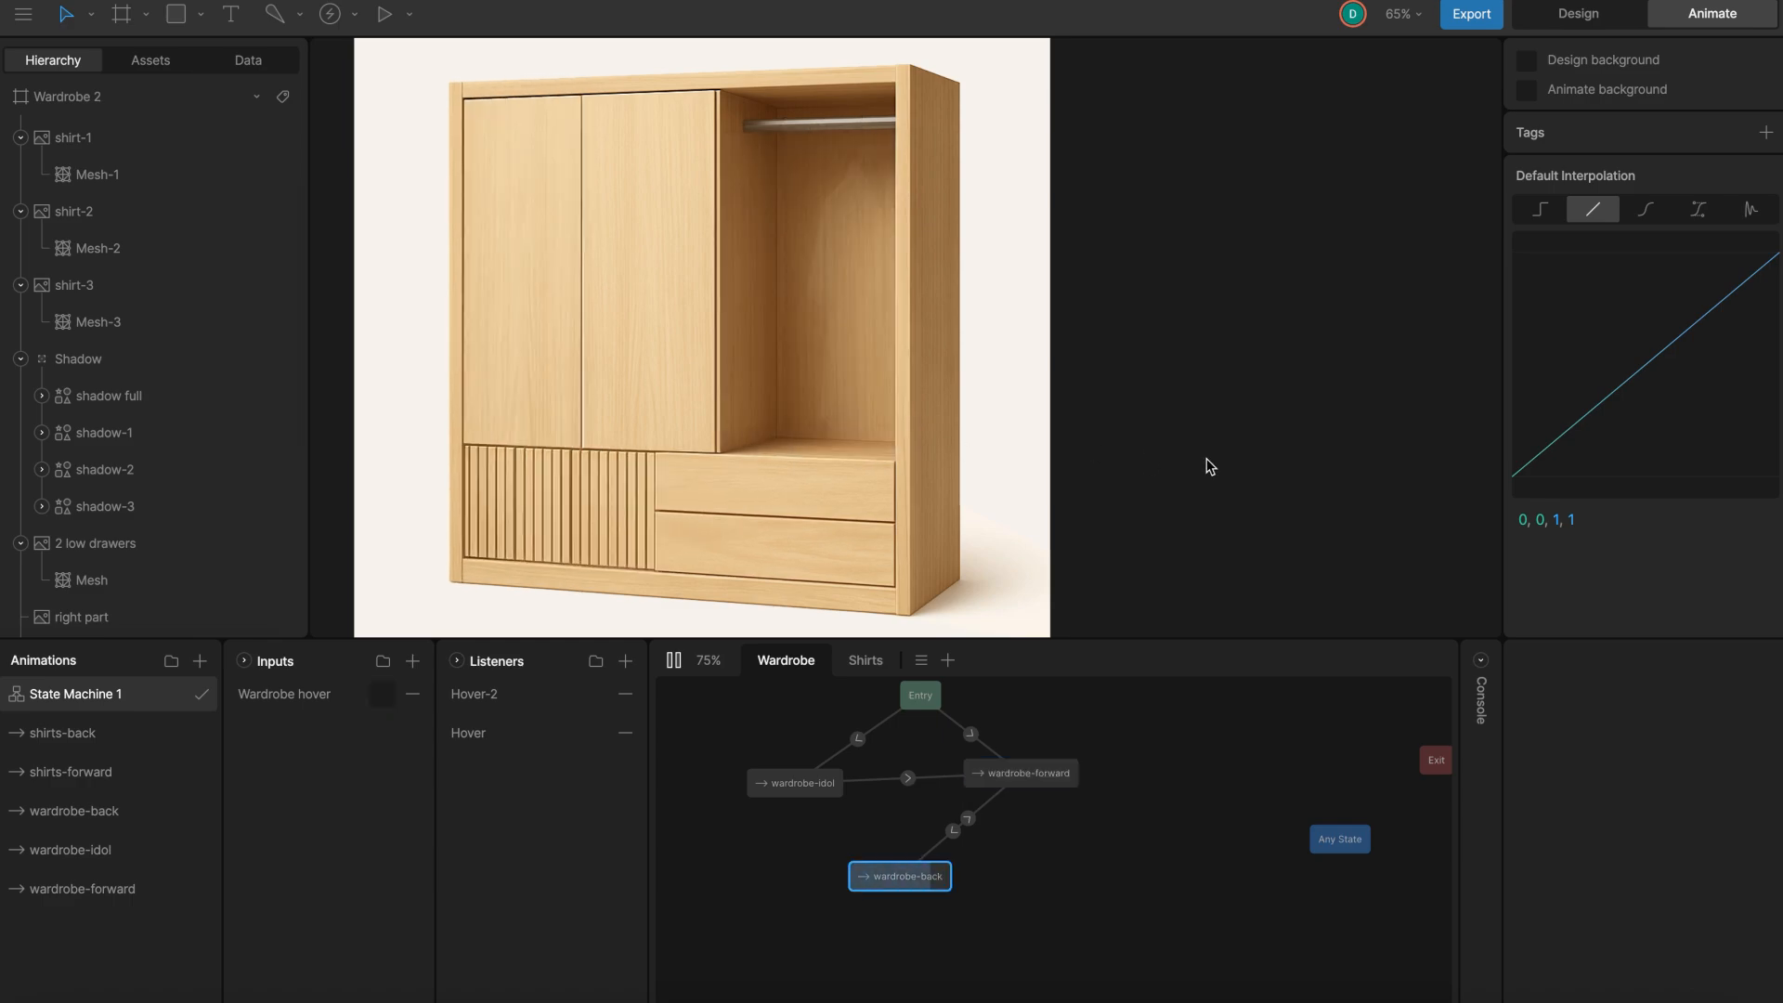